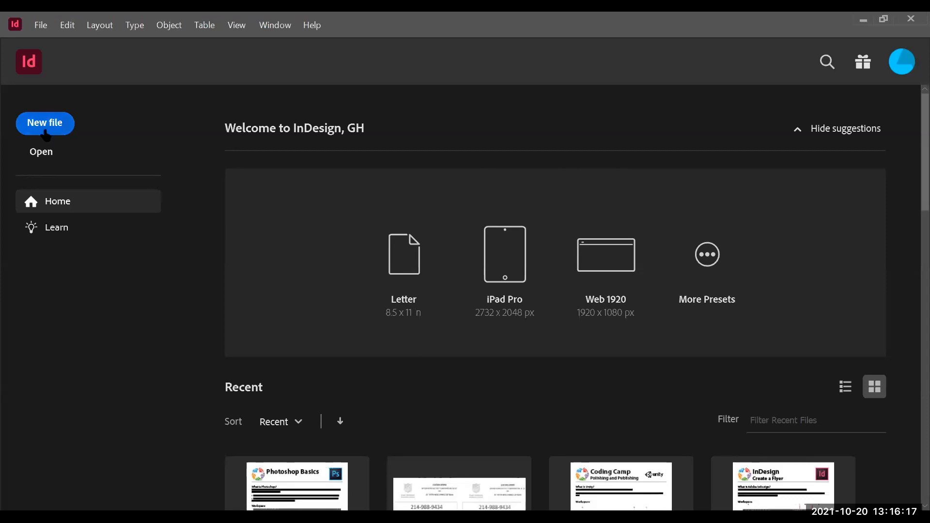
# Step: Start a new document and set its units to Inches
pyautogui.click(48, 28)
pyautogui.moveTo(51, 40)
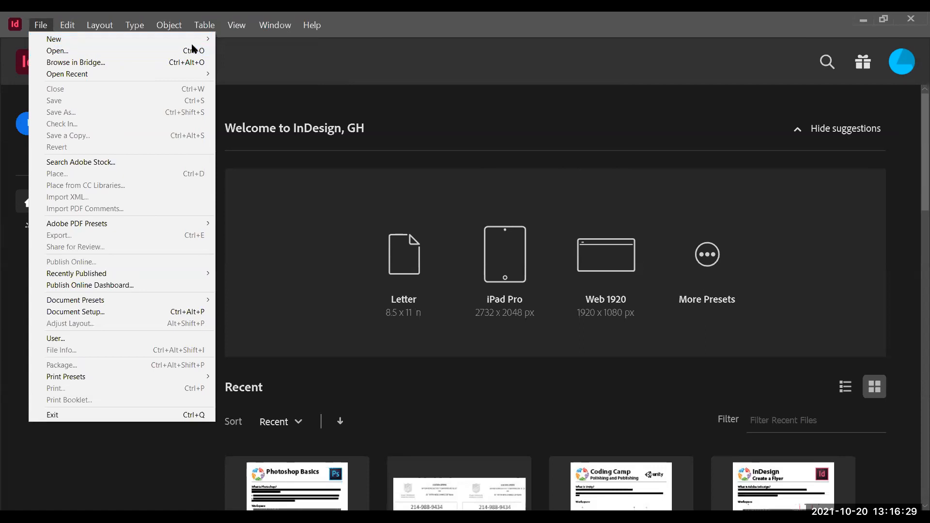
pyautogui.click(56, 122)
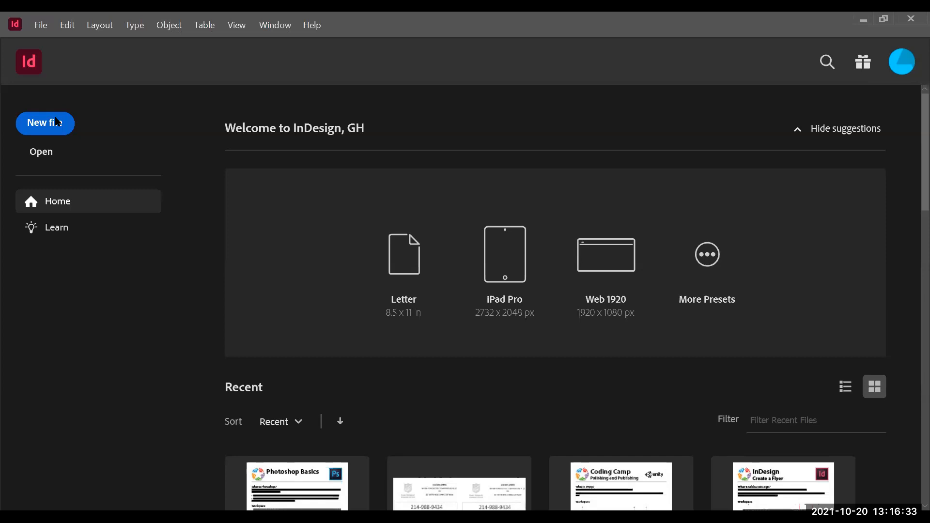
pyautogui.click(56, 122)
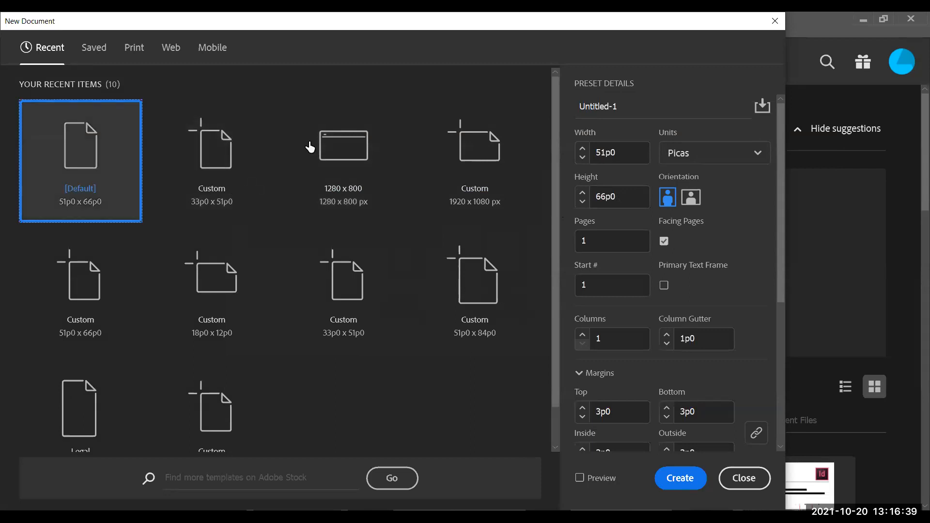
pyautogui.click(718, 155)
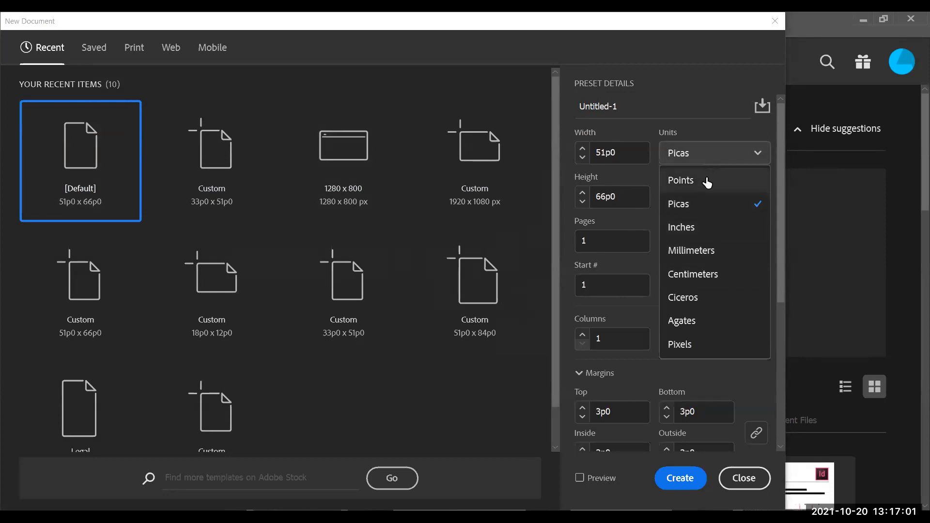
pyautogui.click(713, 226)
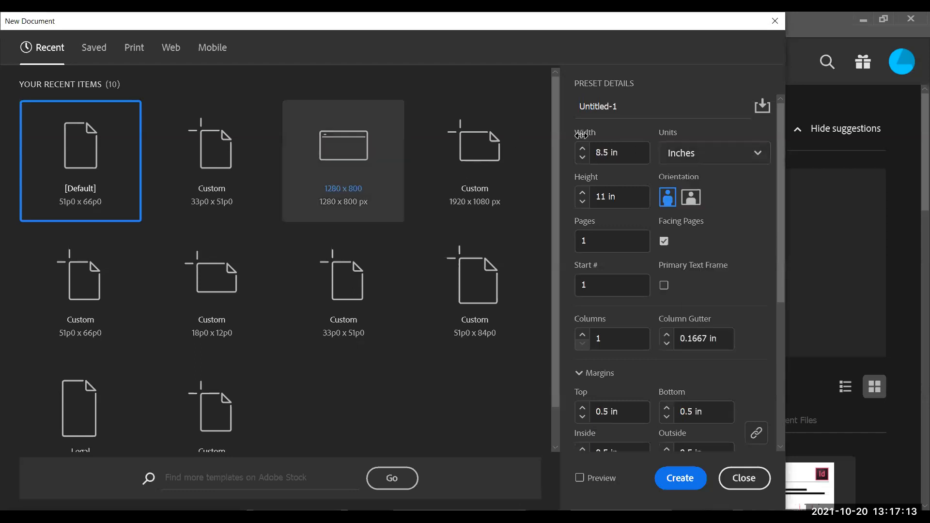
# Step: Rename the document preset as Print Flyer
pyautogui.click(619, 111)
pyautogui.click(618, 112)
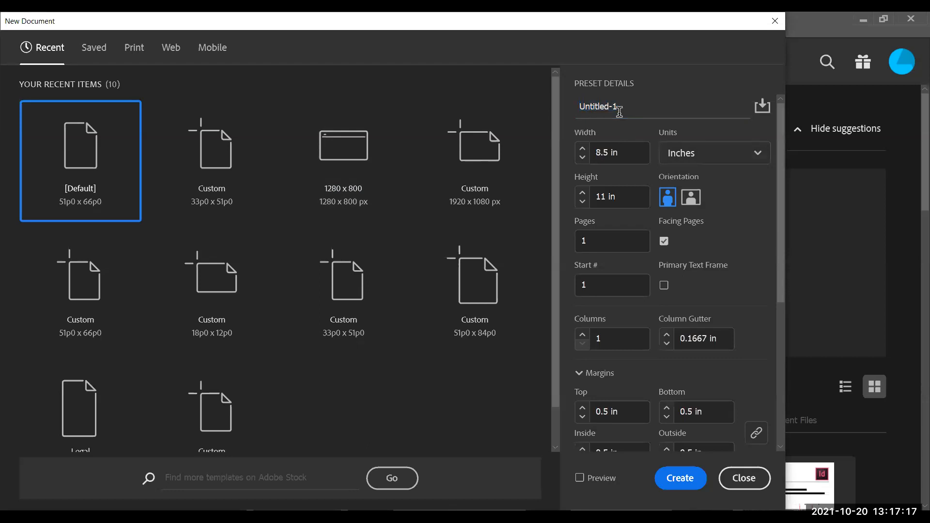
pyautogui.click(620, 105)
pyautogui.doubleClick(620, 105)
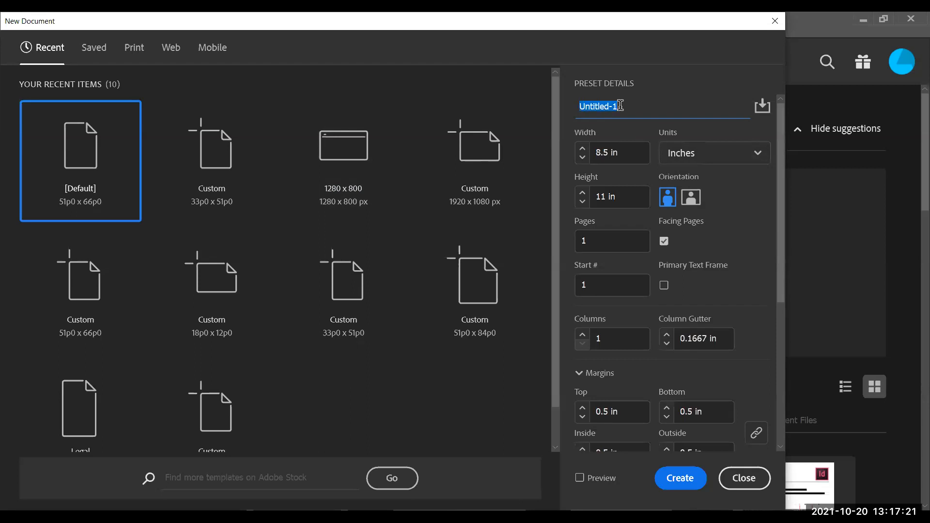
pyautogui.write('Print Flyer')
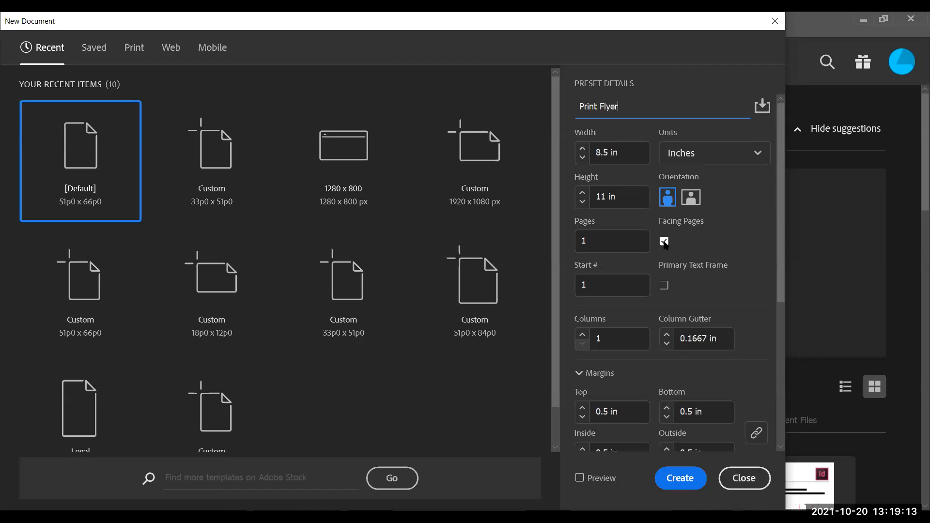
# Step: Turn off Facing Pages and set all margins to 0.25 in
pyautogui.click(664, 242)
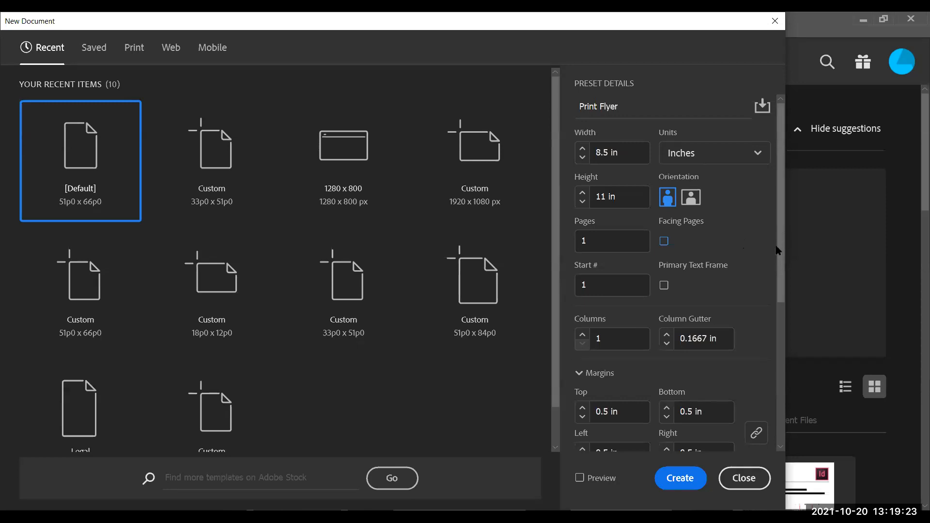
pyautogui.moveTo(780, 251); pyautogui.dragTo(778, 295)
pyautogui.scroll(-1, 777, 295)
pyautogui.scroll(-2, 777, 299)
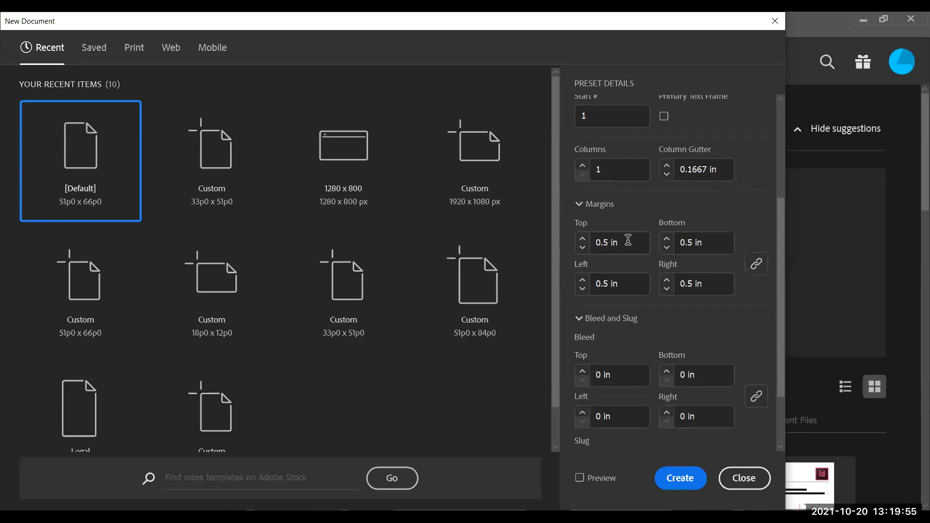
pyautogui.click(582, 248)
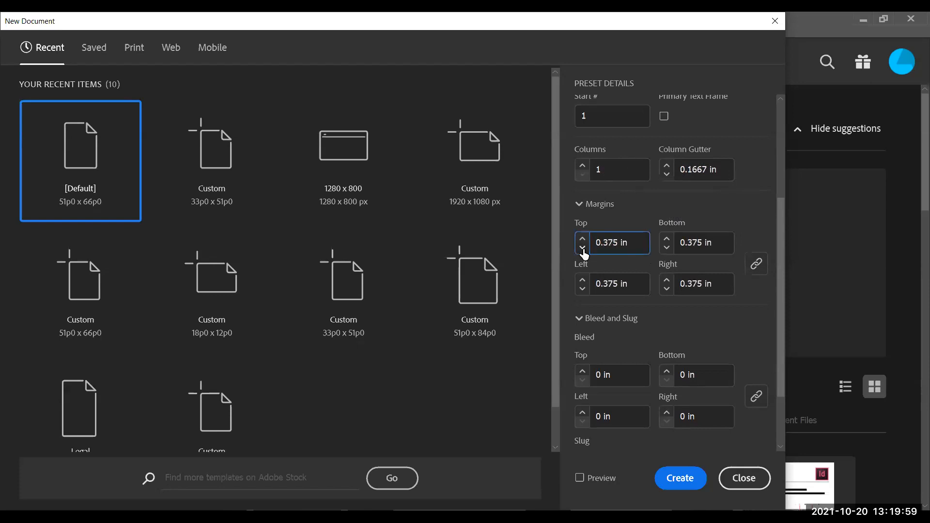
pyautogui.click(582, 248)
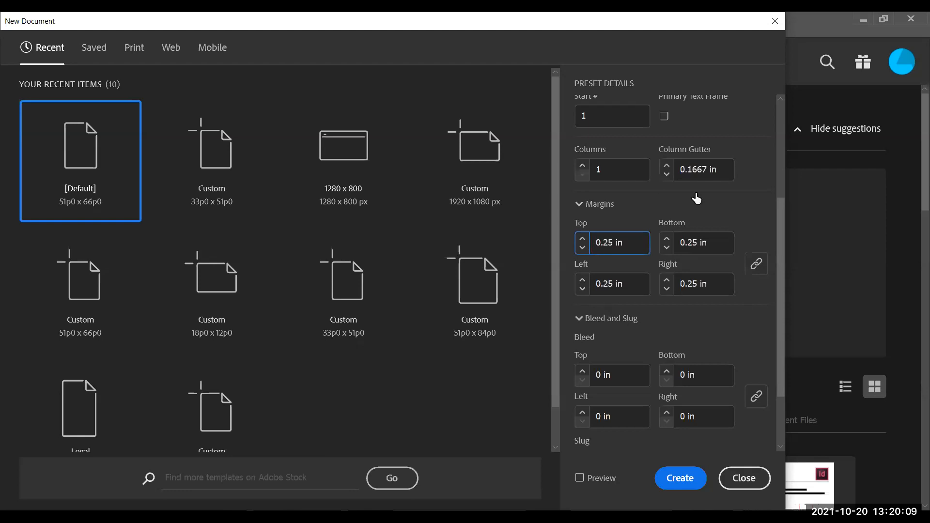
# Step: Try changing the bottom margin alone with the margins unlinked, returning it to 0.25 in and relinking them
pyautogui.click(755, 269)
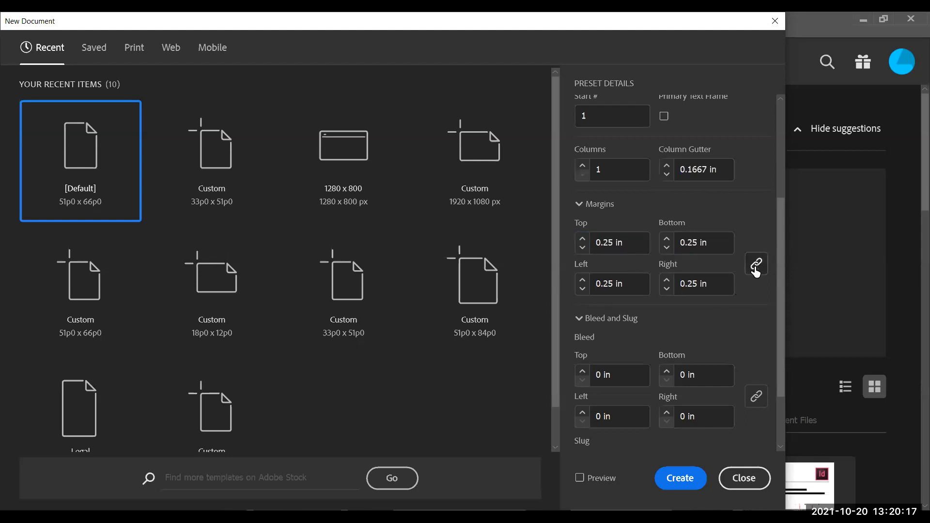
pyautogui.click(757, 269)
pyautogui.click(666, 239)
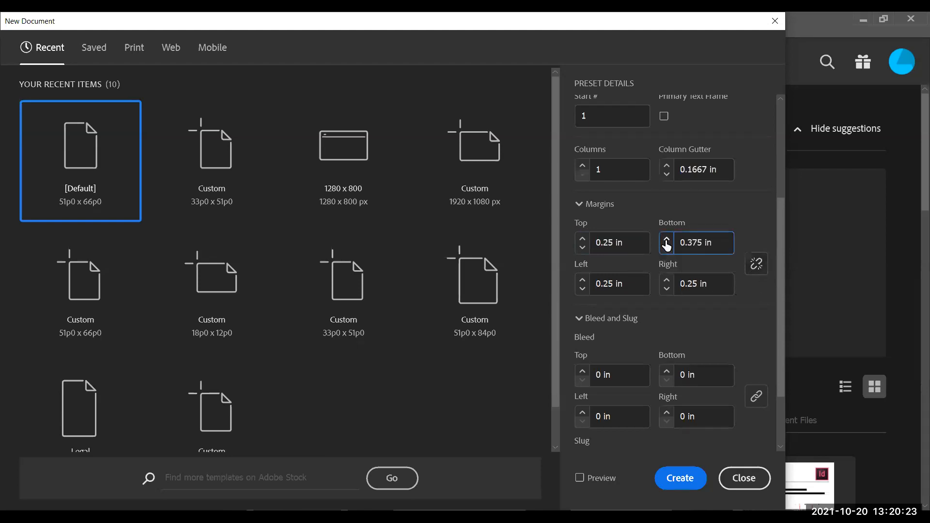
pyautogui.click(666, 248)
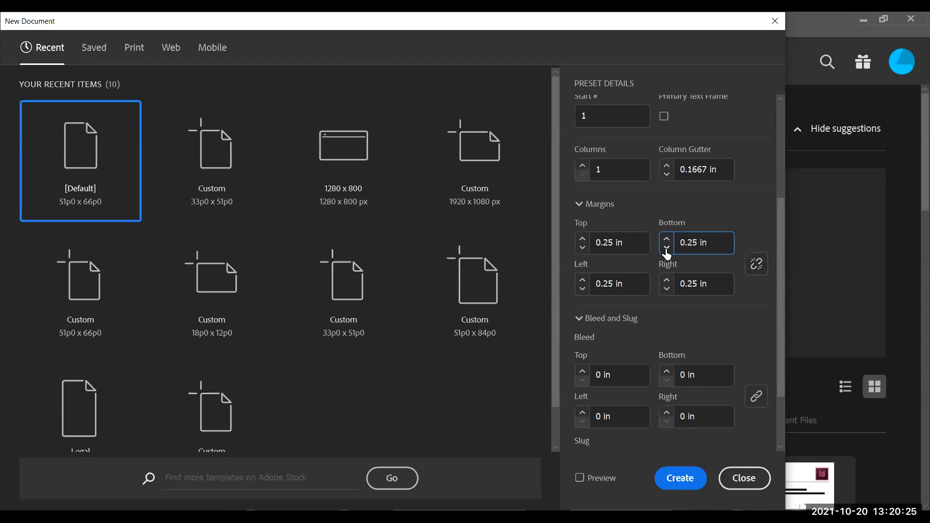
pyautogui.click(759, 268)
# Step: Set all bleed values to 0.25 in
pyautogui.moveTo(781, 322); pyautogui.dragTo(781, 347)
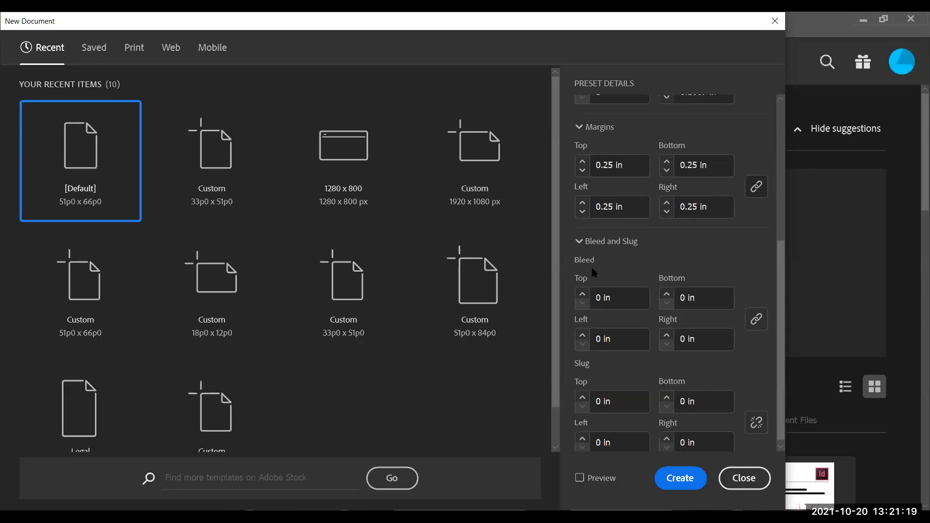
pyautogui.click(582, 294)
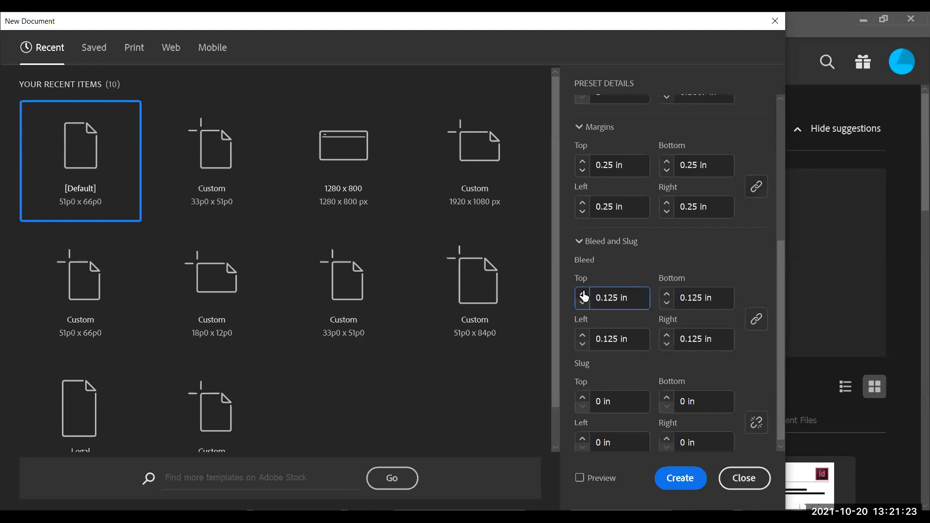
pyautogui.click(582, 295)
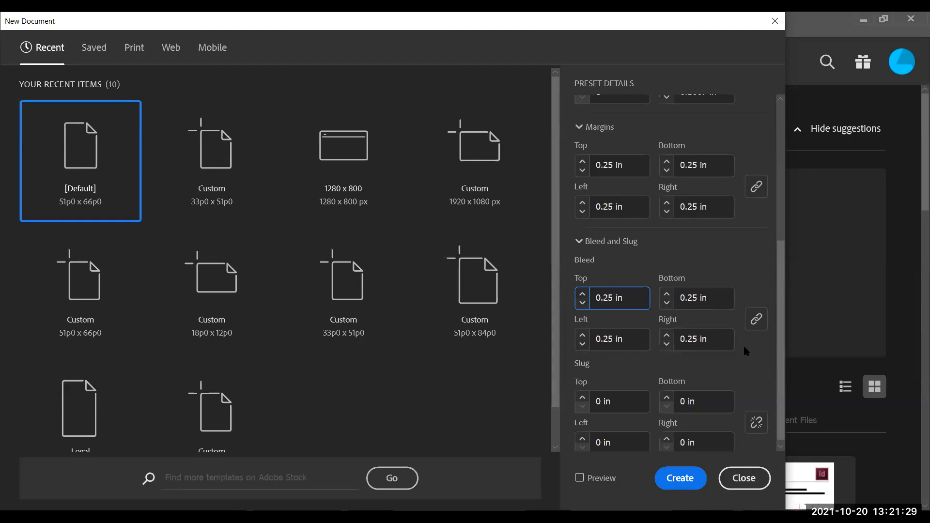
# Step: Turn on Preview and reposition the New Document dialog to see the page behind it
pyautogui.click(578, 478)
pyautogui.click(580, 478)
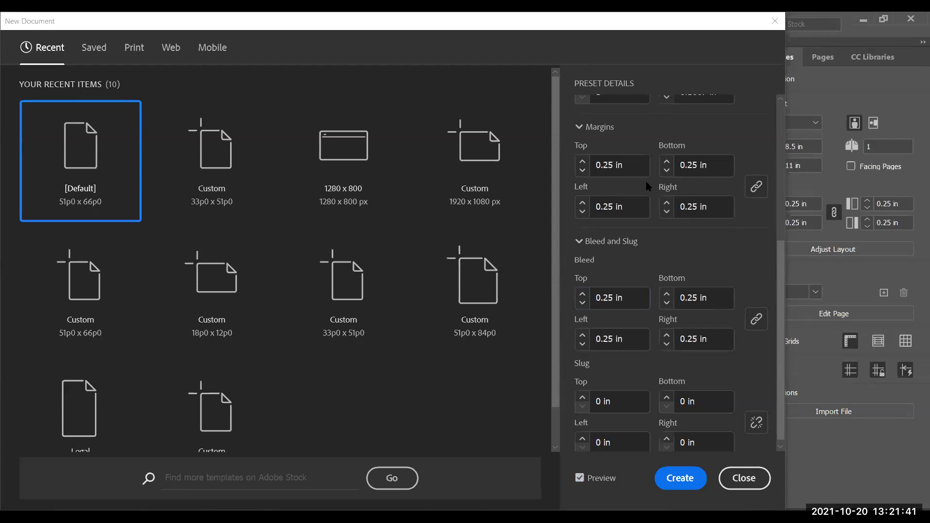
pyautogui.moveTo(524, 21); pyautogui.dragTo(554, 372)
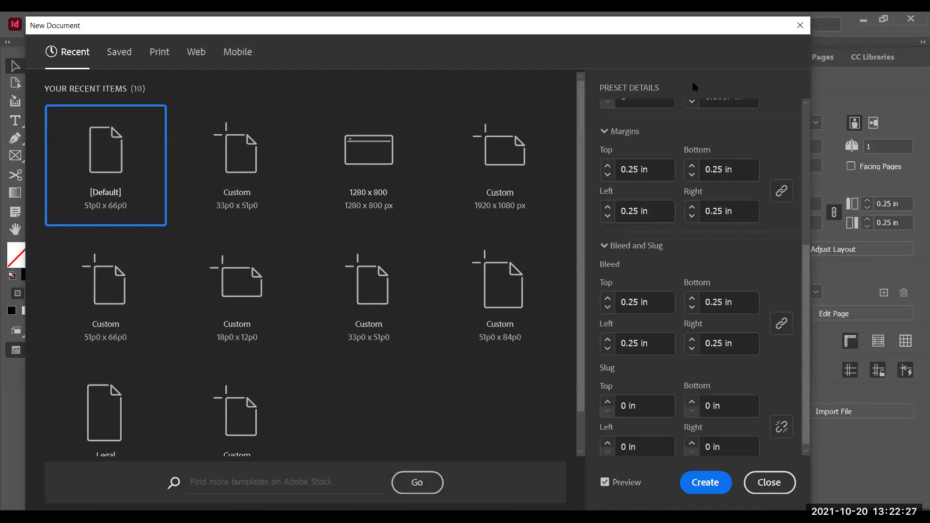
pyautogui.moveTo(697, 26); pyautogui.dragTo(695, 280)
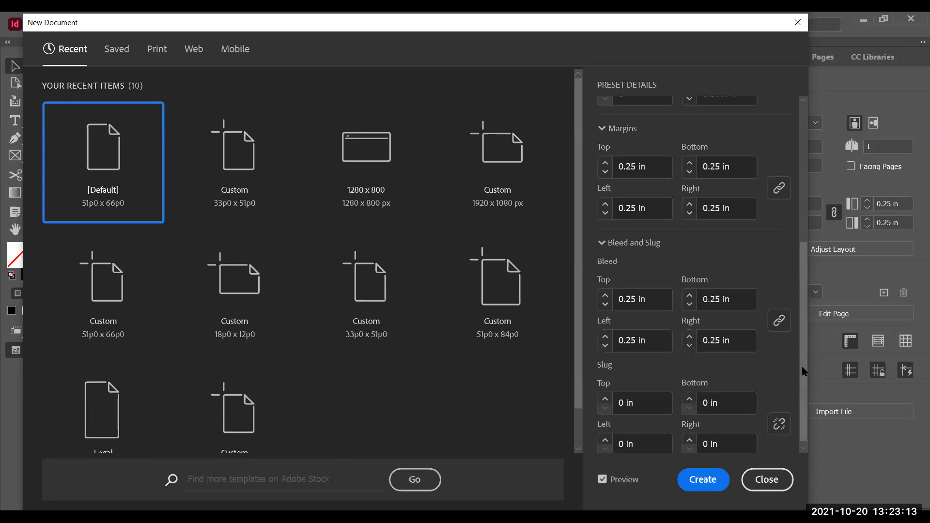
# Step: Review the preset details and create the Print Flyer document
pyautogui.scroll(-1, 800, 394)
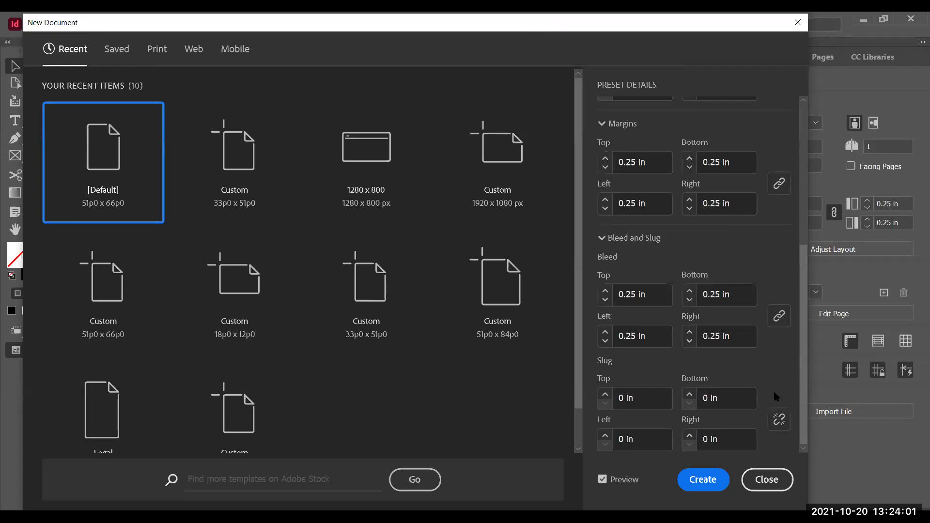
pyautogui.scroll(3, 800, 249)
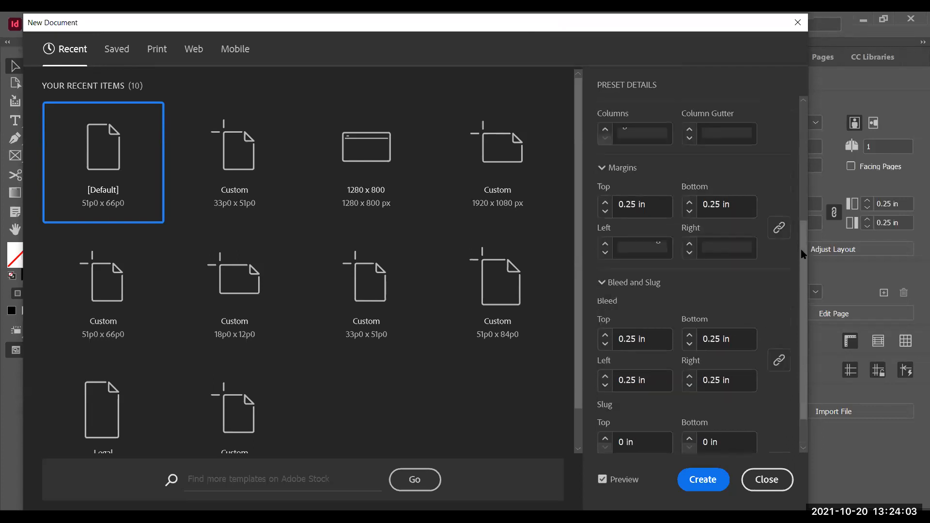
pyautogui.scroll(5, 801, 245)
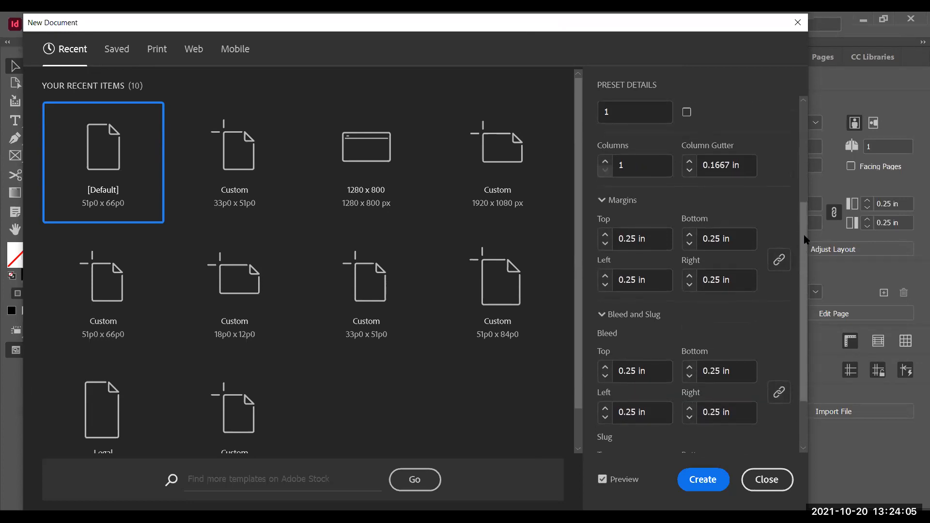
pyautogui.scroll(1, 798, 147)
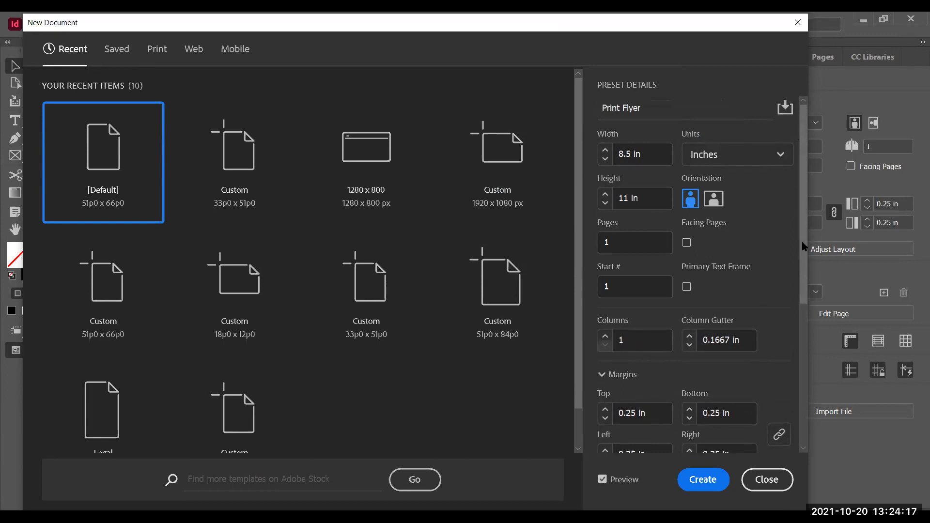
pyautogui.scroll(-2, 643, 327)
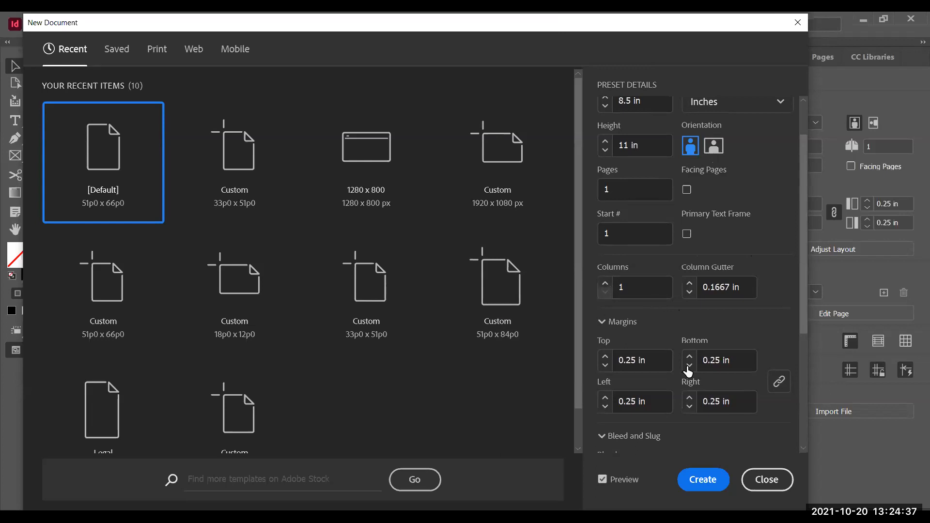
pyautogui.click(704, 479)
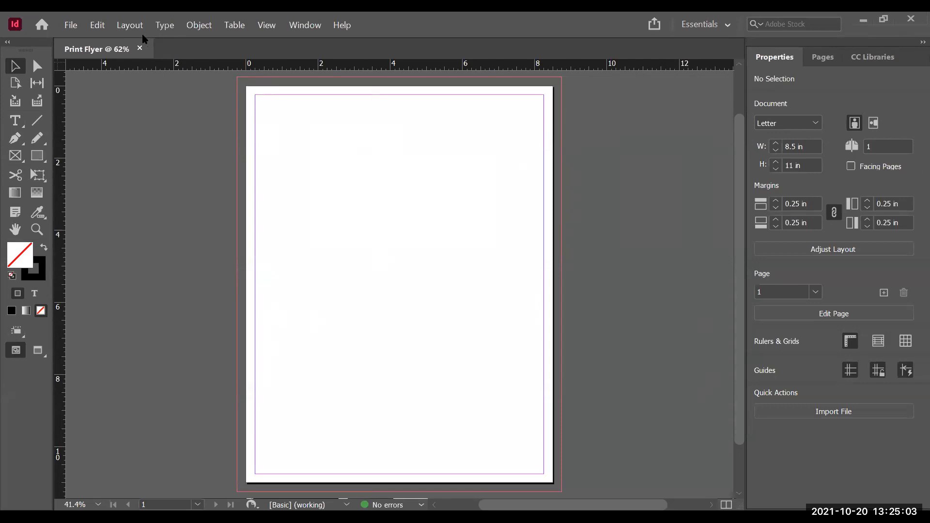
# Step: Open Document Setup to review the intent, page size and margins, then cancel it
pyautogui.click(71, 25)
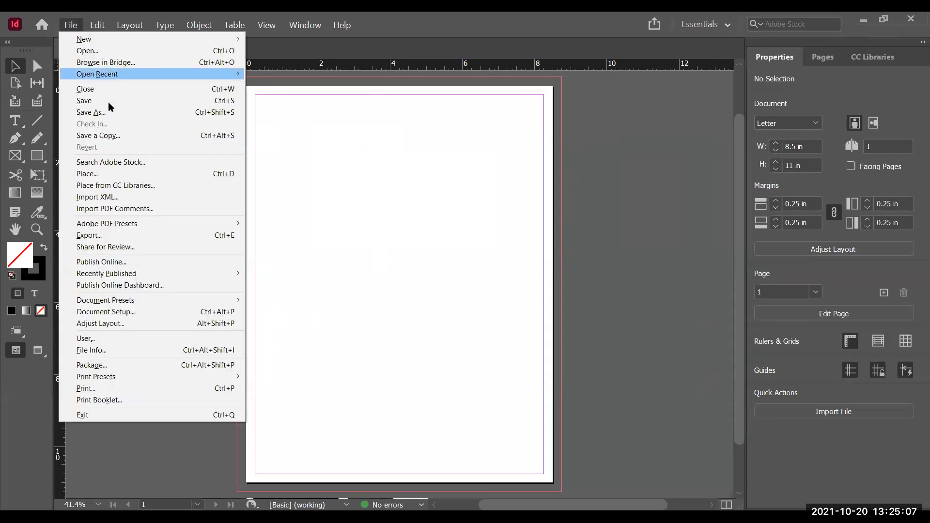
pyautogui.click(135, 314)
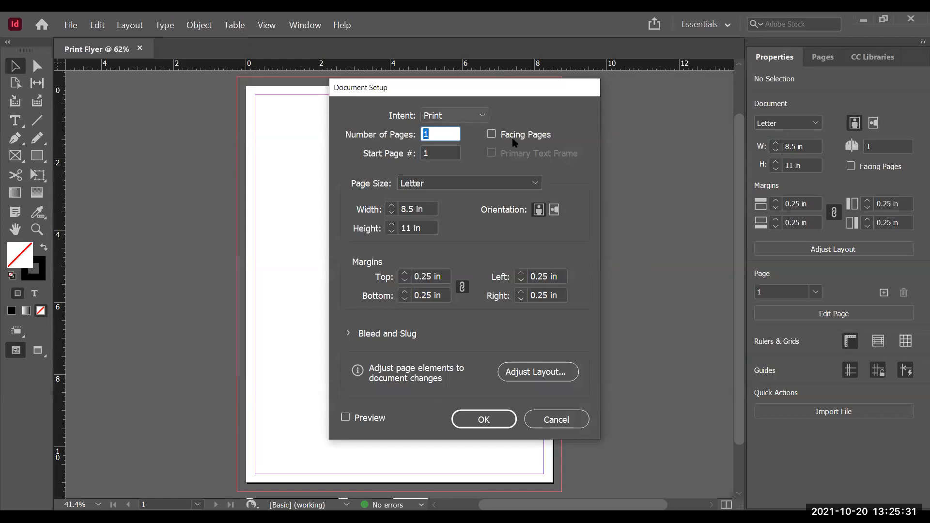
pyautogui.click(469, 116)
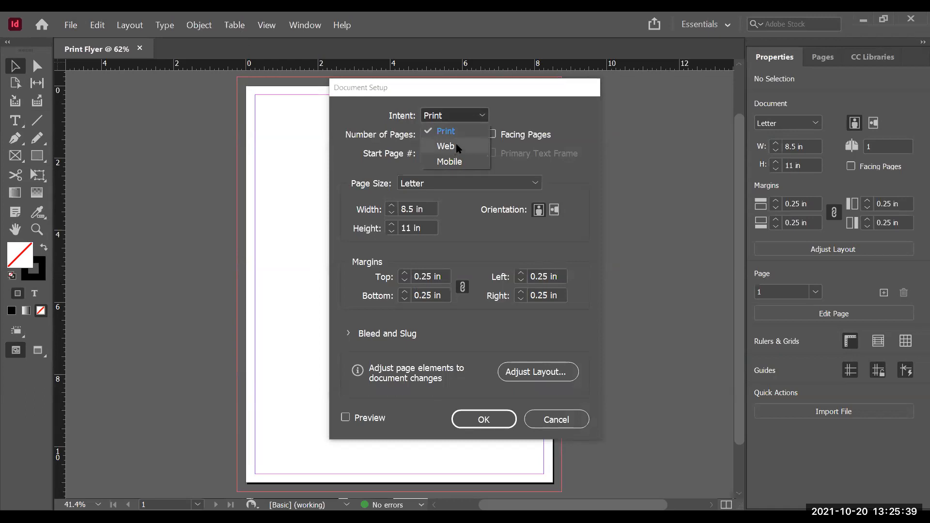
pyautogui.click(547, 112)
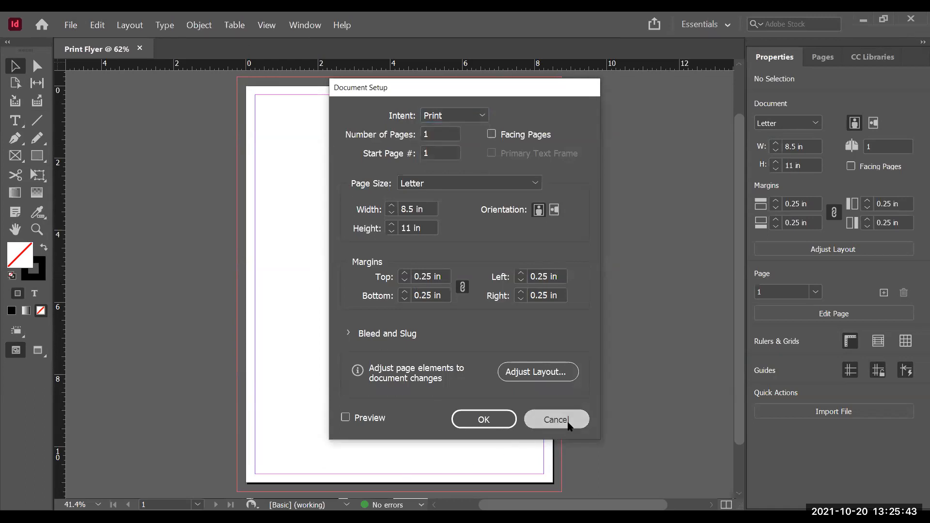
pyautogui.click(568, 423)
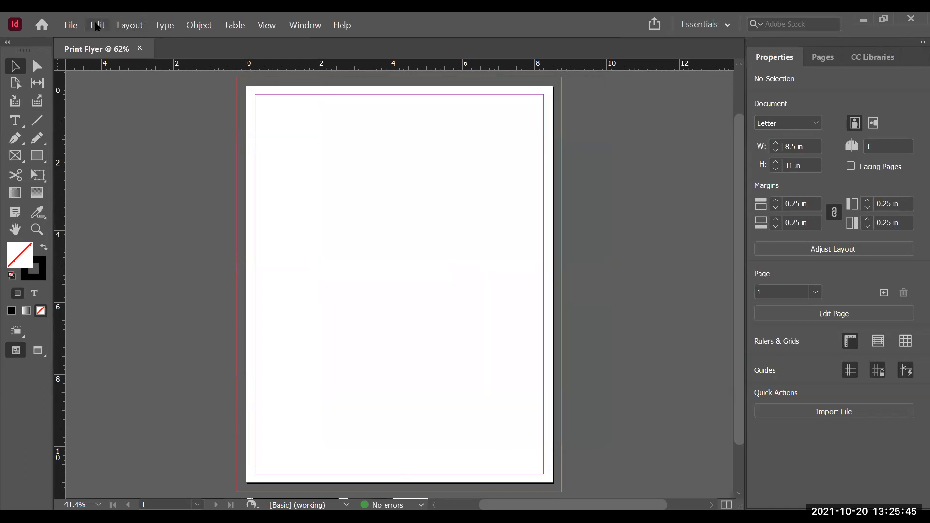
pyautogui.click(79, 26)
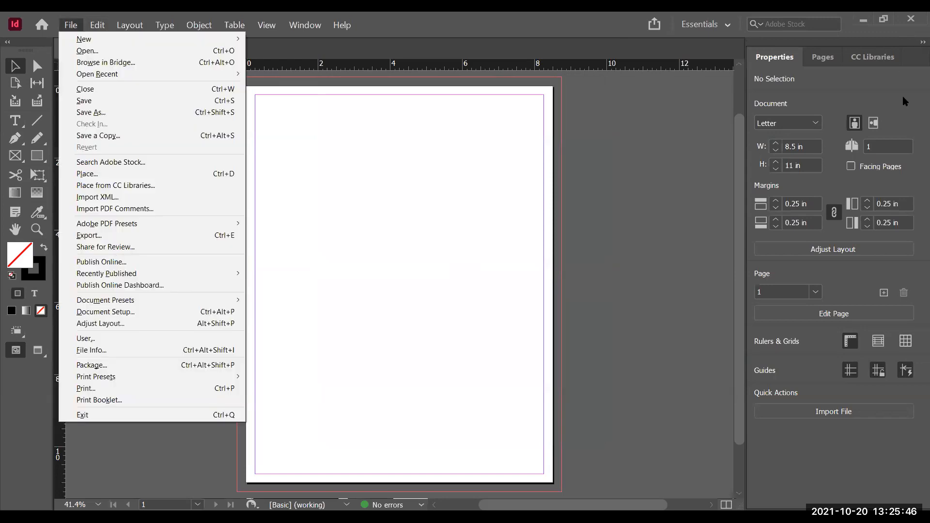
pyautogui.click(669, 138)
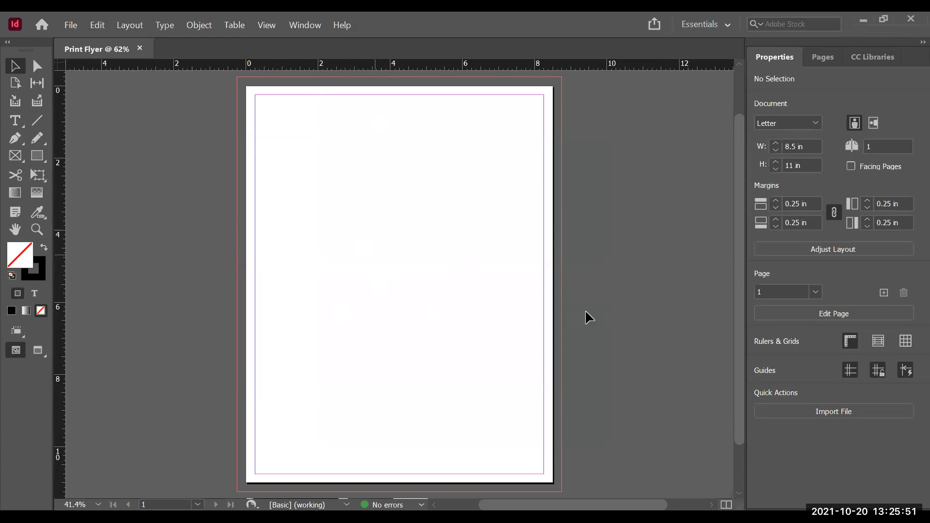
# Step: Switch the workspace to Essentials Classic
pyautogui.click(726, 27)
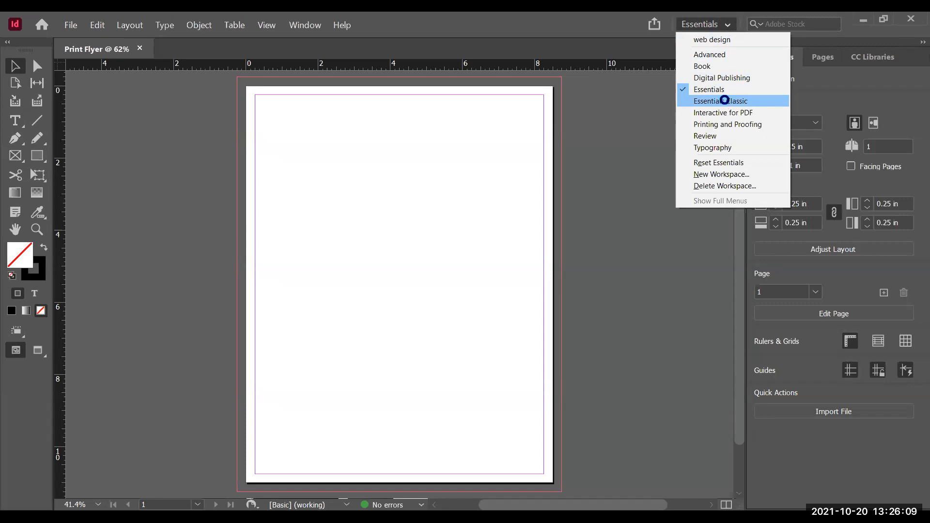
pyautogui.click(726, 101)
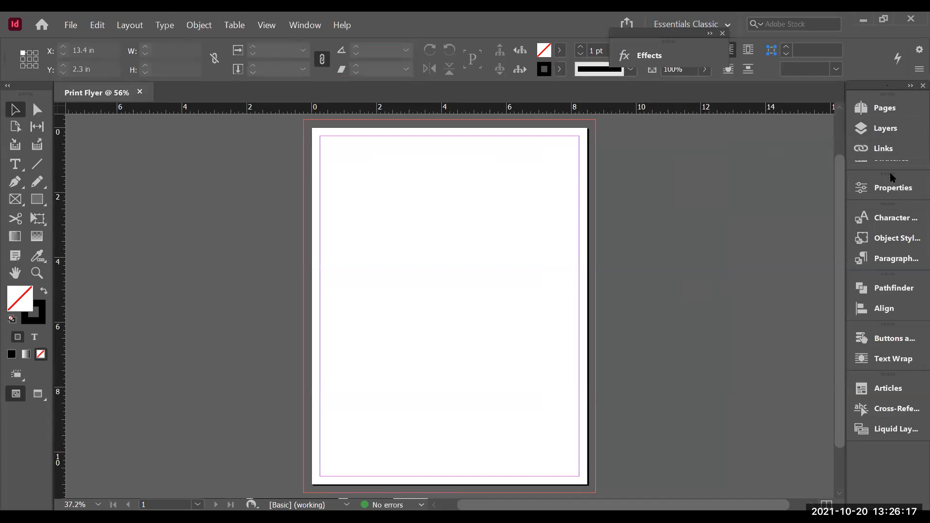
# Step: Rearrange the docked panels, opening Swatches and moving it to the bottom of the panel dock
pyautogui.moveTo(889, 181)
pyautogui.mouseDown()
pyautogui.moveTo(883, 163)
pyautogui.moveTo(882, 171)
pyautogui.mouseUp()
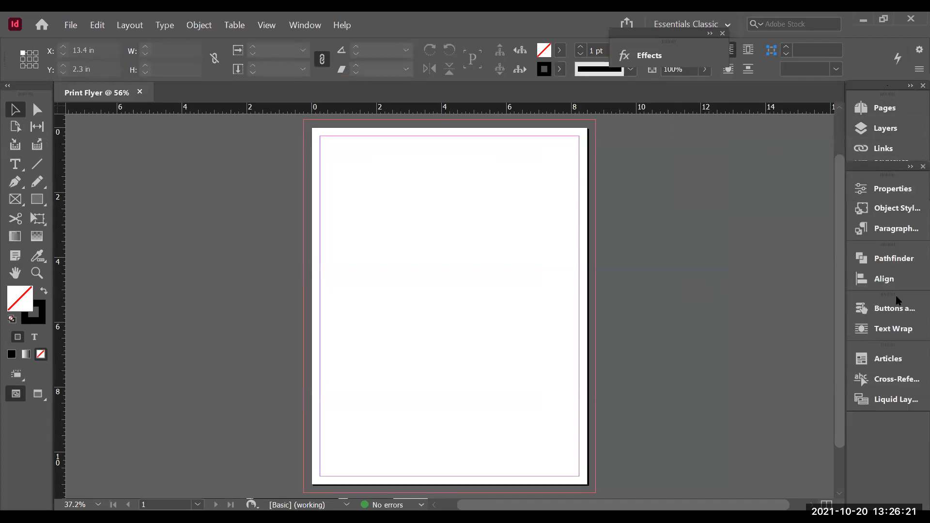
pyautogui.moveTo(910, 422); pyautogui.dragTo(904, 420)
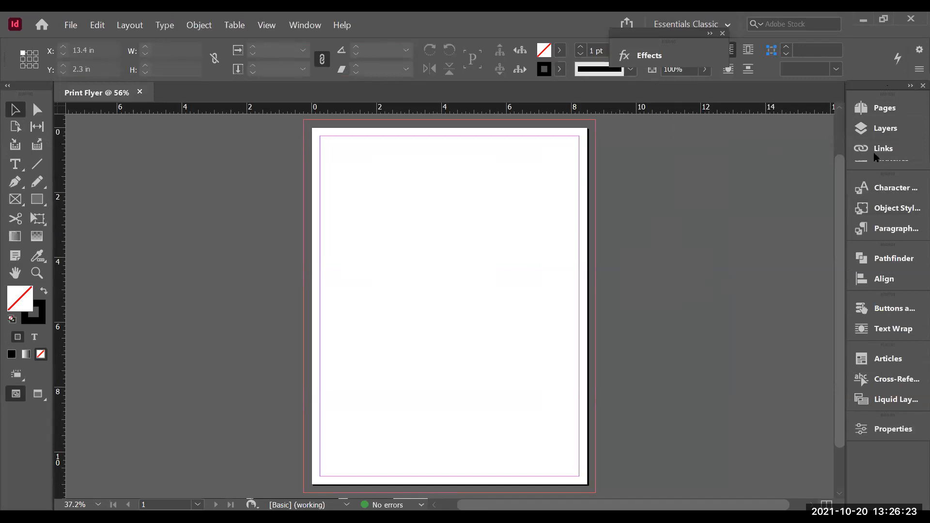
pyautogui.click(875, 163)
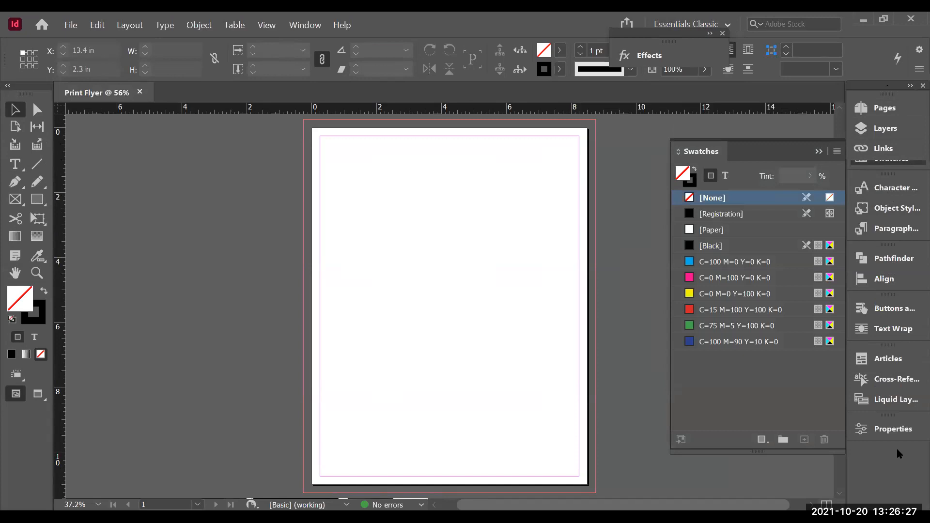
pyautogui.moveTo(898, 468); pyautogui.dragTo(898, 465)
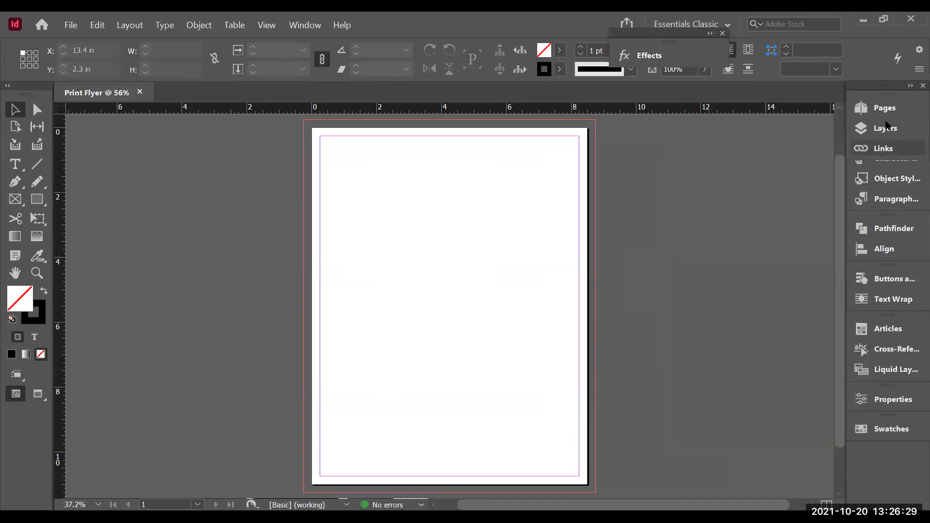
# Step: Float the Pages, Layers and Links group, collapse it, dock it back at the top, and close the floating Effects panel
pyautogui.click(908, 87)
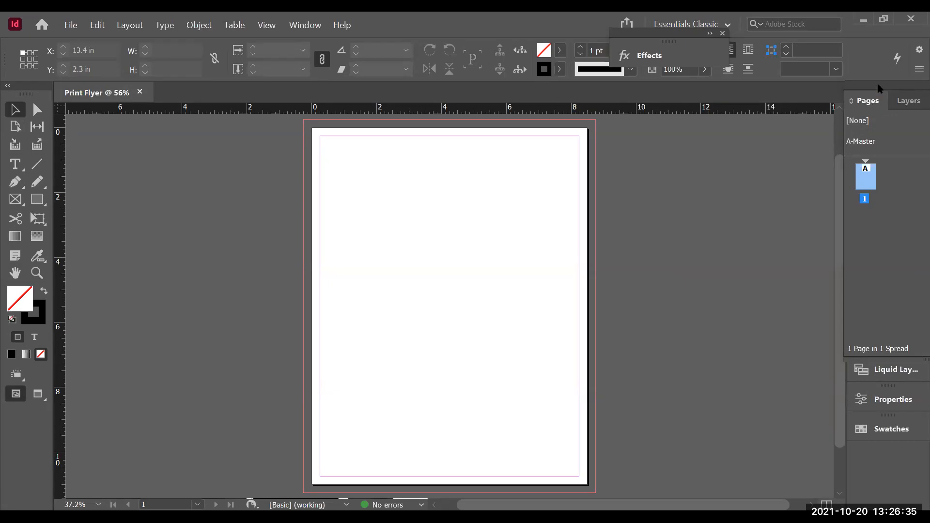
pyautogui.moveTo(745, 143); pyautogui.dragTo(746, 144)
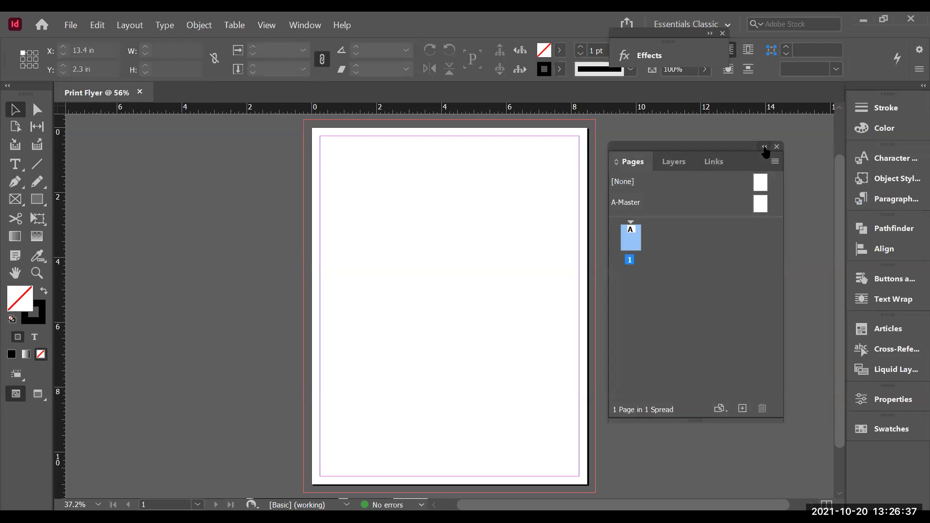
pyautogui.click(763, 146)
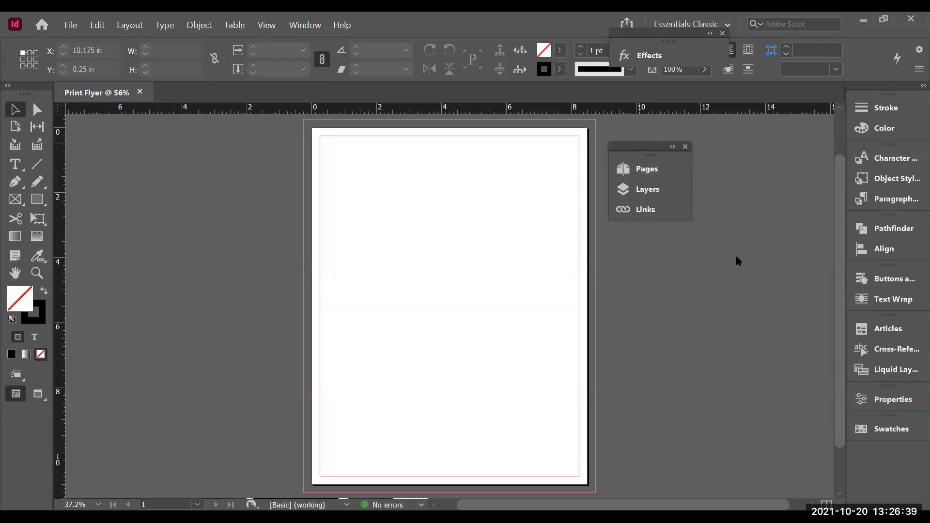
pyautogui.moveTo(866, 443); pyautogui.dragTo(875, 94)
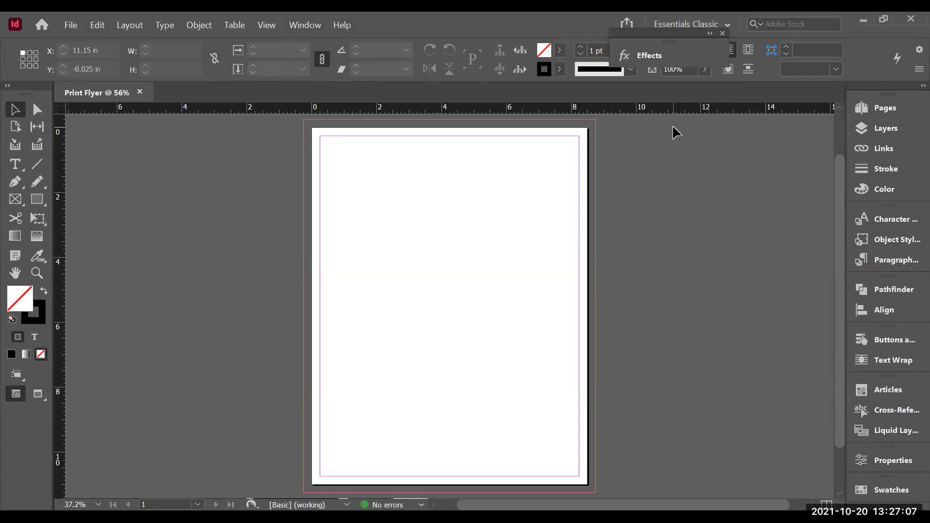
pyautogui.moveTo(714, 41); pyautogui.dragTo(796, 163)
pyautogui.click(805, 156)
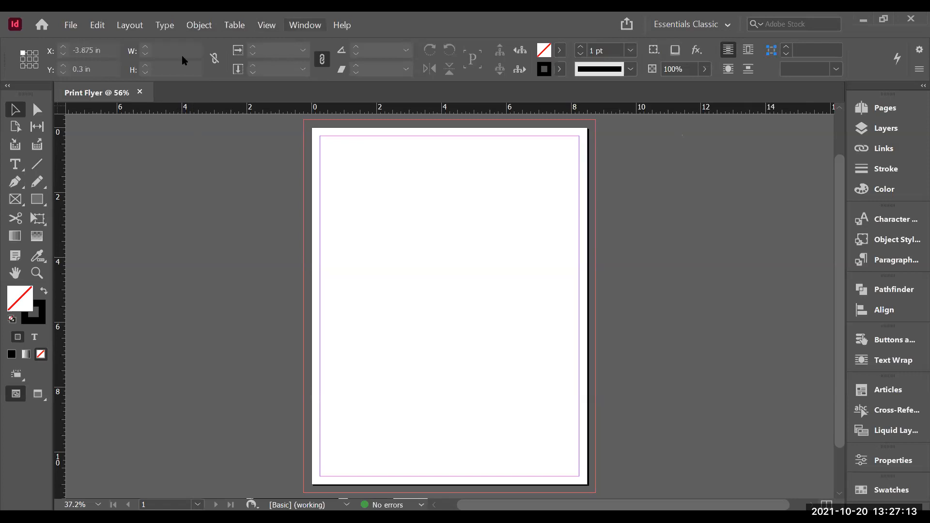
# Step: Open the Color panel from the window's color options
pyautogui.click(304, 25)
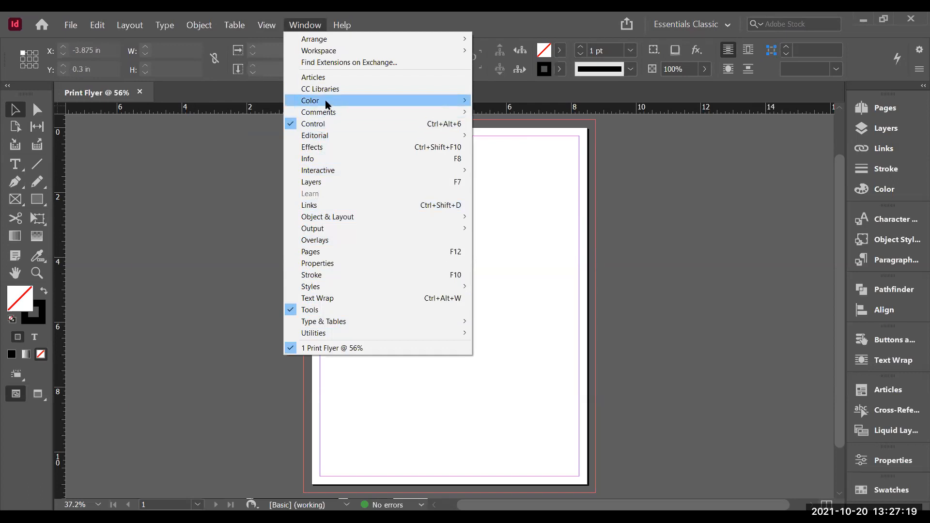
pyautogui.moveTo(326, 104)
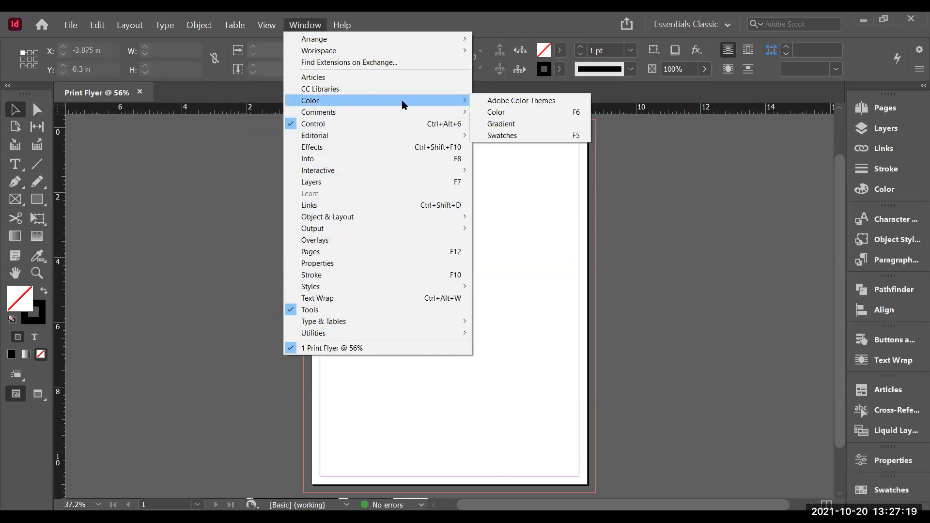
pyautogui.click(530, 112)
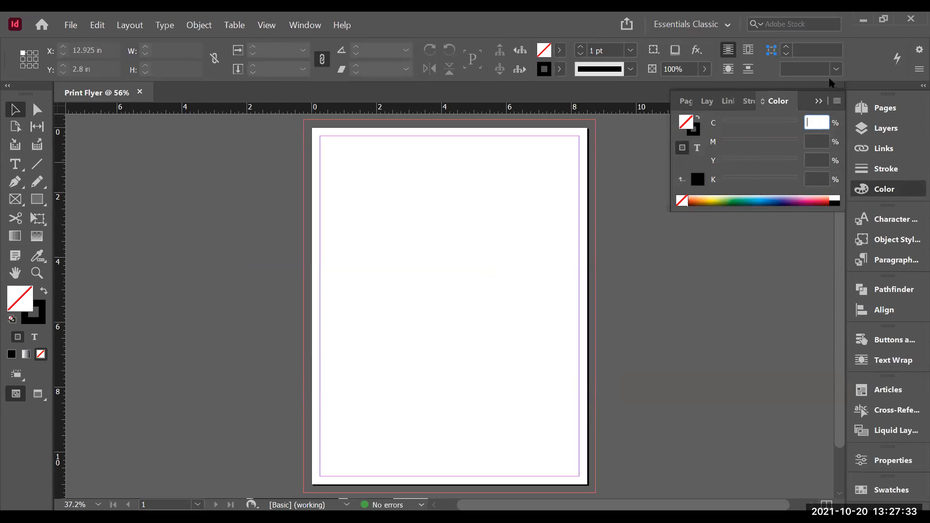
# Step: Switch the Color panel to RGB mode, return it to CMYK, and collapse the panel
pyautogui.click(834, 102)
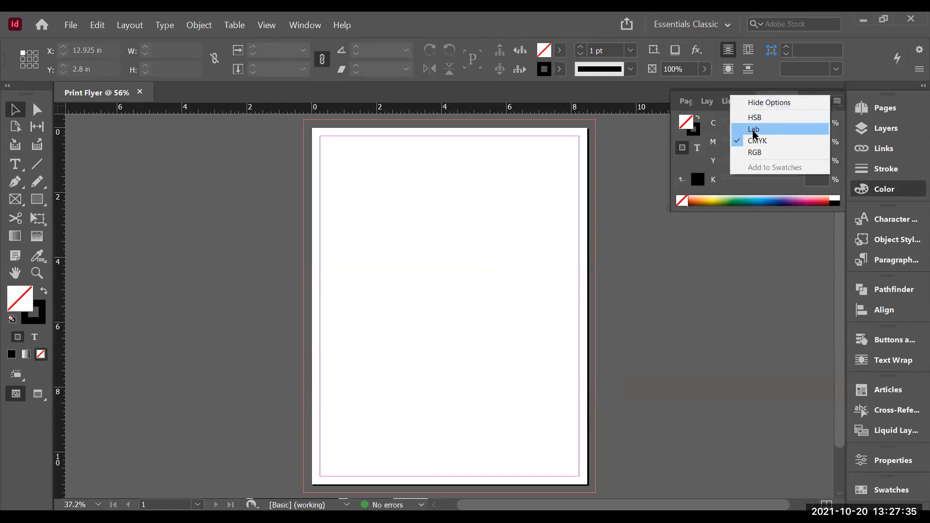
pyautogui.click(770, 153)
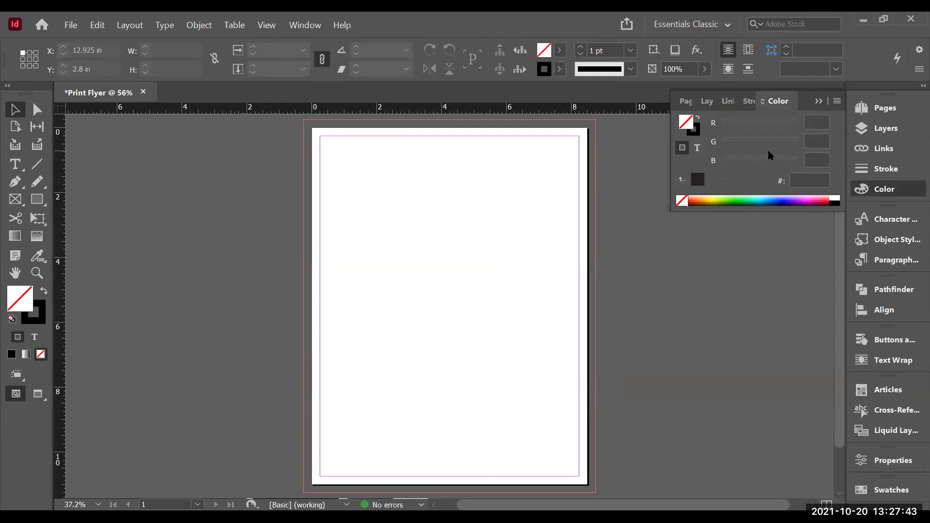
pyautogui.click(817, 142)
pyautogui.click(837, 101)
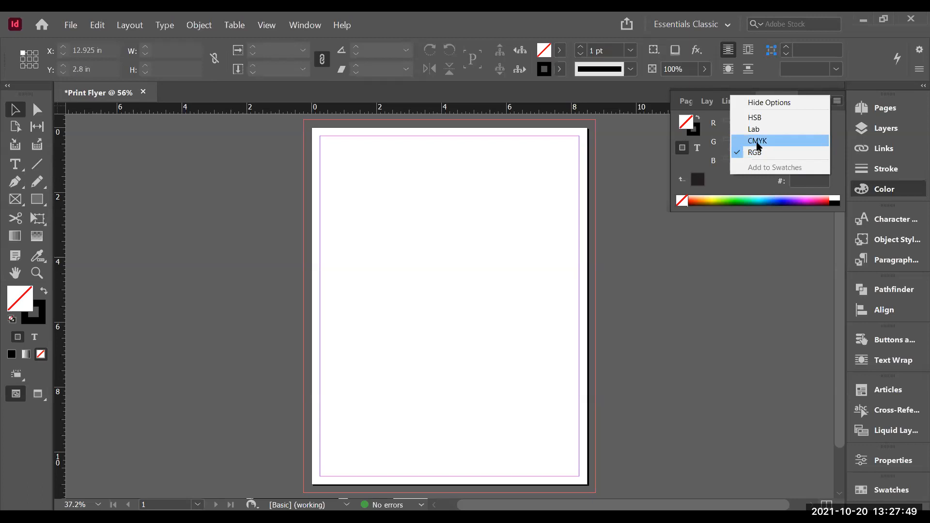
pyautogui.click(757, 143)
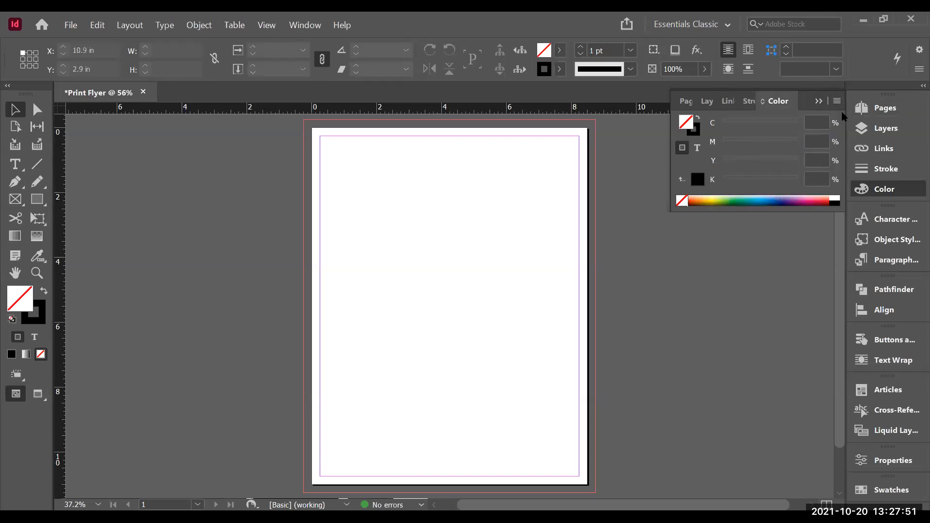
pyautogui.click(885, 189)
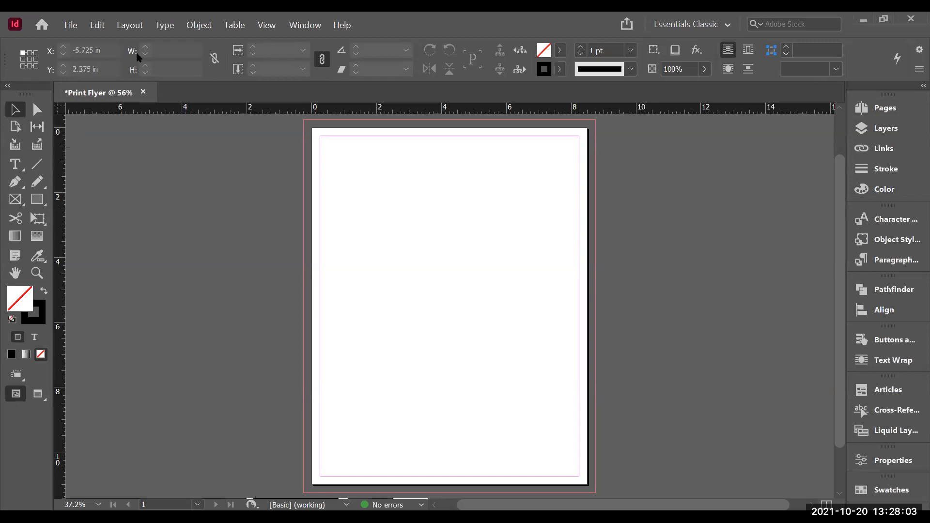
# Step: Draw a rectangle frame about 5.3 in wide and 1.3 in tall in the lower middle of the page and nudge it slightly left
pyautogui.click(15, 201)
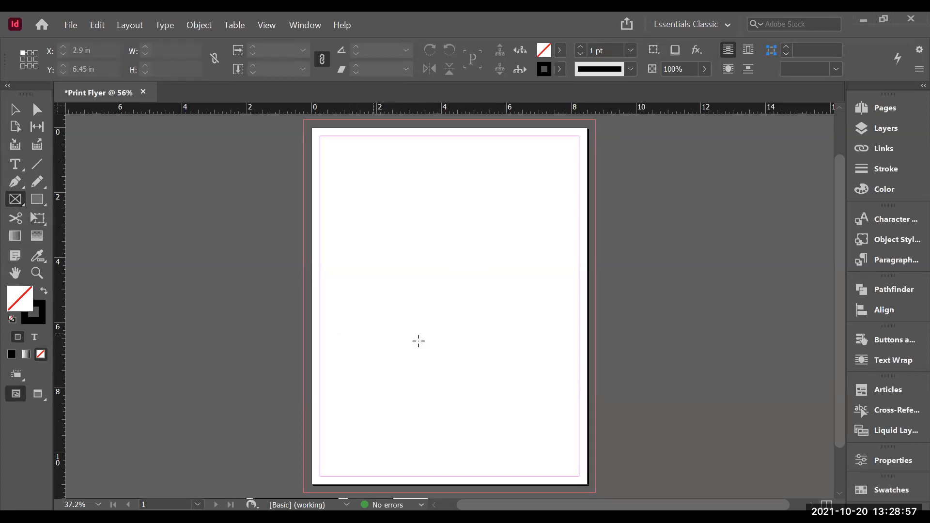
pyautogui.moveTo(369, 309); pyautogui.dragTo(541, 350)
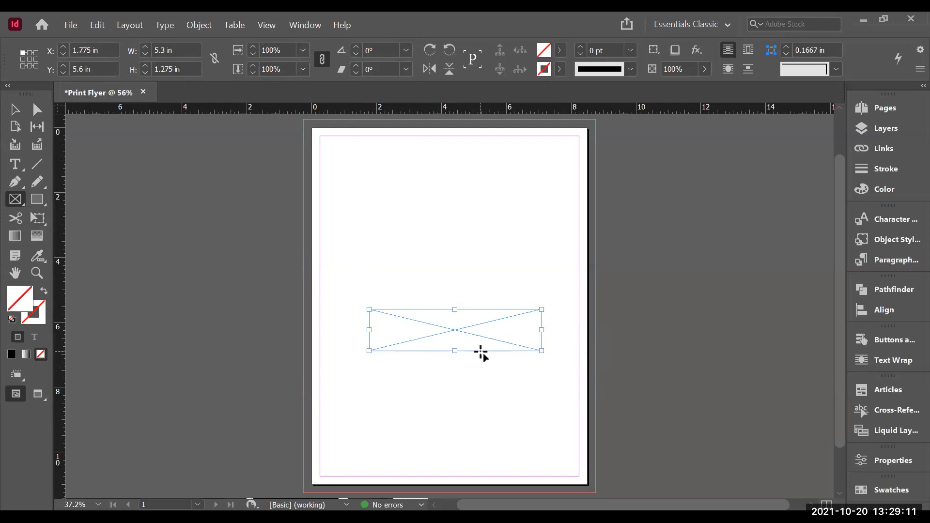
pyautogui.press('Left')
pyautogui.press('Left')
pyautogui.press('Left')
pyautogui.press('Left')
pyautogui.press('Left')
pyautogui.press('Left')
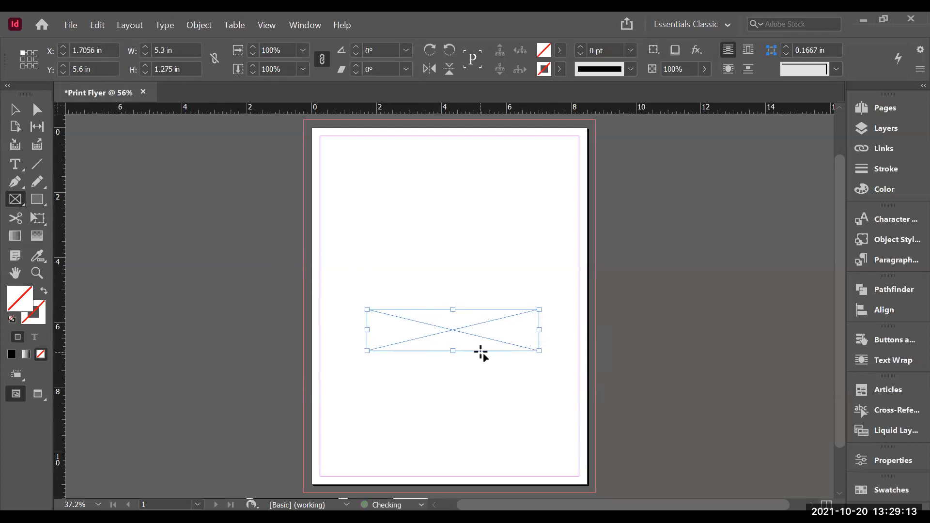
pyautogui.press('Left')
pyautogui.press('Down')
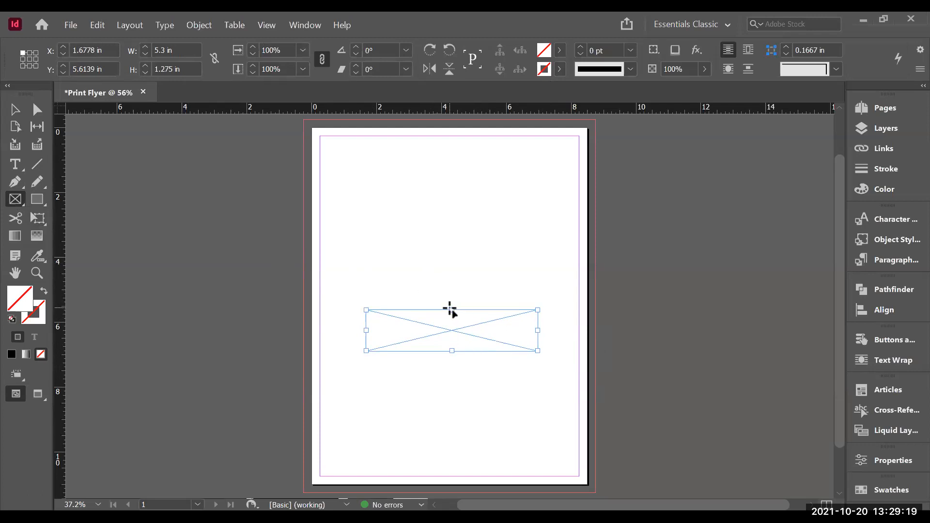
# Step: Draw a tall second frame above the first one and delete it
pyautogui.moveTo(449, 309); pyautogui.dragTo(396, 226)
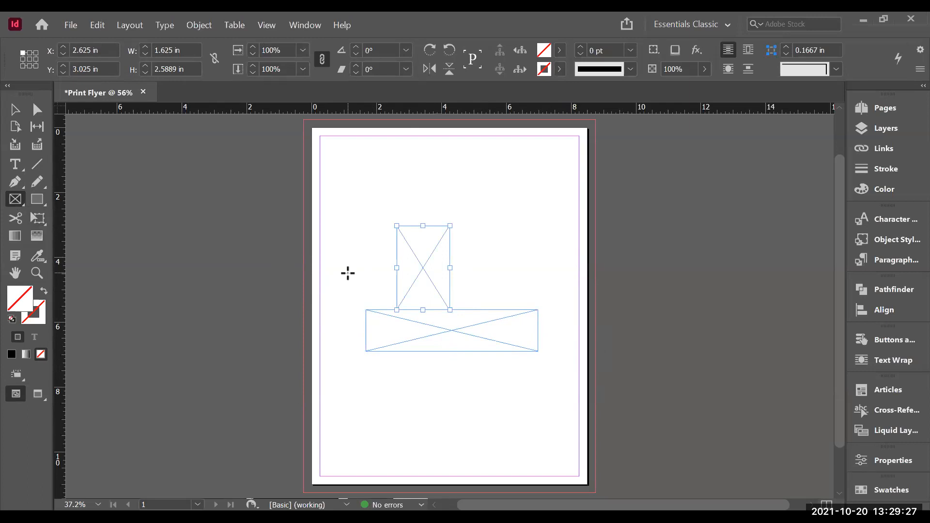
pyautogui.press('Delete')
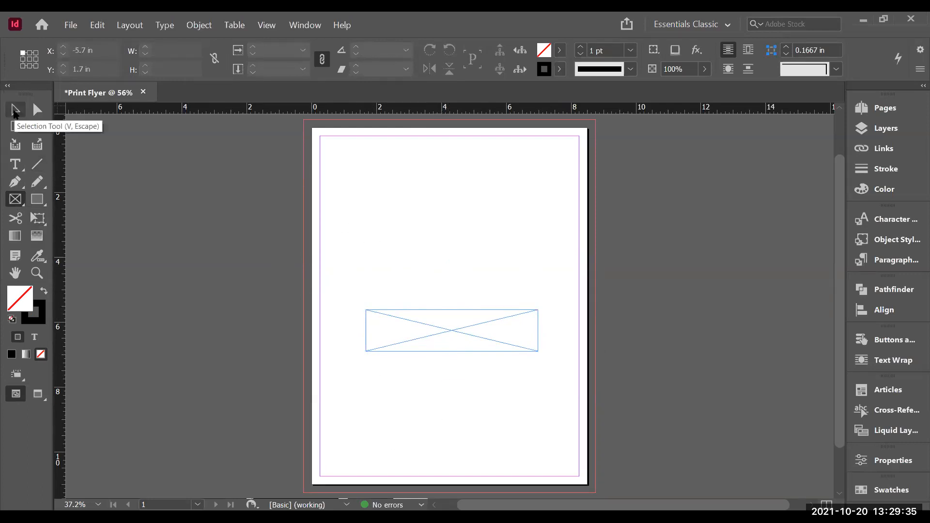
# Step: With the Selection tool, move the frame lower on the page to about Y 7.025 in
pyautogui.click(14, 111)
pyautogui.moveTo(417, 326); pyautogui.dragTo(413, 303)
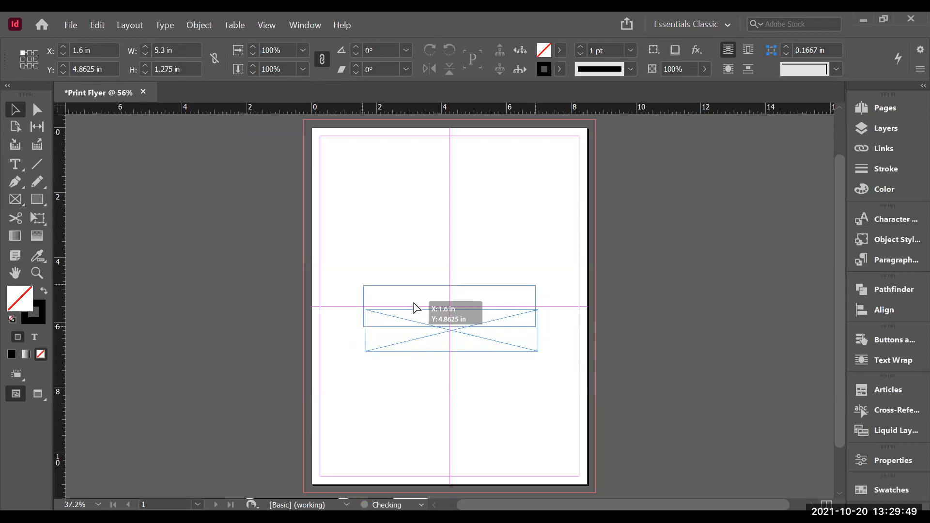
pyautogui.moveTo(414, 303); pyautogui.dragTo(414, 370)
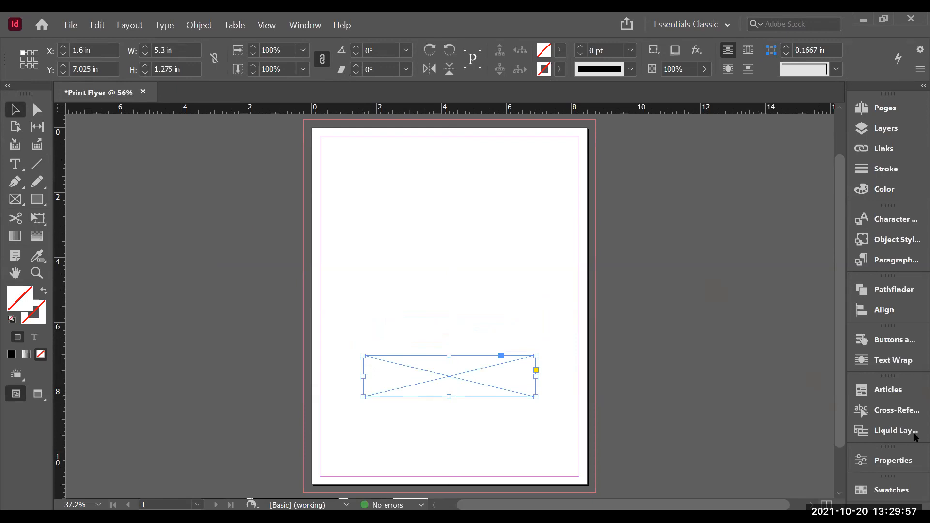
# Step: Open the Align panel and review the Align To options
pyautogui.click(884, 310)
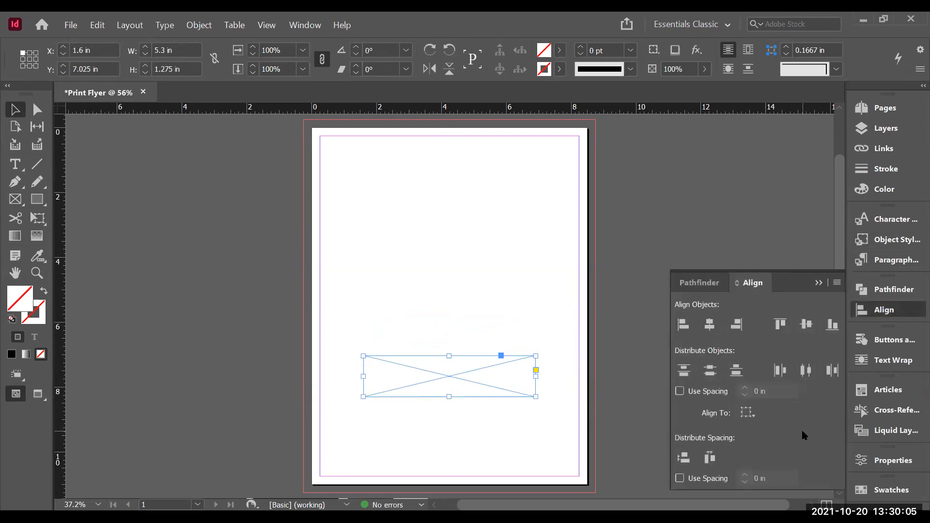
pyautogui.click(748, 415)
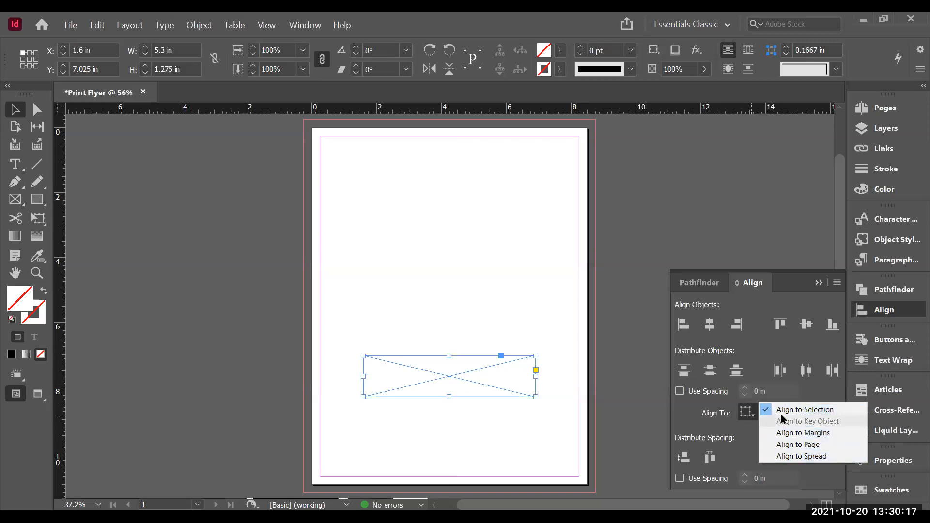
pyautogui.click(817, 398)
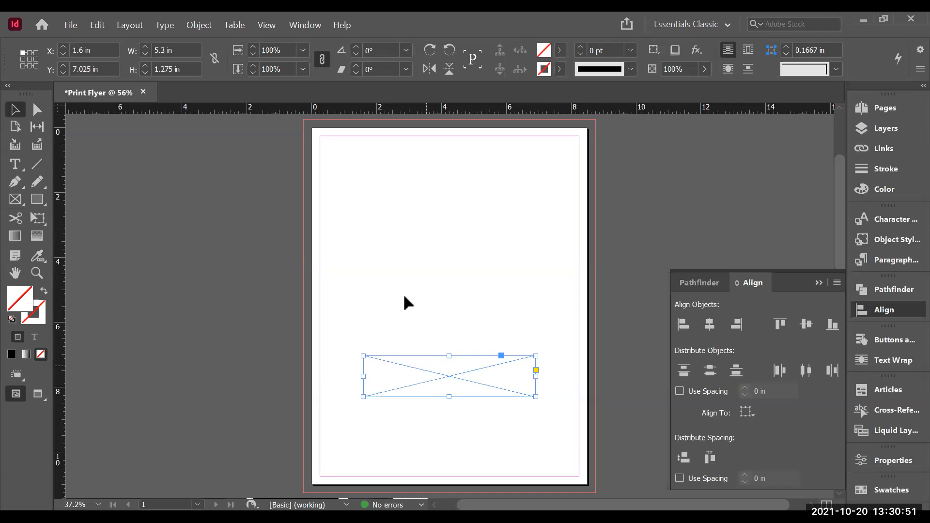
# Step: Paste a copy of the frame, move it near the top of the page at about Y 1.125 in, and select both frames
pyautogui.hotkey('ctrl', 'v')
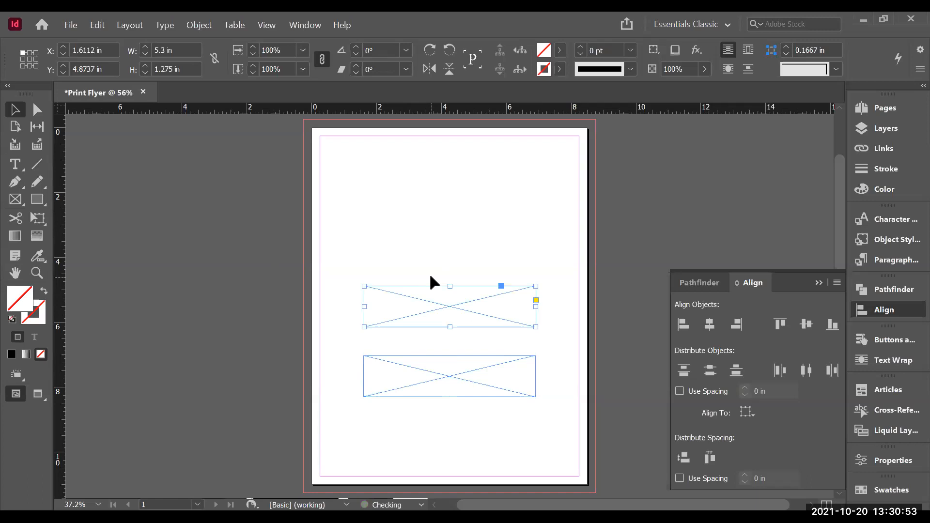
pyautogui.moveTo(437, 294); pyautogui.dragTo(434, 176)
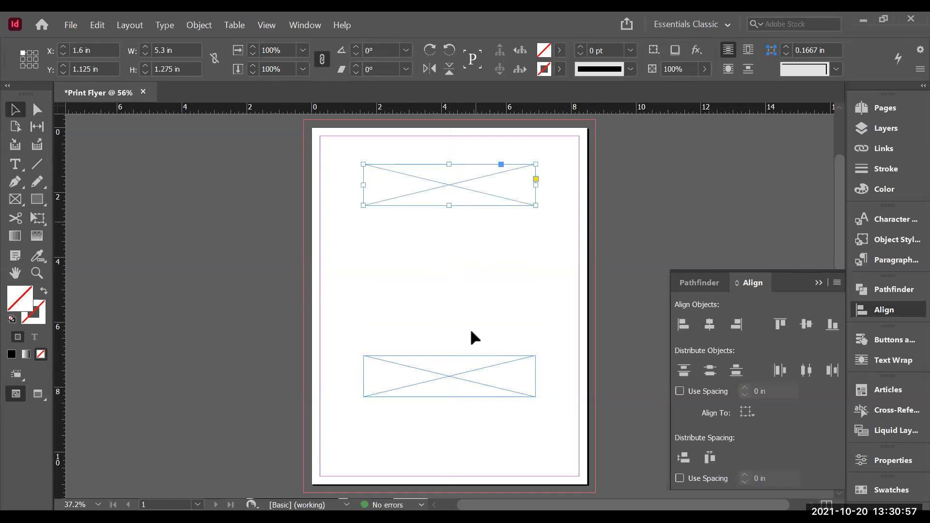
pyautogui.keyDown('shift'); pyautogui.click(439, 386); pyautogui.keyUp('shift')
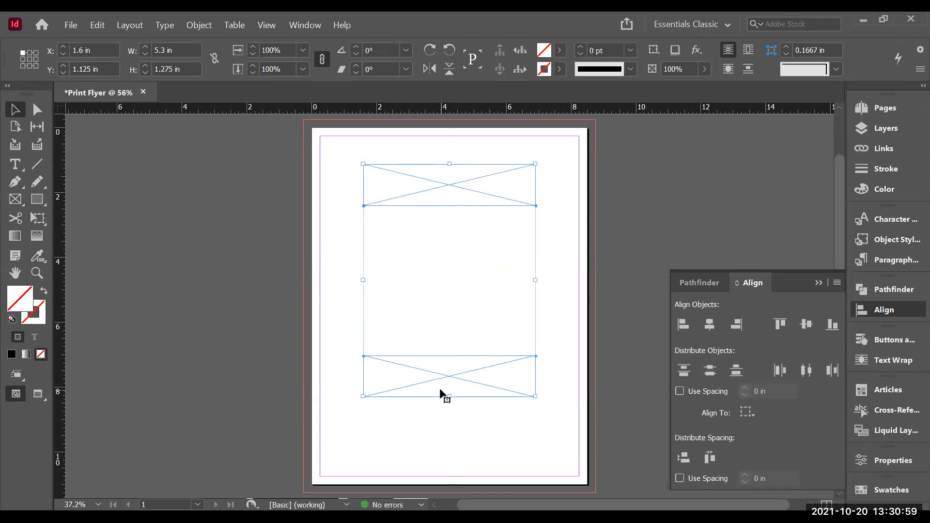
# Step: Align the two frames by horizontal centres and vertical centres, then undo the vertical centre alignment
pyautogui.click(708, 327)
pyautogui.click(804, 326)
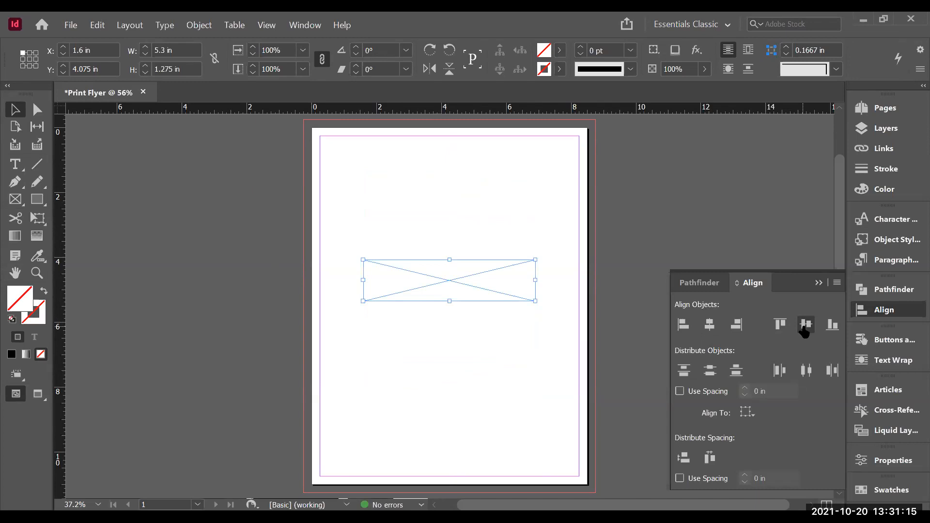
pyautogui.hotkey('ctrl', 'z')
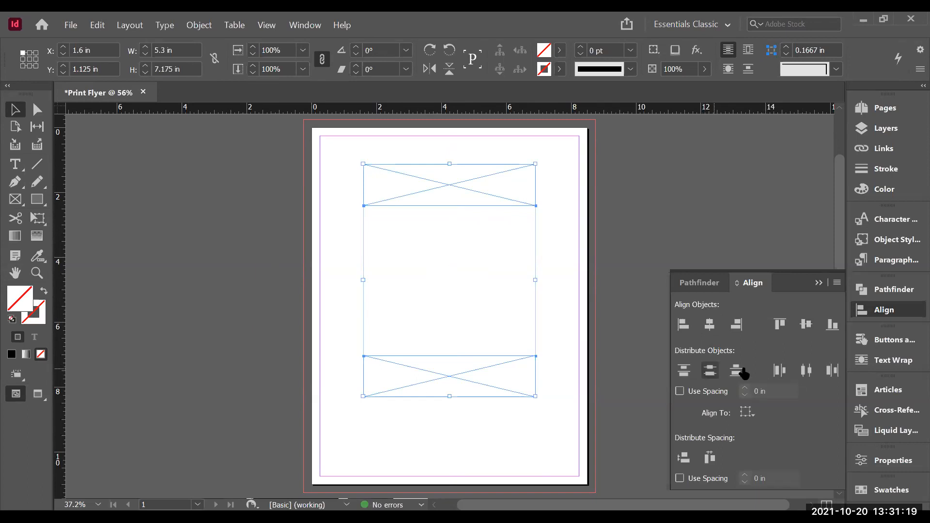
# Step: Set the Align To option to the page, align the frames' vertical centres, then undo that alignment
pyautogui.click(751, 412)
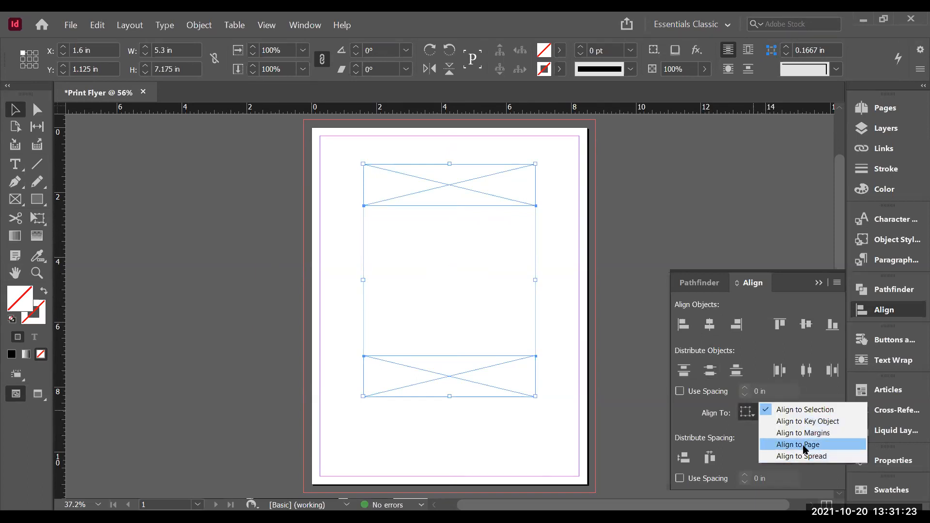
pyautogui.click(799, 445)
pyautogui.click(805, 326)
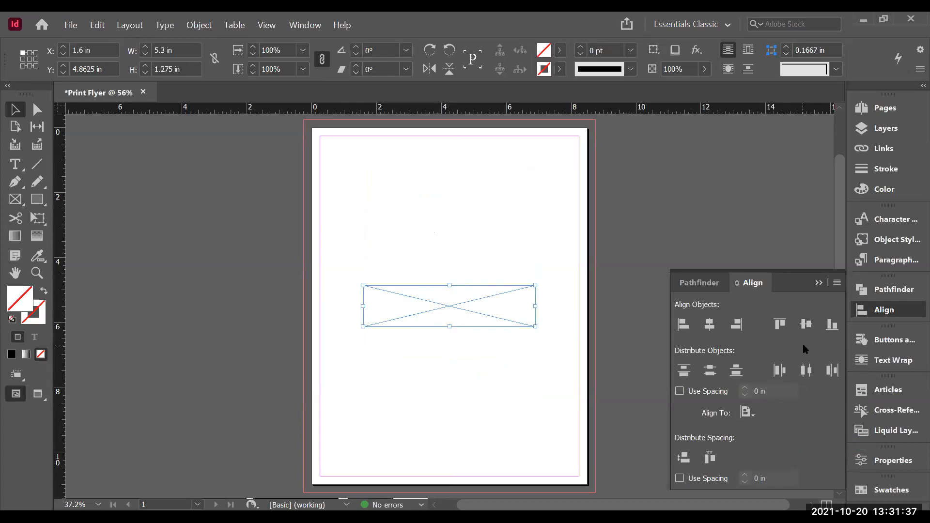
pyautogui.hotkey('ctrl', 'z')
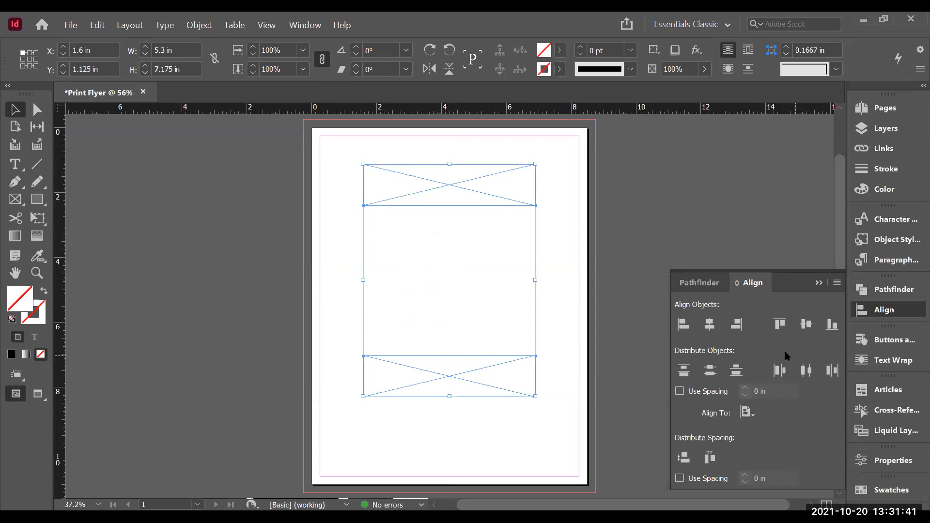
# Step: With the Ellipse Frame tool, draw trial ellipse frames and keep a circular frame about 2.775 in wide above the lower frame
pyautogui.click(547, 286)
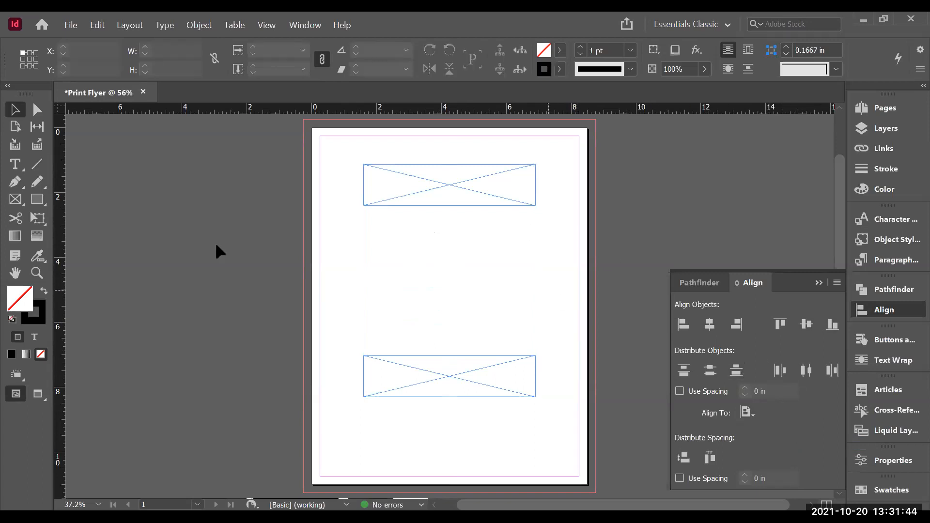
pyautogui.click(10, 204)
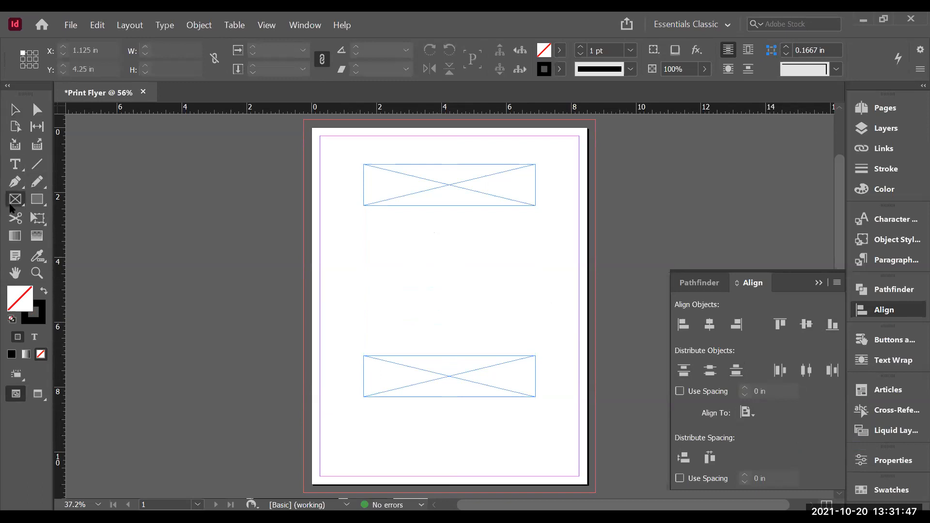
pyautogui.click(10, 208)
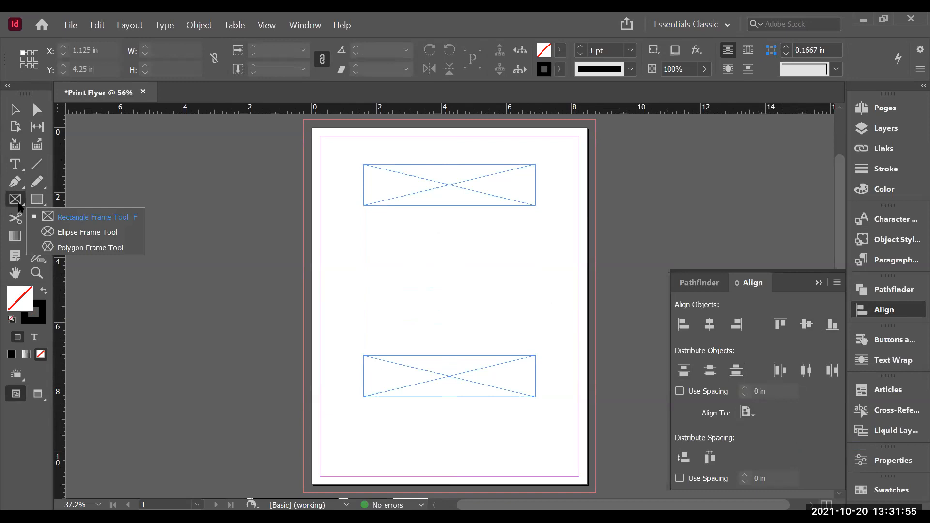
pyautogui.click(55, 235)
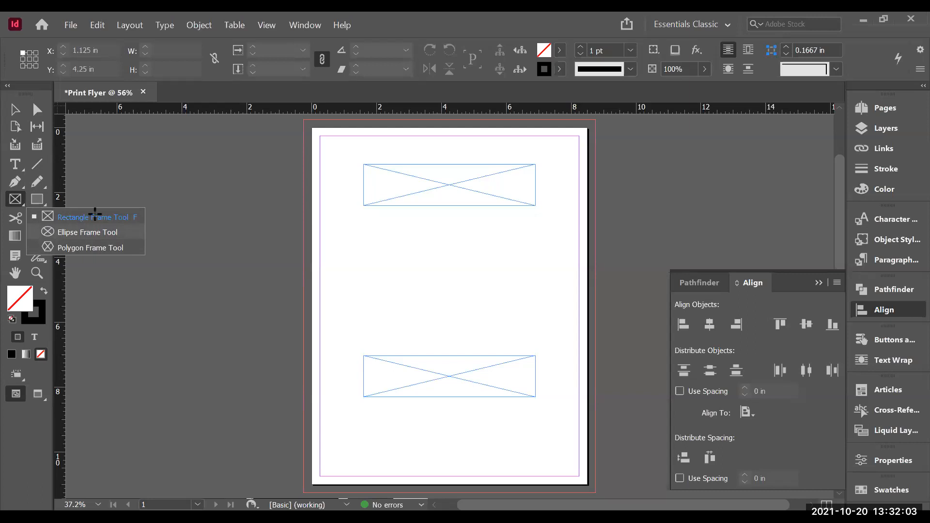
pyautogui.moveTo(404, 229); pyautogui.dragTo(528, 350)
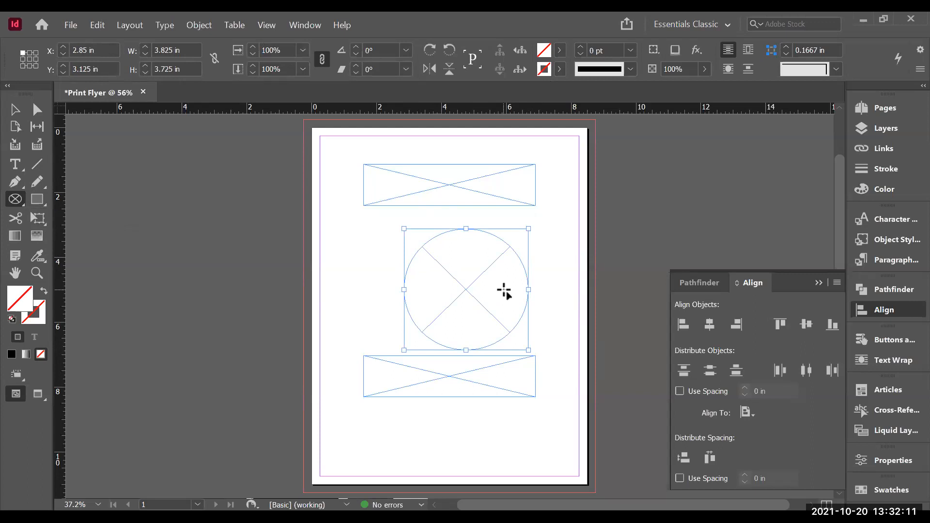
pyautogui.press('Delete')
pyautogui.moveTo(384, 233); pyautogui.dragTo(553, 278)
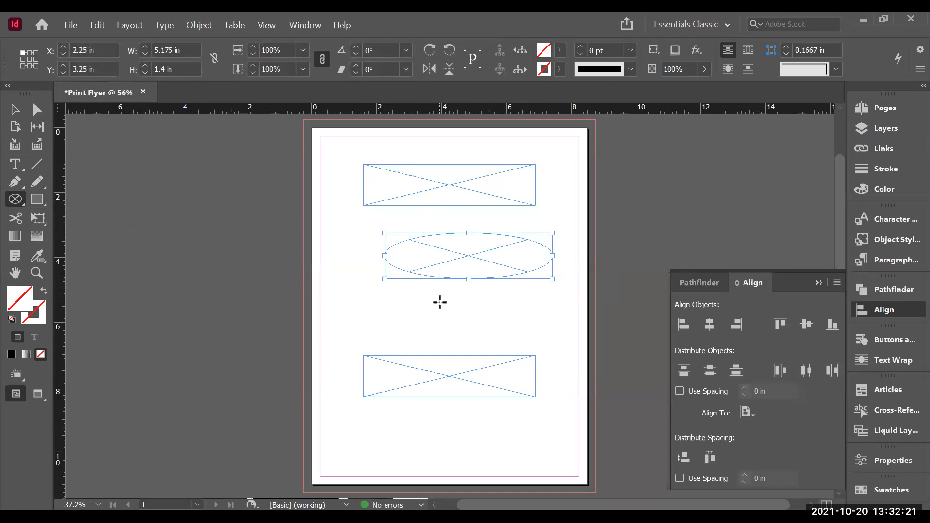
pyautogui.moveTo(440, 302); pyautogui.dragTo(339, 249)
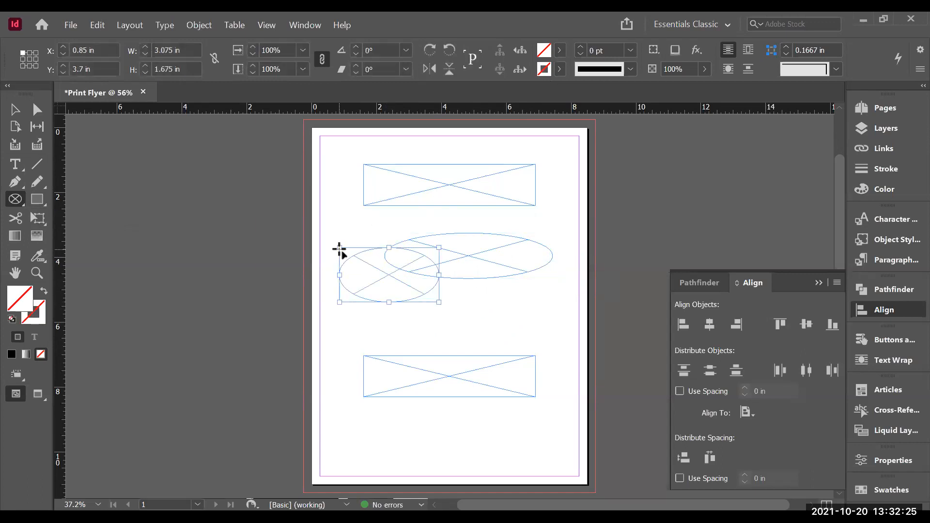
pyautogui.press('Delete')
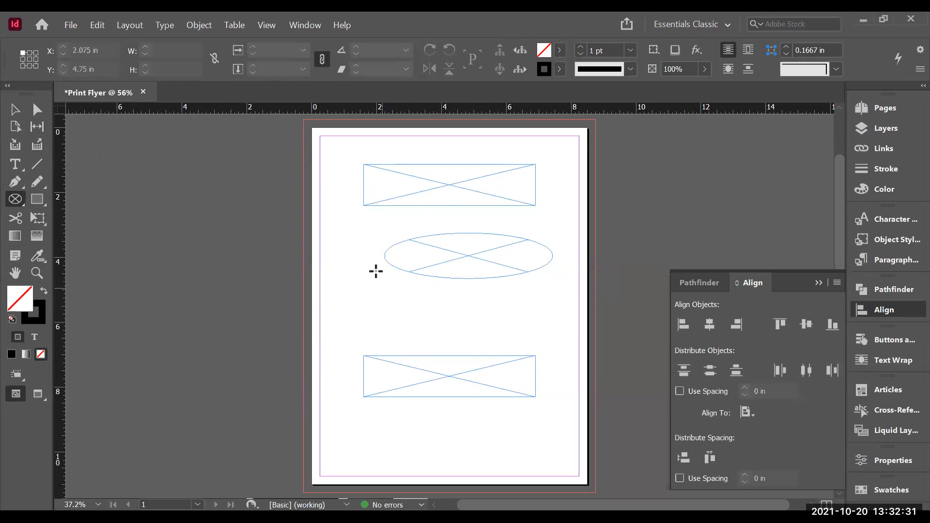
pyautogui.moveTo(373, 265); pyautogui.dragTo(537, 359)
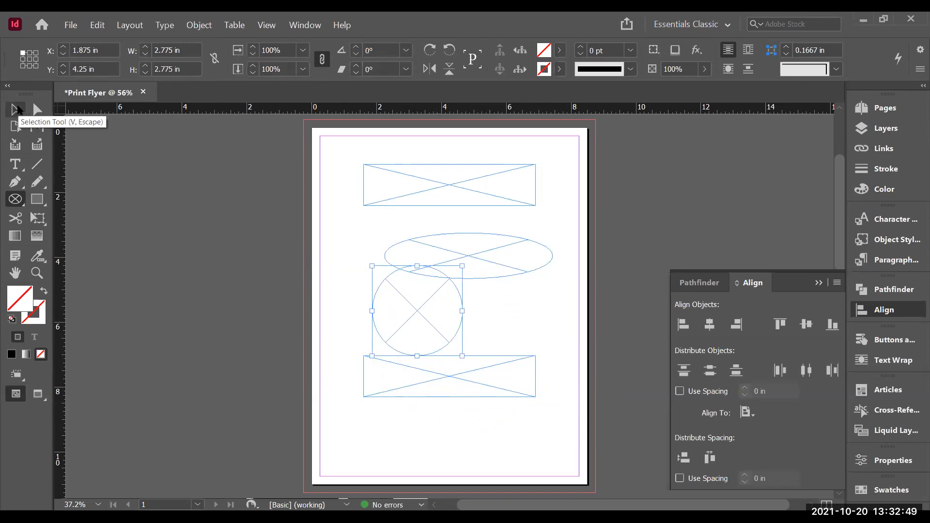
pyautogui.moveTo(488, 322)
pyautogui.mouseDown()
pyautogui.moveTo(548, 342)
pyautogui.moveTo(538, 338)
pyautogui.mouseUp()
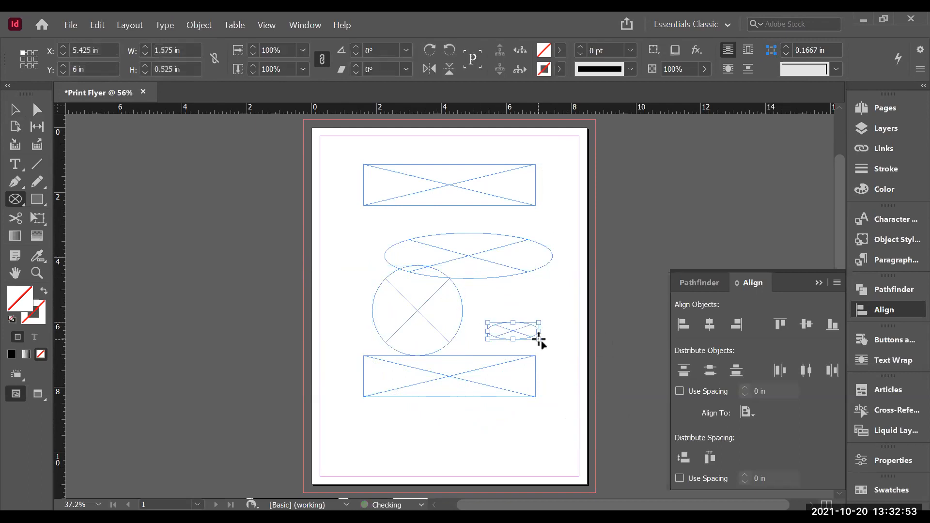
pyautogui.press('Delete')
pyautogui.moveTo(504, 305); pyautogui.dragTo(580, 386)
pyautogui.press('Delete')
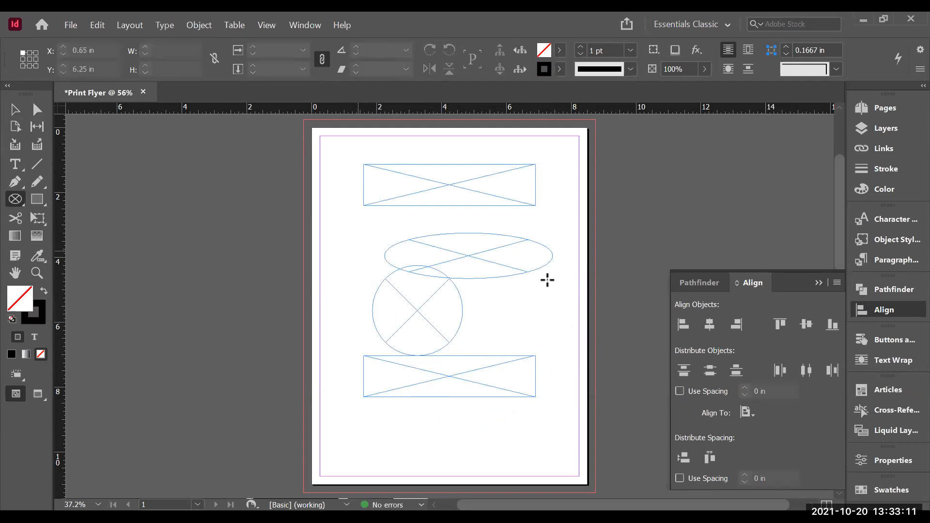
pyautogui.moveTo(513, 285); pyautogui.dragTo(618, 410)
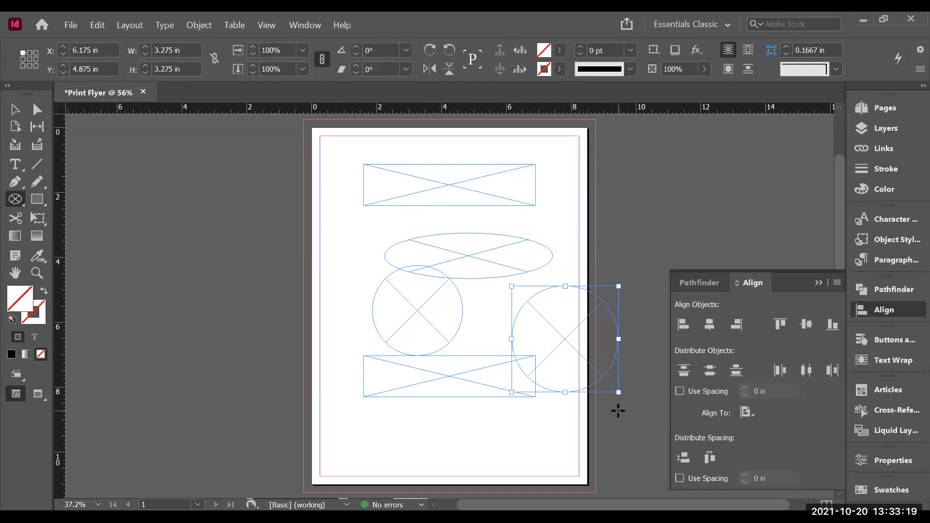
pyautogui.press('Delete')
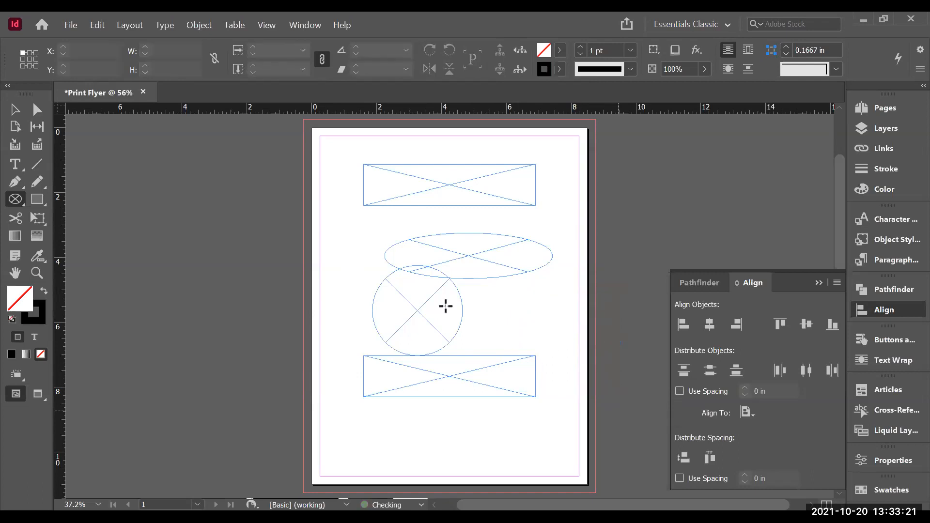
# Step: Select the wide ellipse frame and delete it
pyautogui.click(19, 114)
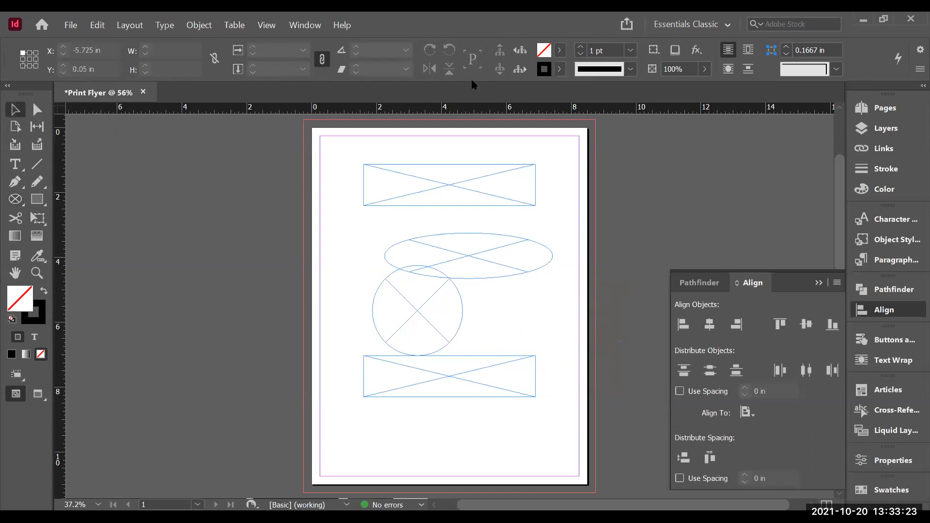
pyautogui.click(508, 253)
pyautogui.press('Delete')
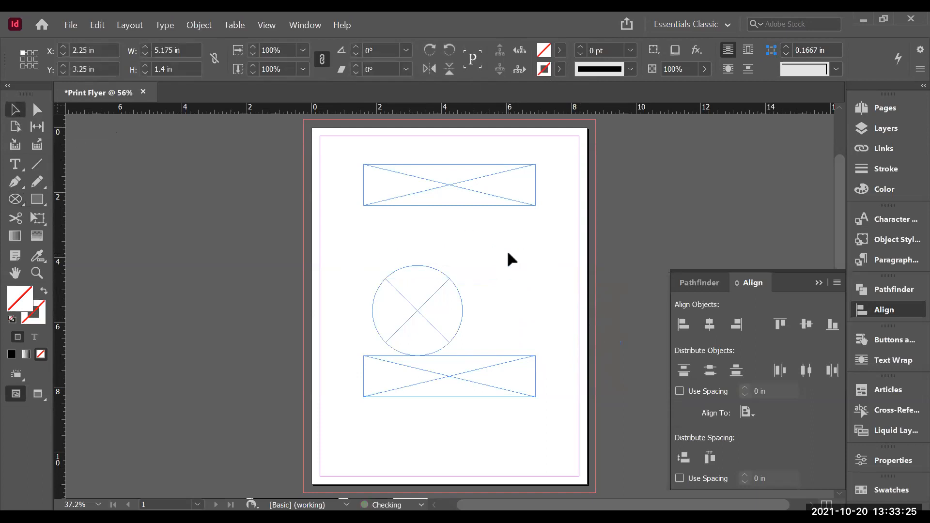
# Step: Select the circular frame and centre it horizontally on the page
pyautogui.click(419, 291)
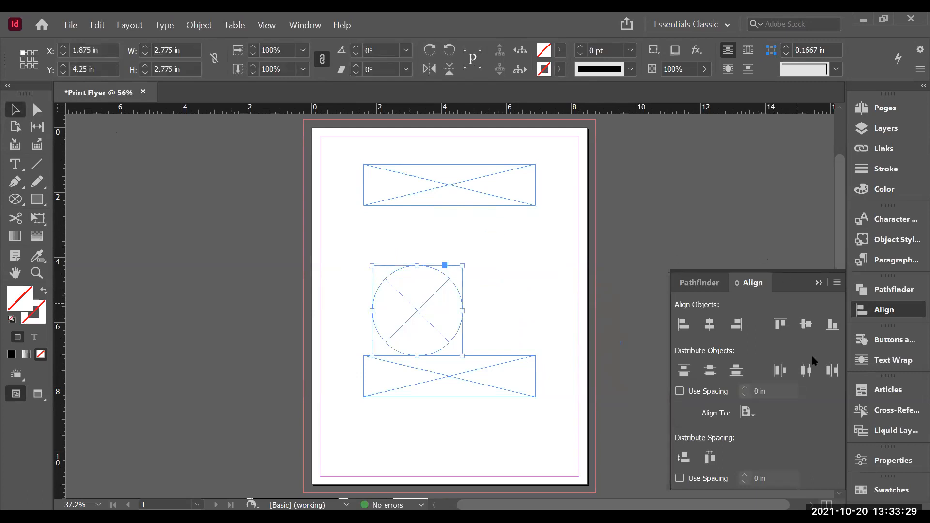
pyautogui.click(747, 413)
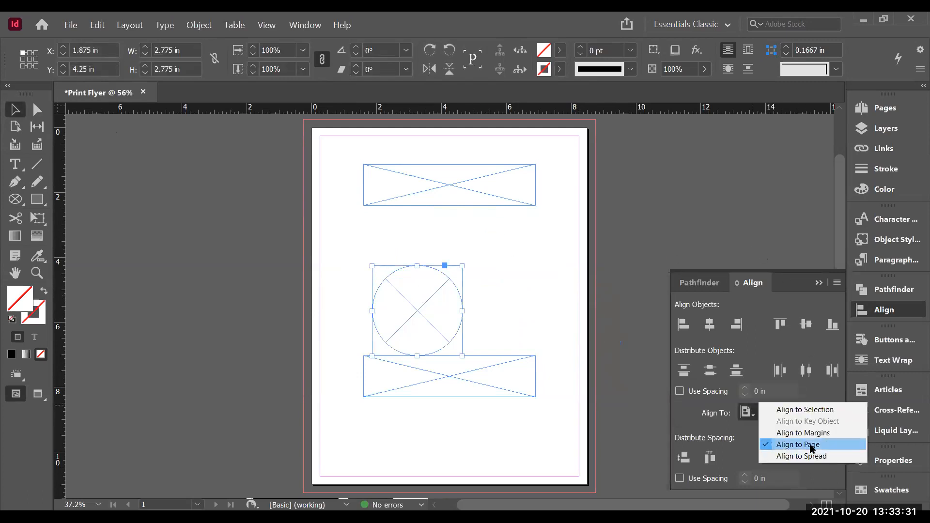
pyautogui.click(711, 326)
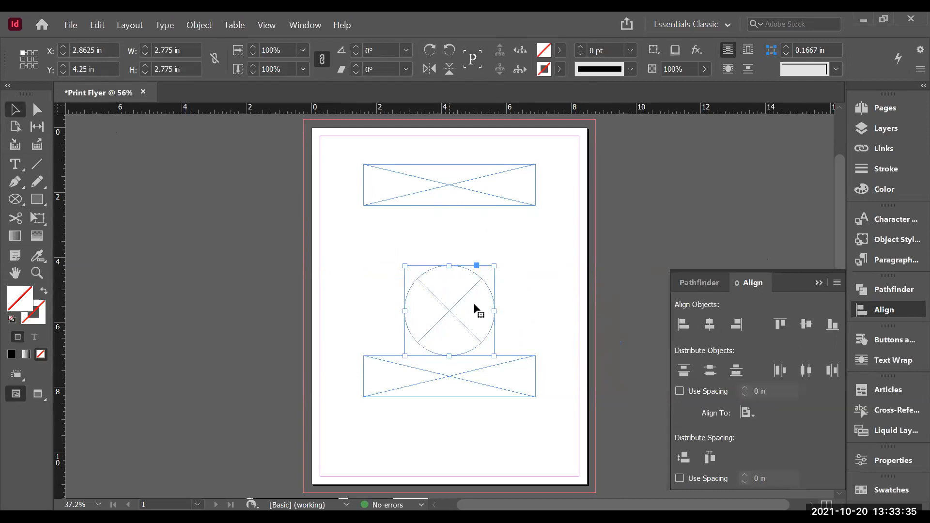
# Step: Select all three frames, align their horizontal centres, and try distributing them vertically across the page
pyautogui.click(542, 256)
pyautogui.click(449, 195)
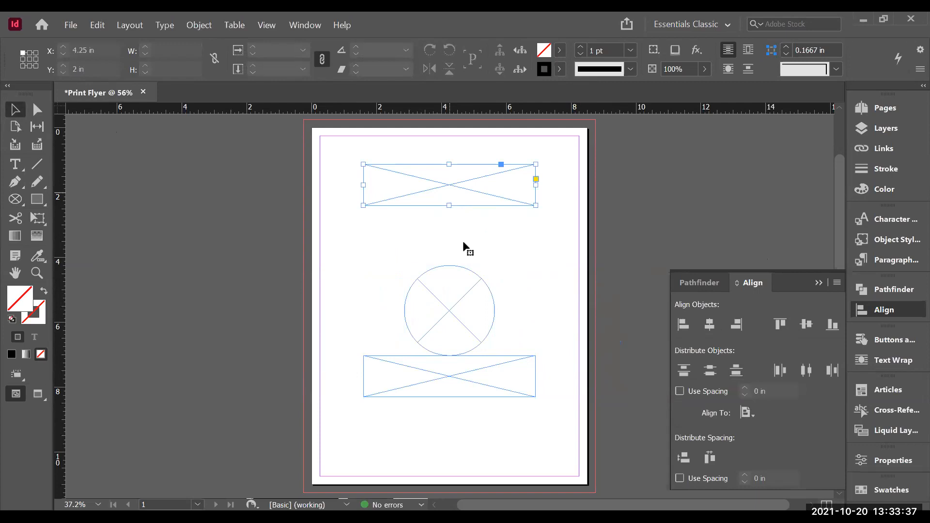
pyautogui.click(544, 242)
pyautogui.moveTo(544, 149)
pyautogui.mouseDown()
pyautogui.moveTo(538, 312)
pyautogui.moveTo(486, 463)
pyautogui.moveTo(472, 455)
pyautogui.mouseUp()
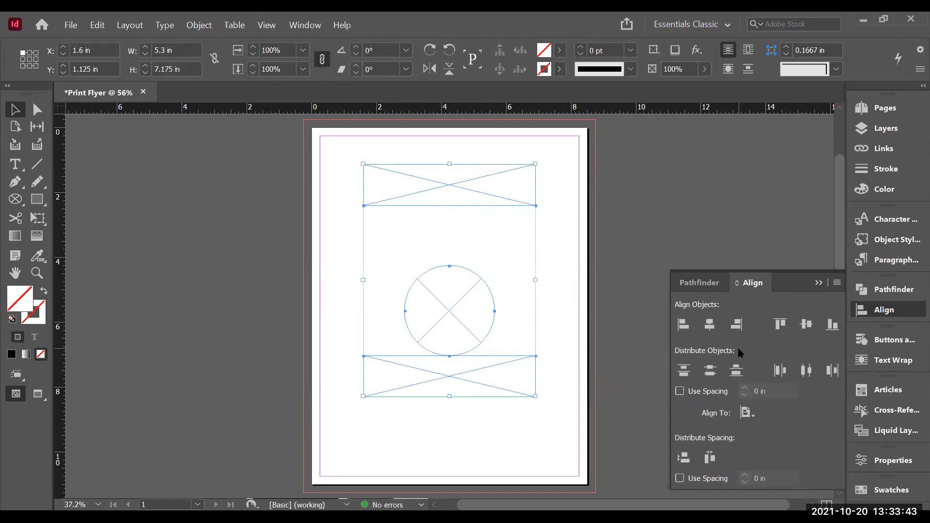
pyautogui.click(711, 325)
pyautogui.click(683, 457)
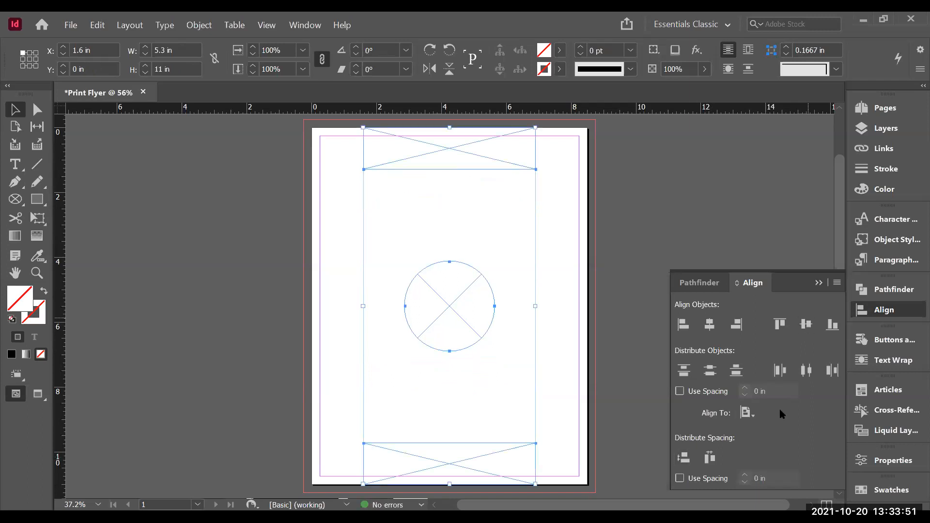
pyautogui.click(703, 367)
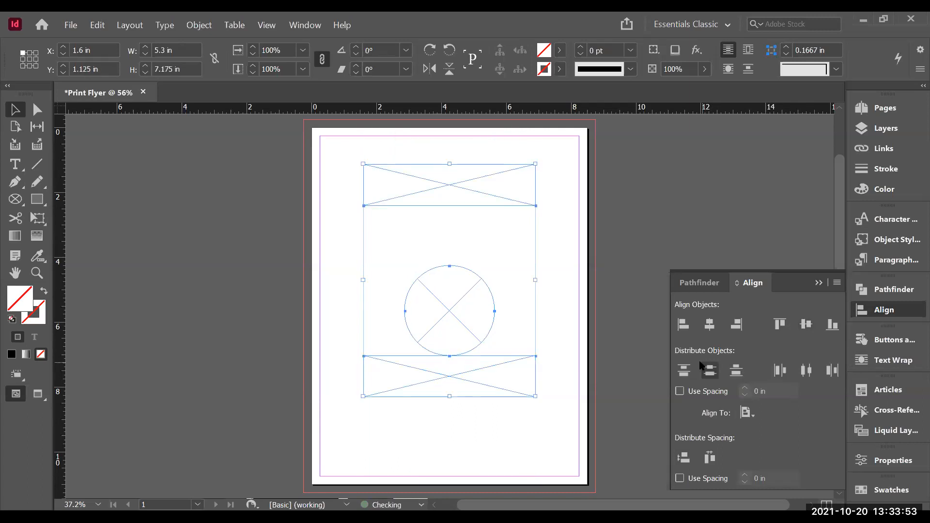
# Step: Enable fixed distribution spacing of 2 in and distribute the vertical space between the three frames
pyautogui.click(680, 479)
pyautogui.click(747, 473)
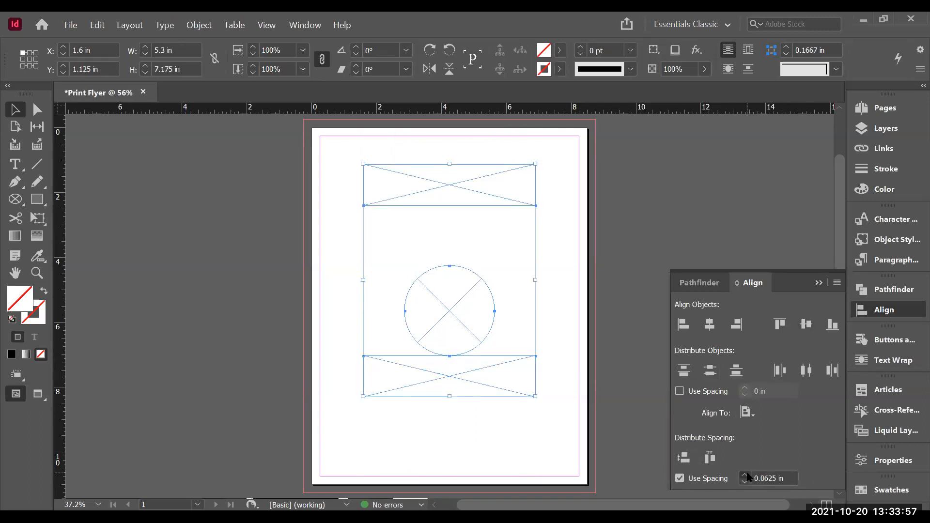
pyautogui.click(744, 473)
pyautogui.click(745, 473)
pyautogui.click(745, 474)
pyautogui.click(745, 474)
pyautogui.doubleClick(764, 477)
pyautogui.write('1.0625')
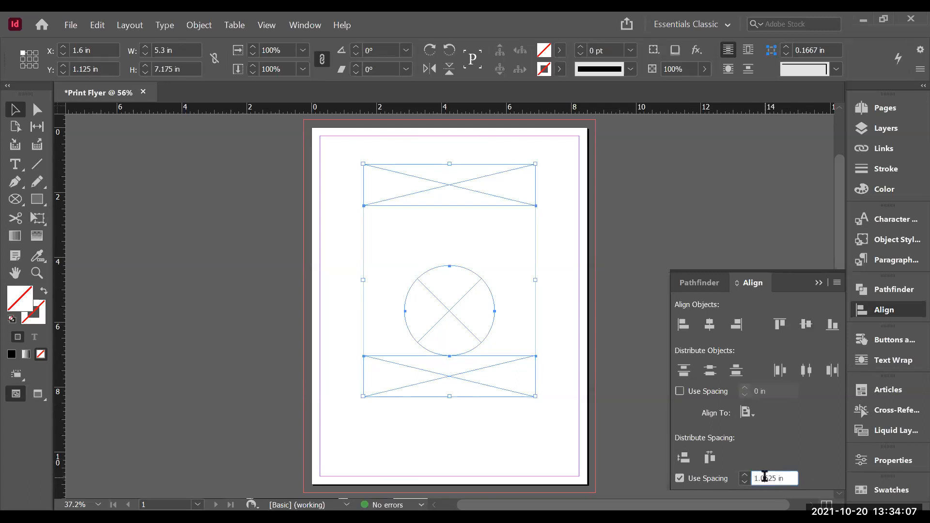
pyautogui.press('Return')
pyautogui.write('1')
pyautogui.doubleClick(756, 478)
pyautogui.write('2')
pyautogui.press('Return')
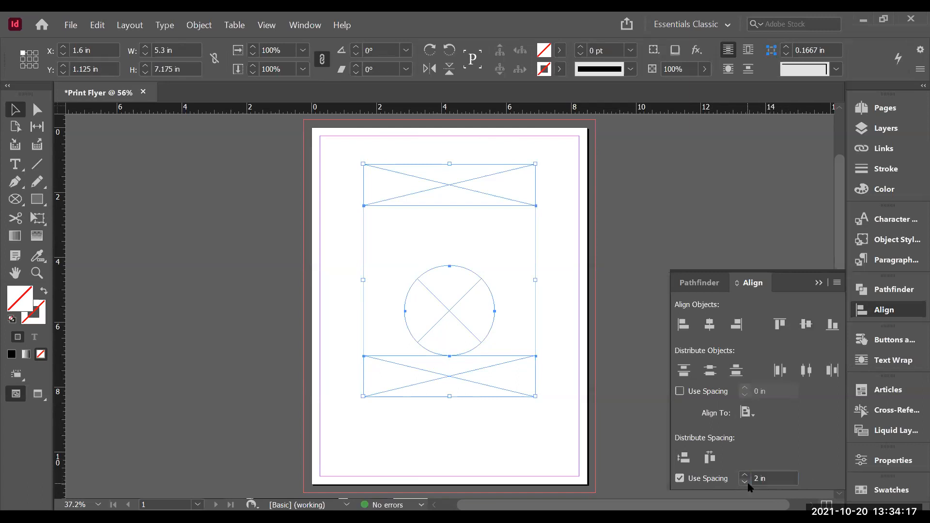
pyautogui.click(683, 458)
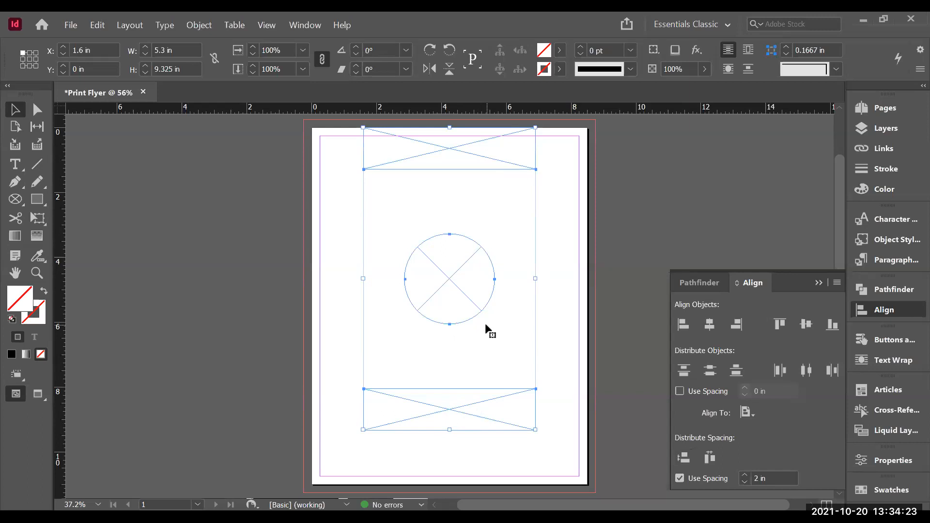
# Step: Nudge the three selected frames down to about Y 0.514 in
pyautogui.press('Down')
pyautogui.press('Down')
pyautogui.press('Down')
pyautogui.press('Down')
pyautogui.press('Down')
pyautogui.press('Down')
pyautogui.press('Down')
pyautogui.press('Down')
pyautogui.press('Down')
pyautogui.press('Down')
pyautogui.press('Down')
pyautogui.press('Down')
pyautogui.press('Down')
pyautogui.press('Down')
pyautogui.press('Down')
pyautogui.press('Down')
pyautogui.press('Down')
pyautogui.press('Down')
pyautogui.press('Down')
pyautogui.press('Down')
pyautogui.press('Down')
pyautogui.press('Down')
pyautogui.press('Down')
pyautogui.press('Down')
pyautogui.press('Down')
pyautogui.press('Down')
pyautogui.press('Down')
pyautogui.press('Down')
pyautogui.press('Down')
pyautogui.press('Down')
pyautogui.press('Down')
pyautogui.press('Down')
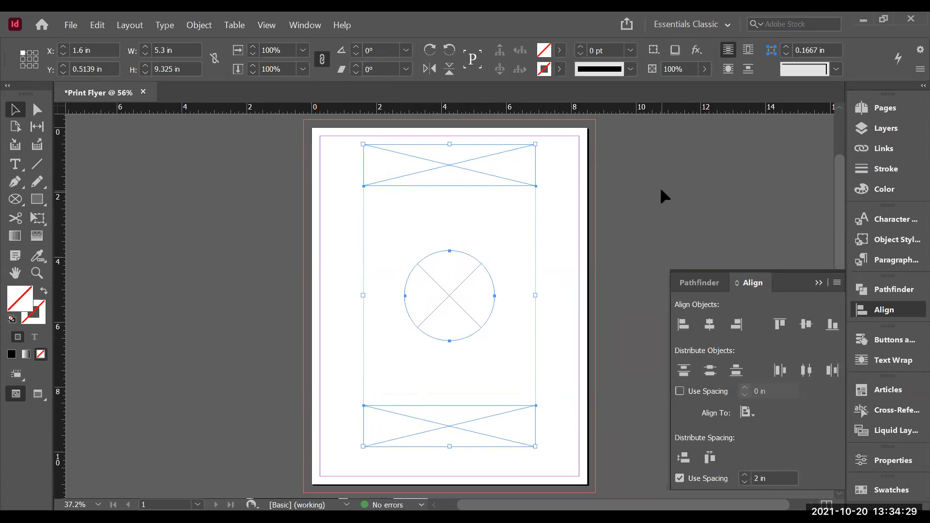
# Step: Enlarge the circular frame proportionally to about 4.84 in and centre it horizontally on the page
pyautogui.click(659, 187)
pyautogui.click(447, 296)
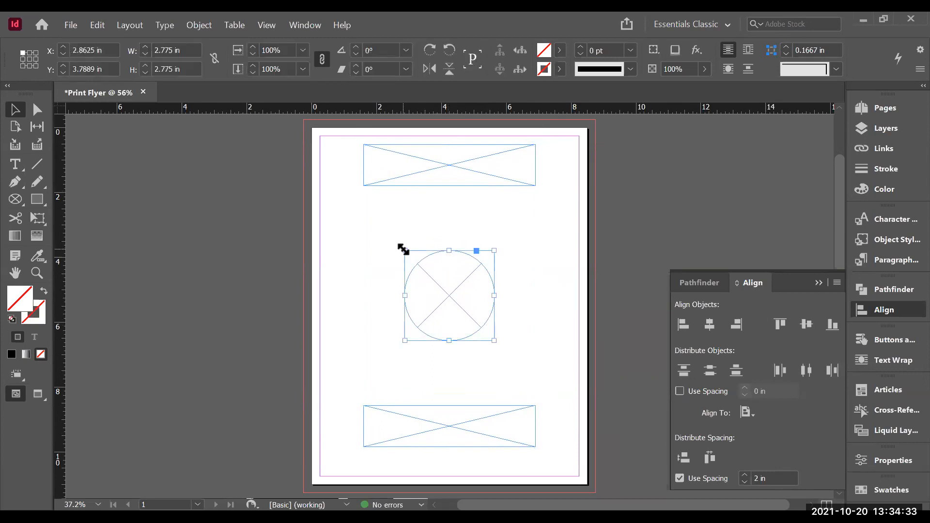
pyautogui.moveTo(403, 250); pyautogui.dragTo(356, 237)
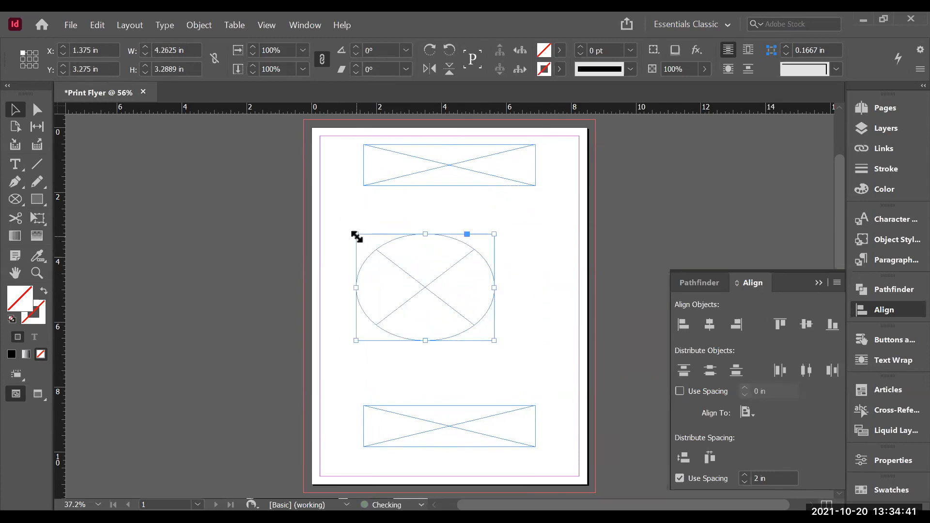
pyautogui.hotkey('ctrl', 'z')
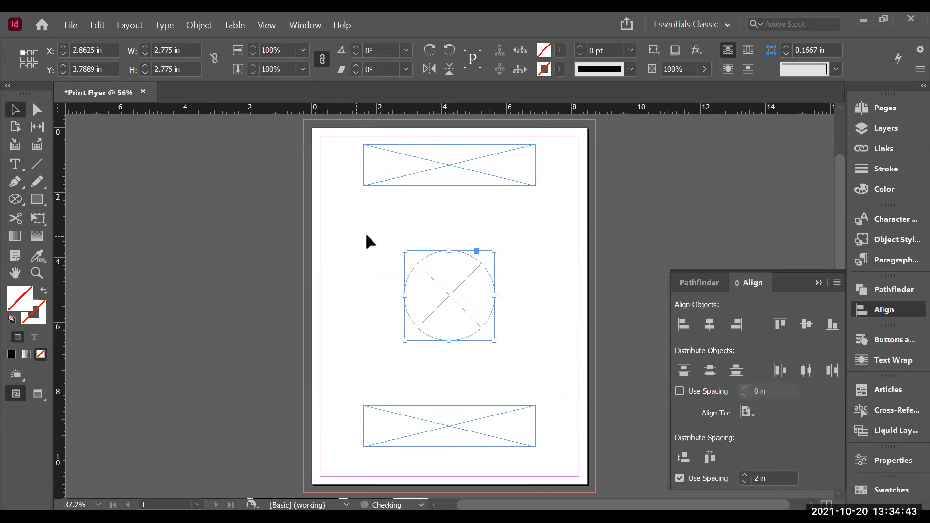
pyautogui.moveTo(407, 248); pyautogui.dragTo(338, 200)
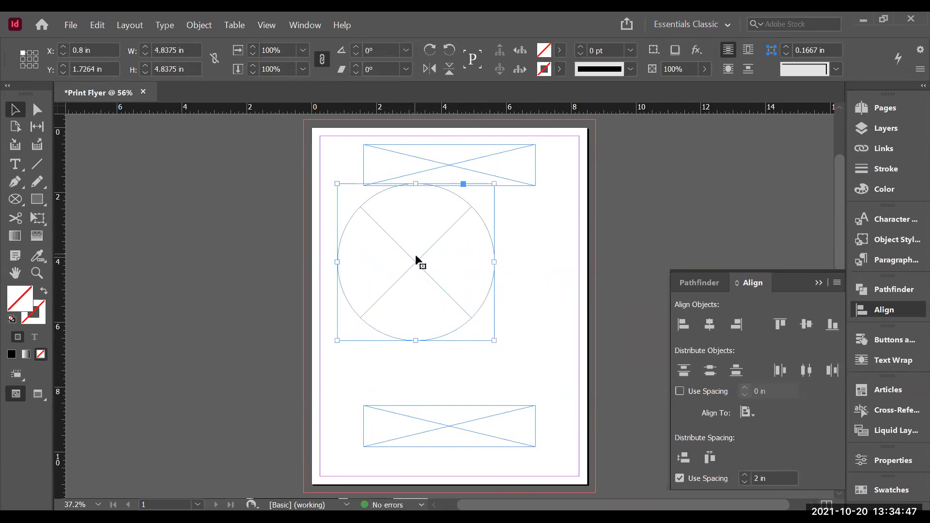
pyautogui.click(710, 329)
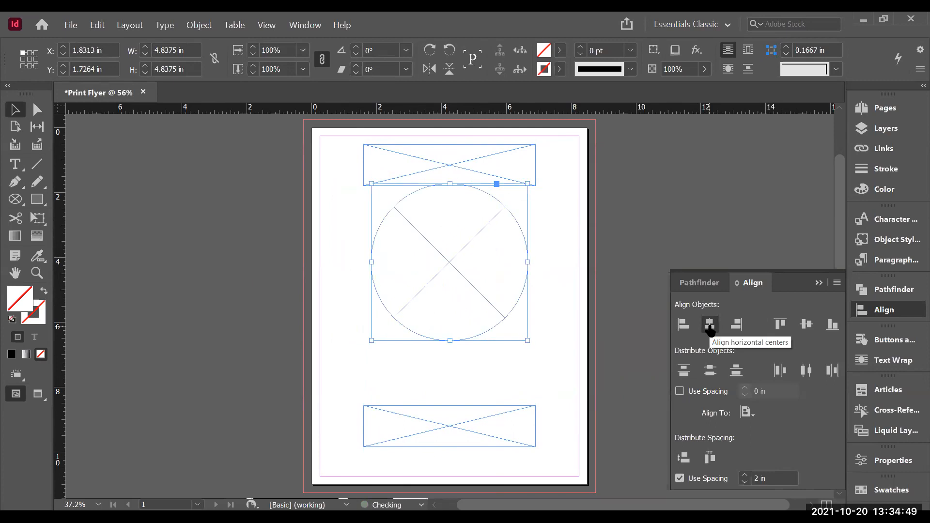
# Step: Align the circular frame's horizontal centre and nudge it to about Y 3.05 in between the rectangles
pyautogui.click(805, 325)
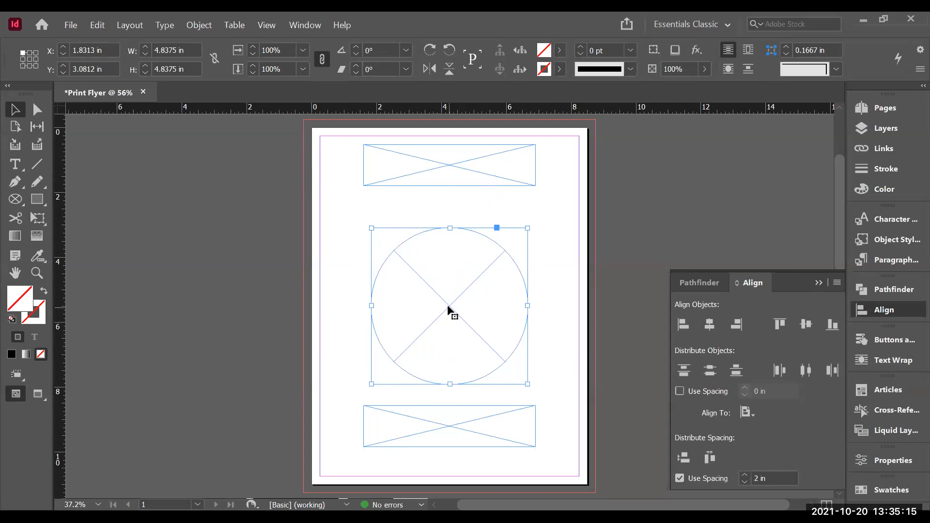
pyautogui.press('Up')
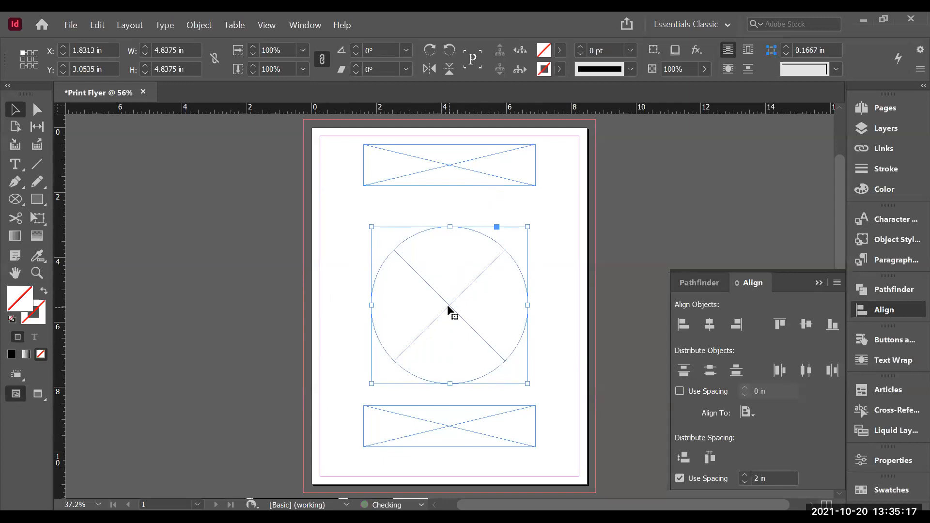
pyautogui.click(642, 271)
pyautogui.click(455, 428)
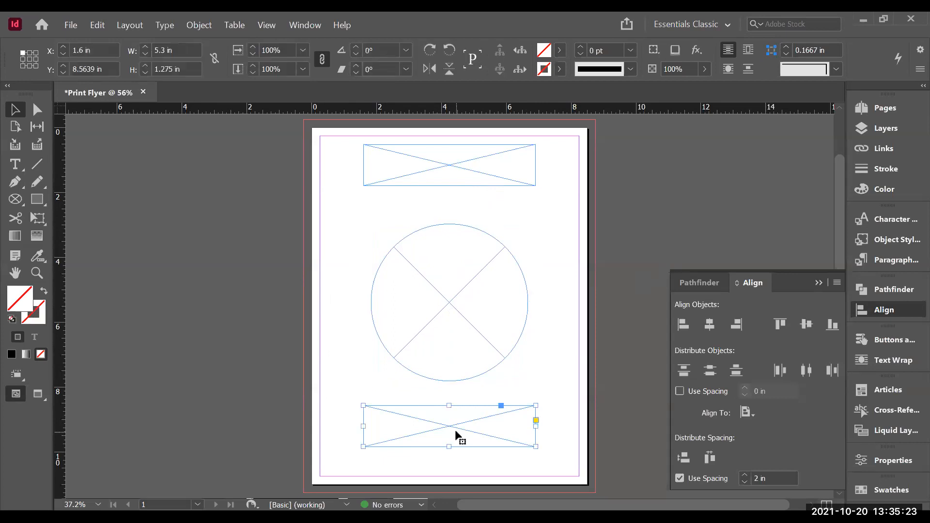
pyautogui.press('Delete')
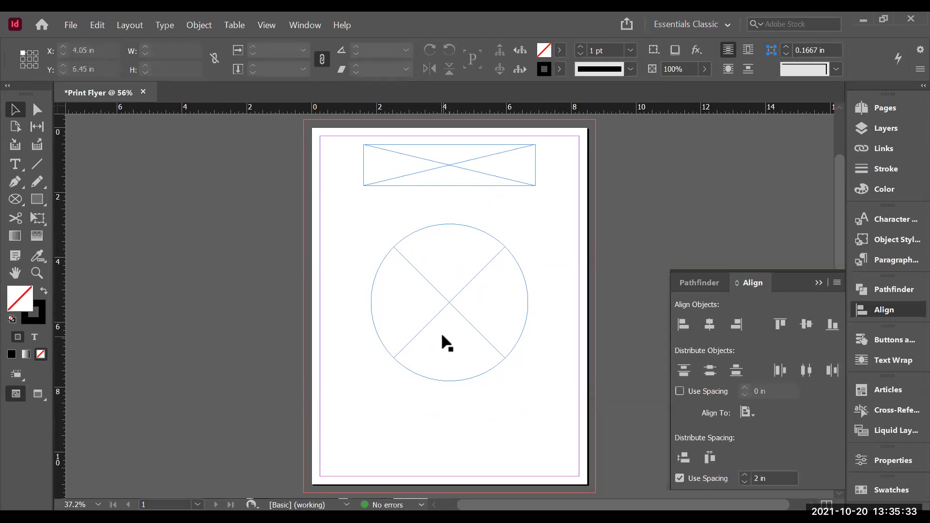
pyautogui.hotkey('ctrl', 'z')
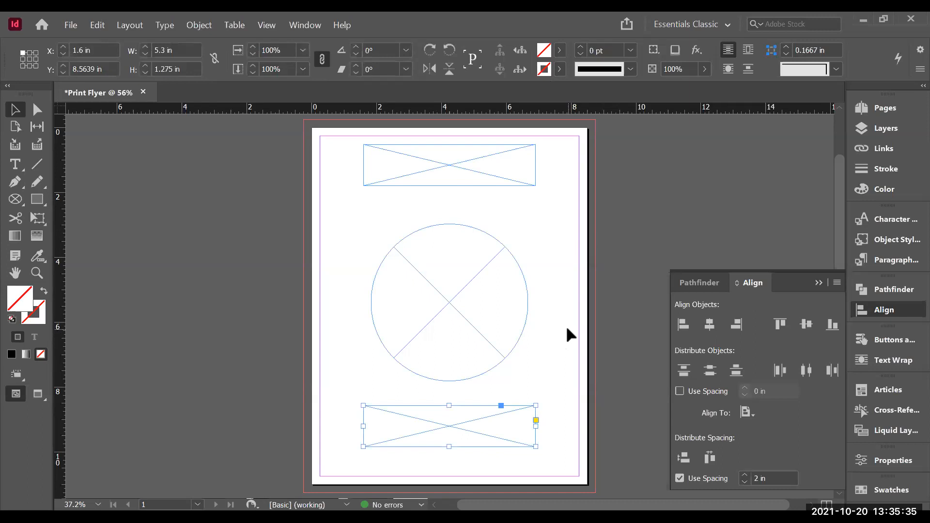
pyautogui.click(567, 328)
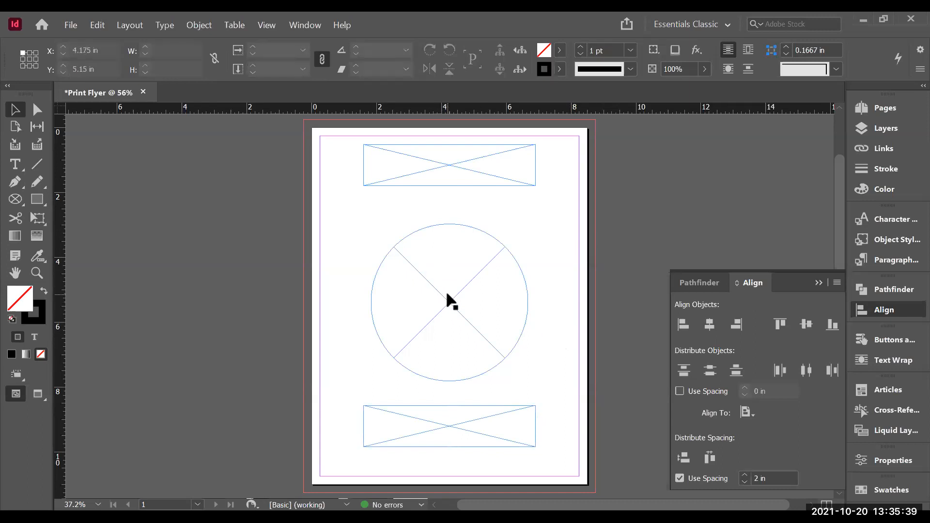
# Step: Close the Align panel and remove the Articles, Cross-References, Liquid Layout and Buttons panel groups from the dock
pyautogui.click(896, 312)
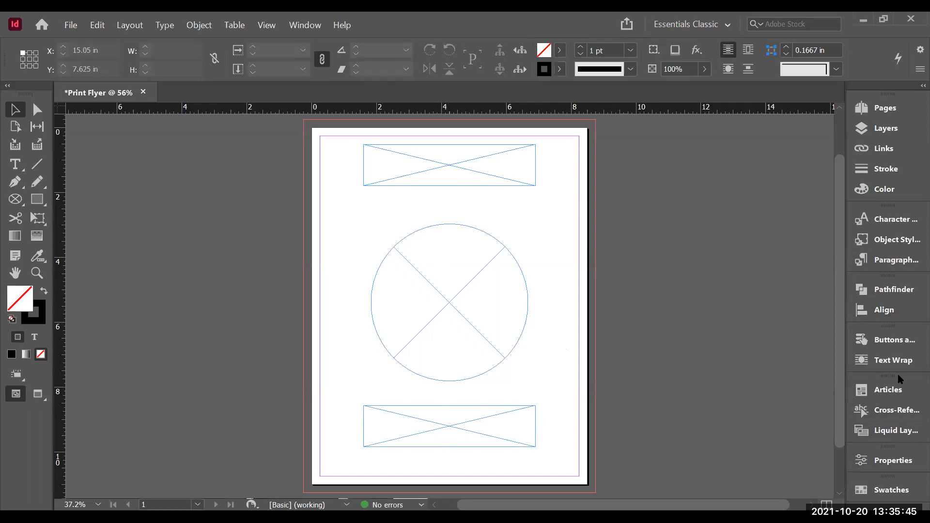
pyautogui.moveTo(888, 375); pyautogui.dragTo(780, 368)
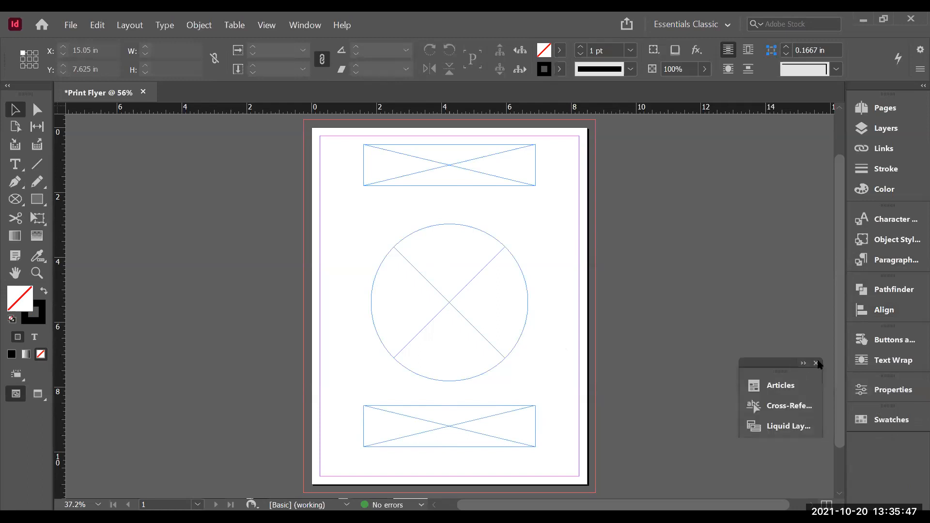
pyautogui.click(816, 362)
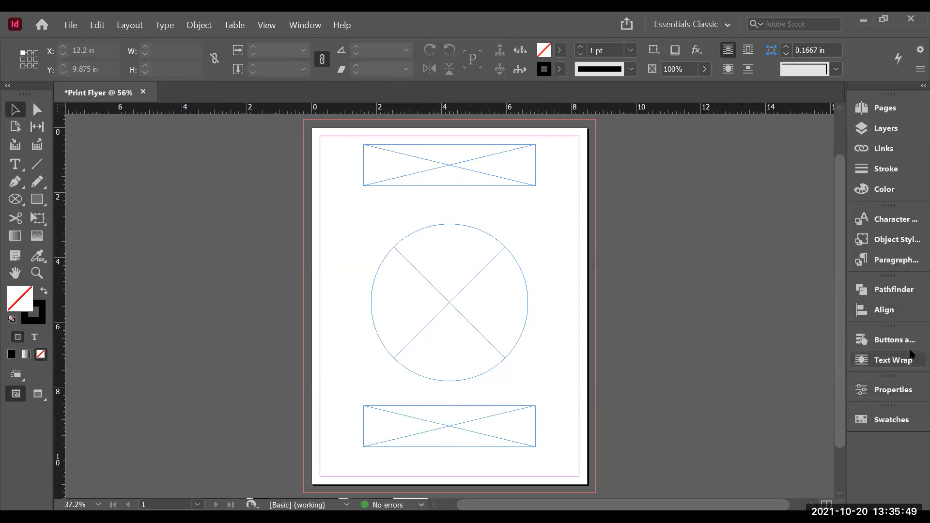
pyautogui.click(859, 341)
pyautogui.moveTo(858, 342); pyautogui.dragTo(709, 321)
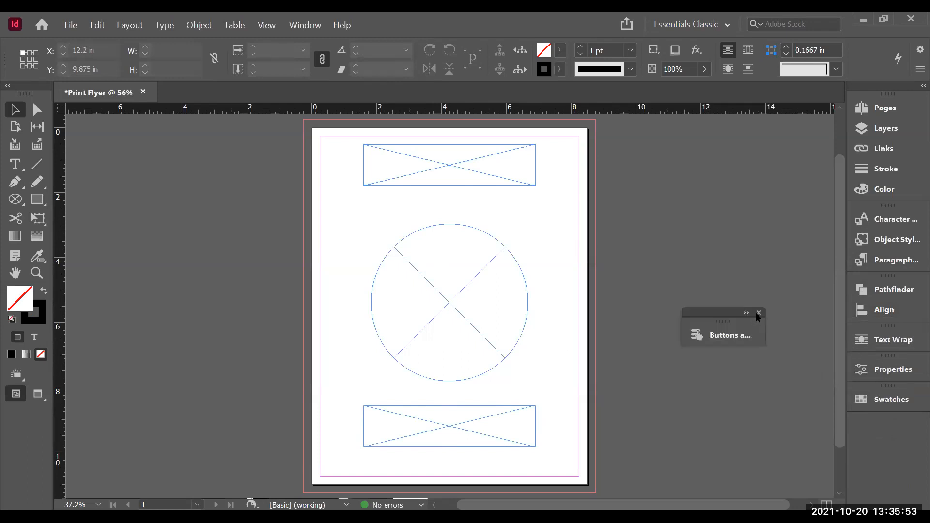
pyautogui.click(757, 311)
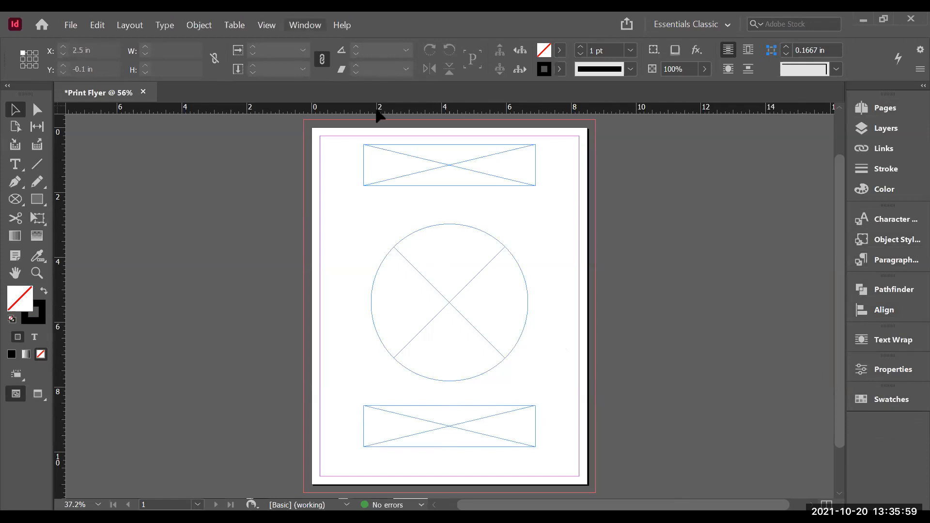
# Step: Open the Paragraph Styles panel through the Styles window list and collapse it back into the dock
pyautogui.click(305, 25)
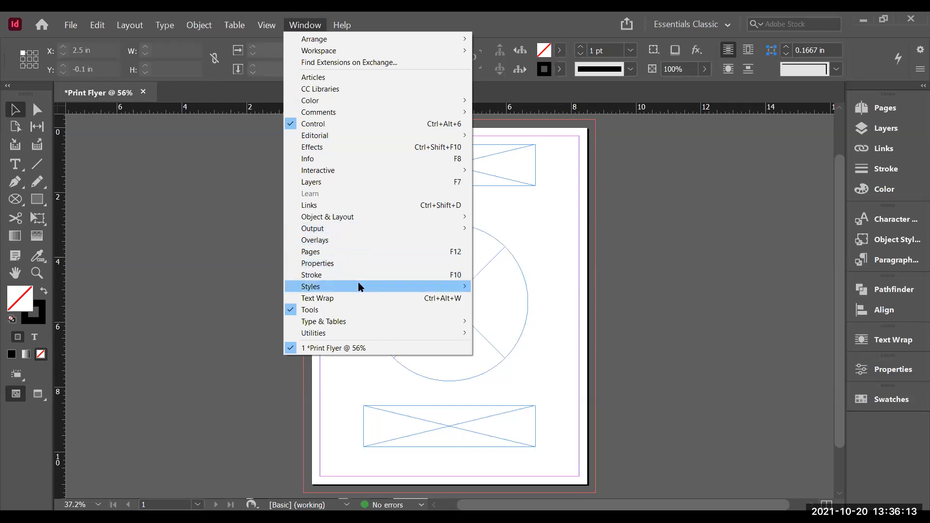
pyautogui.moveTo(360, 287)
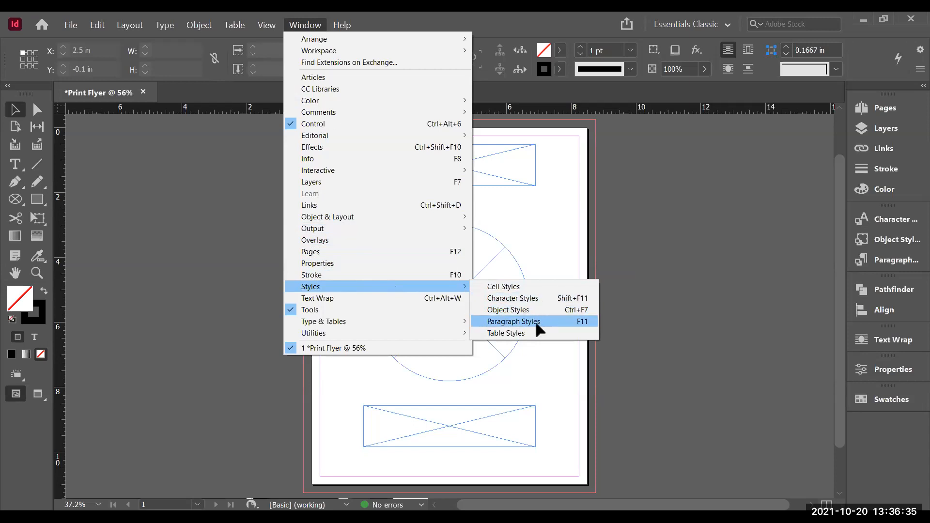
pyautogui.click(535, 320)
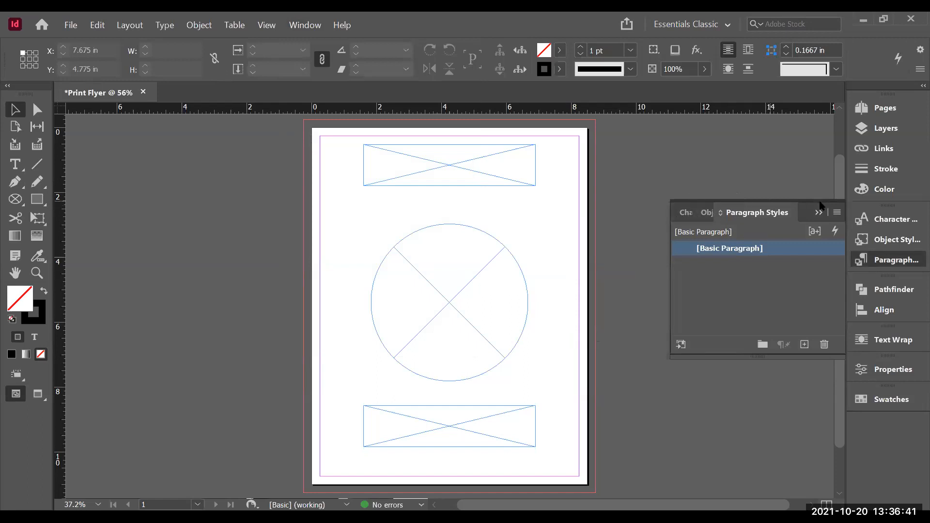
pyautogui.click(758, 211)
pyautogui.click(758, 210)
pyautogui.moveTo(758, 210); pyautogui.dragTo(807, 332)
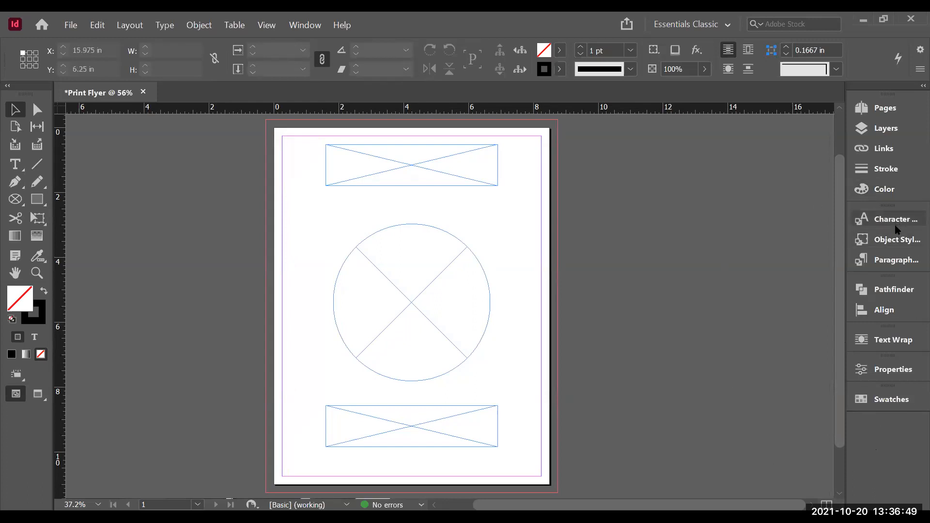
# Step: Open the Object, Paragraph and Character Styles panels in turn to examine them
pyautogui.click(894, 239)
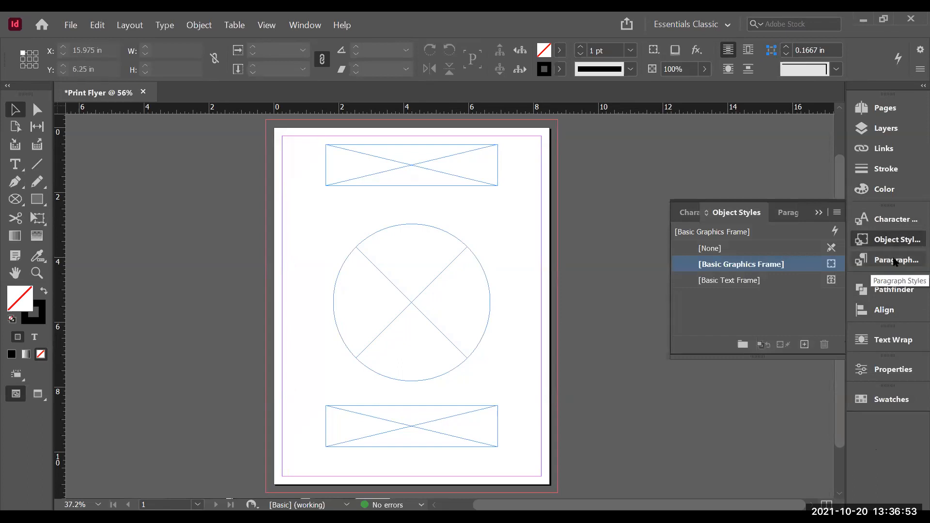
pyautogui.click(894, 261)
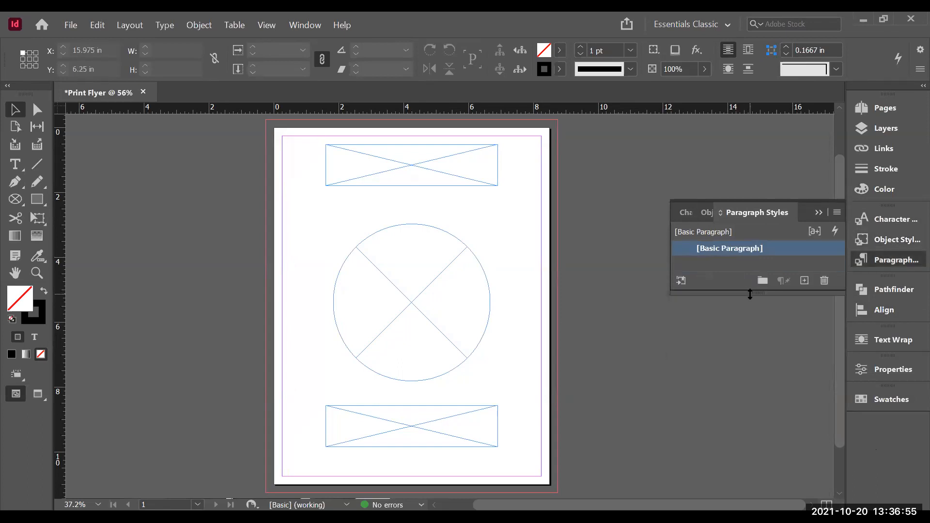
pyautogui.moveTo(750, 294); pyautogui.dragTo(745, 356)
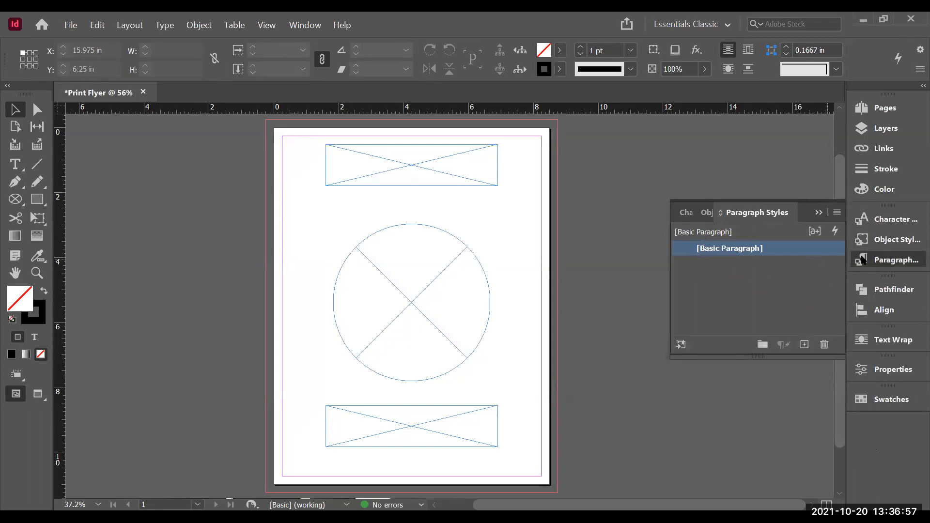
pyautogui.click(902, 220)
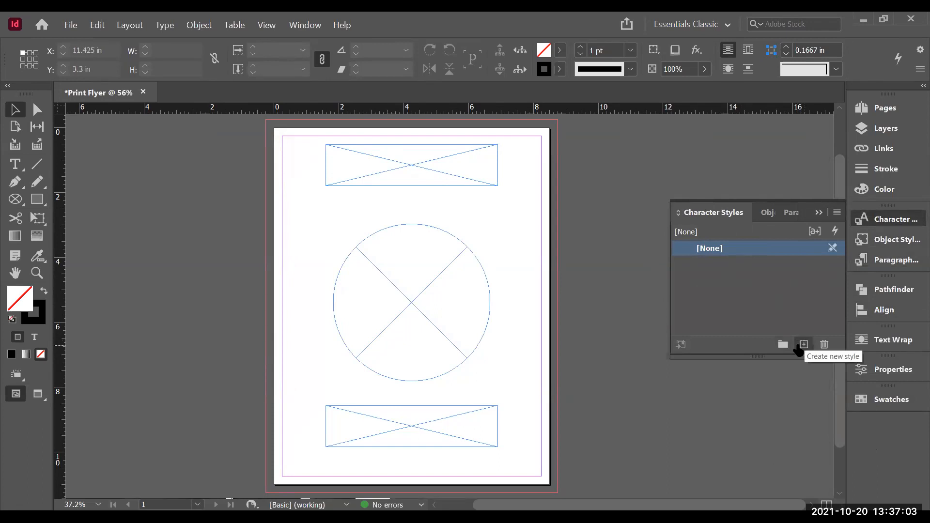
pyautogui.click(889, 220)
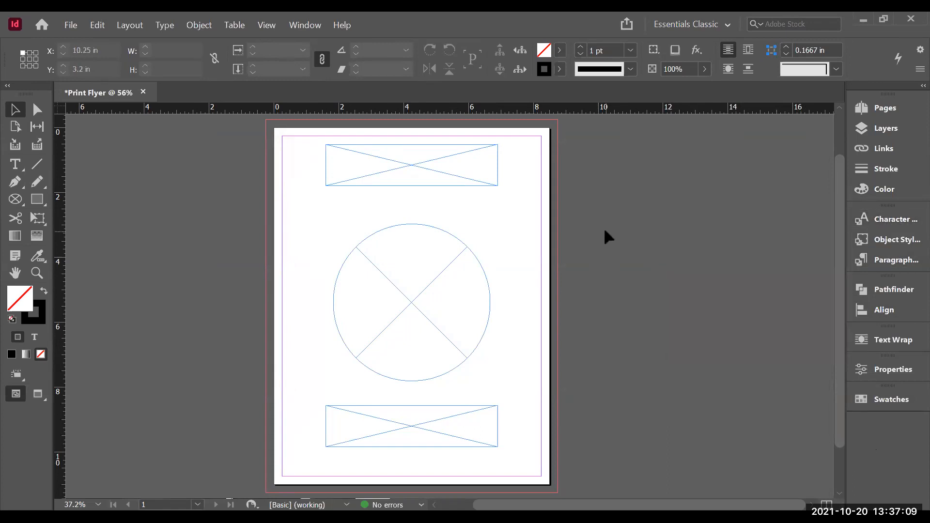
# Step: Place sew crafty logo final.png from the Flyer Images folder into the selected circular frame
pyautogui.click(416, 284)
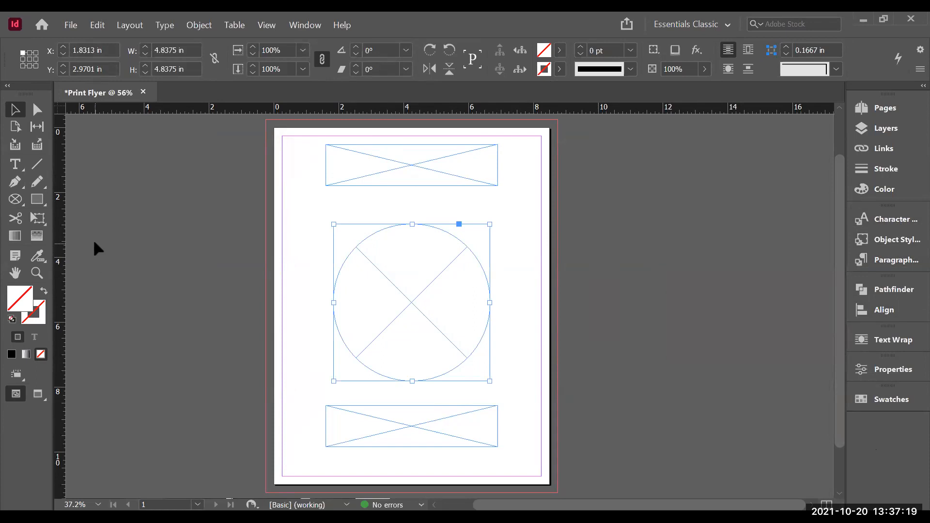
pyautogui.click(69, 27)
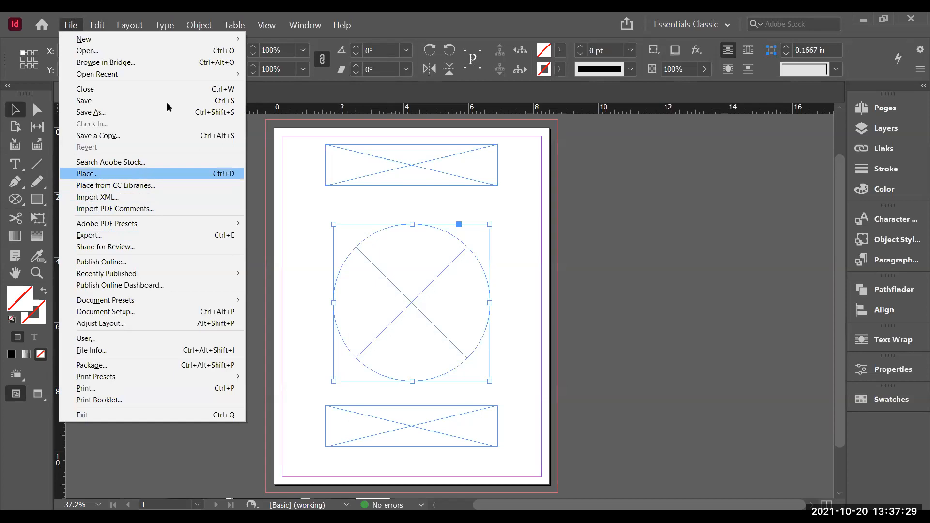
pyautogui.click(145, 174)
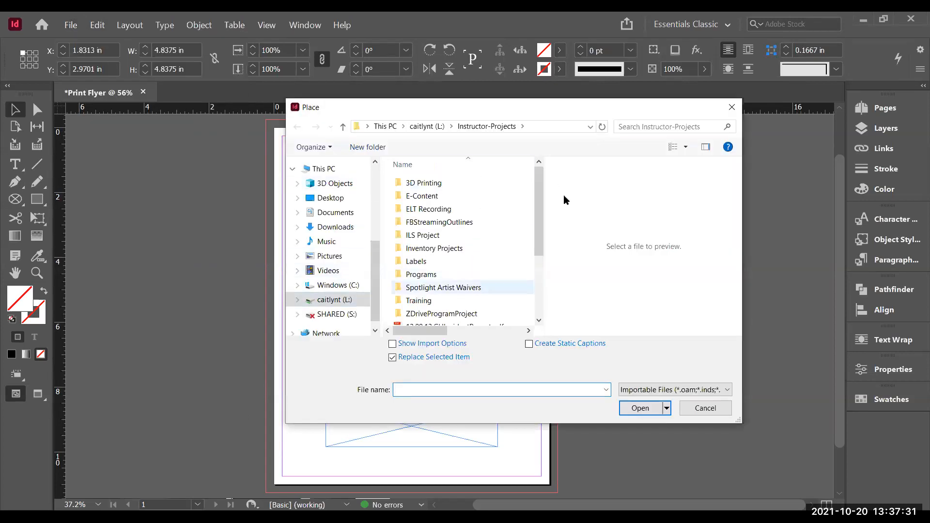
pyautogui.moveTo(540, 229); pyautogui.dragTo(537, 209)
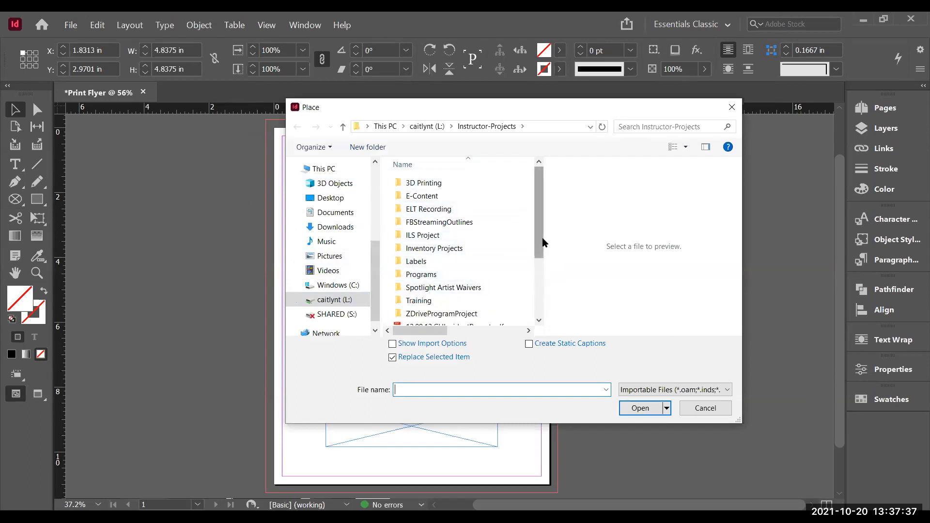
pyautogui.click(424, 127)
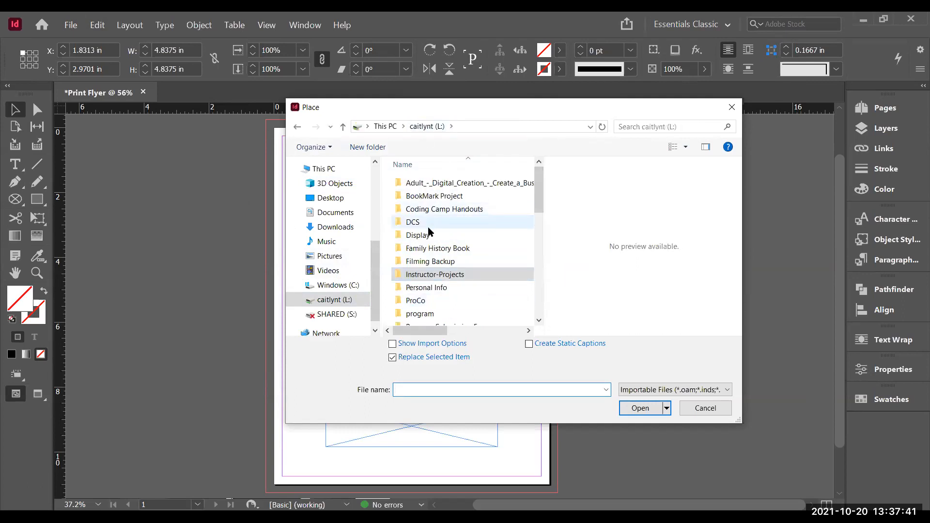
pyautogui.doubleClick(428, 227)
pyautogui.doubleClick(461, 222)
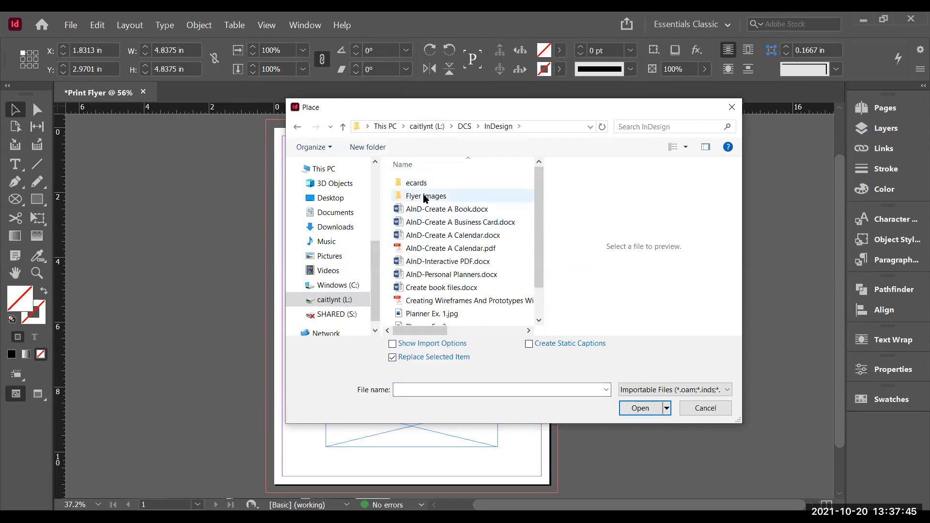
pyautogui.doubleClick(423, 195)
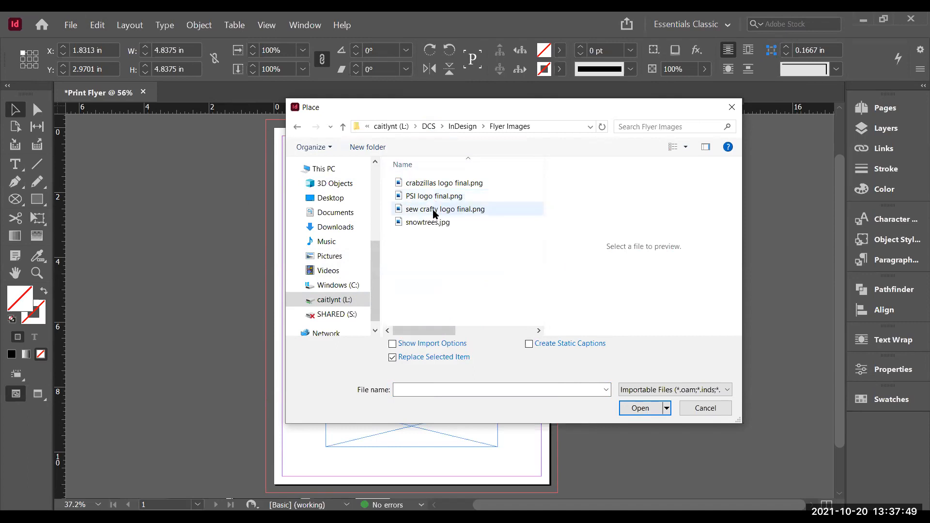
pyautogui.doubleClick(432, 210)
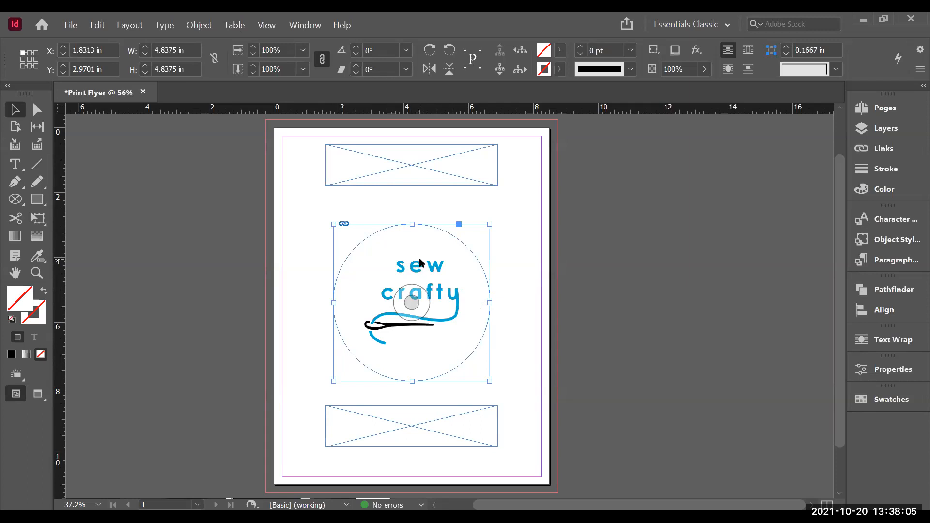
# Step: Fit the logo content proportionally inside the circular frame
pyautogui.rightClick(420, 262)
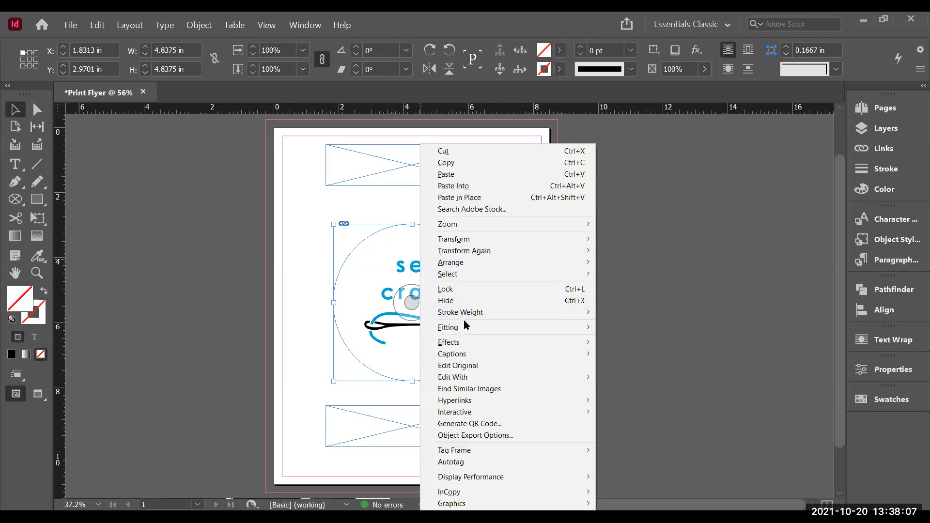
pyautogui.moveTo(468, 328)
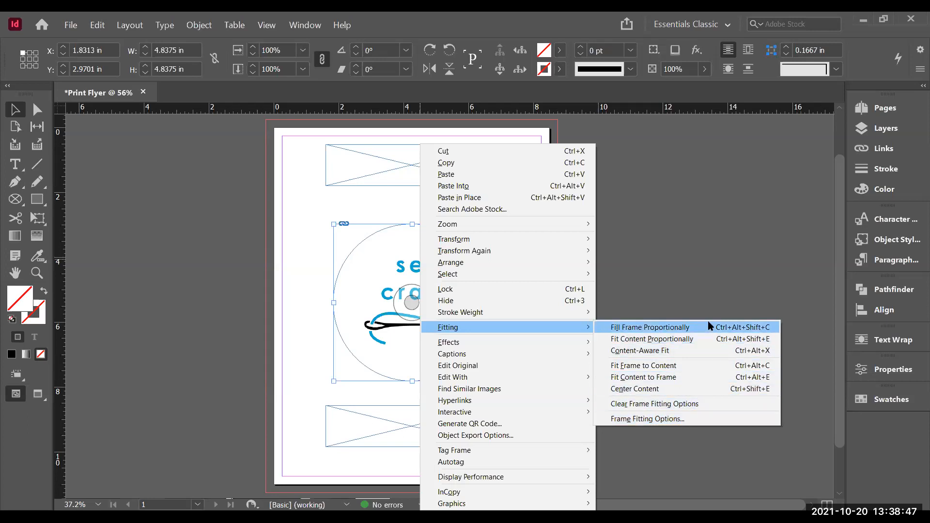
pyautogui.click(680, 342)
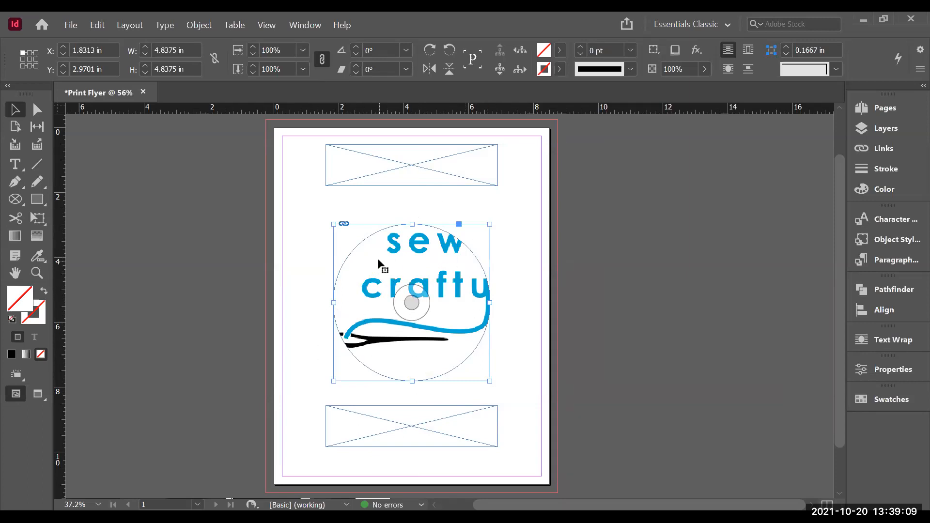
# Step: Fill the circular frame proportionally with the logo
pyautogui.rightClick(405, 270)
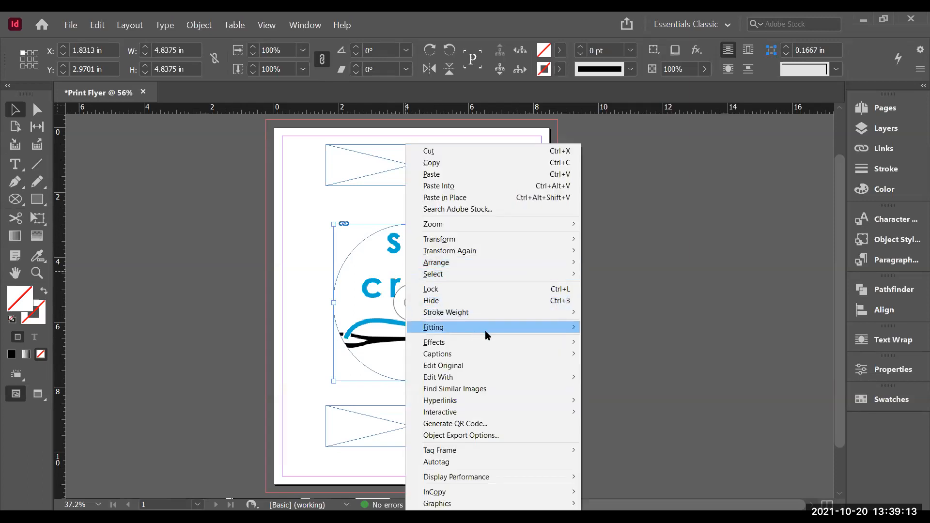
pyautogui.moveTo(483, 329)
pyautogui.click(634, 327)
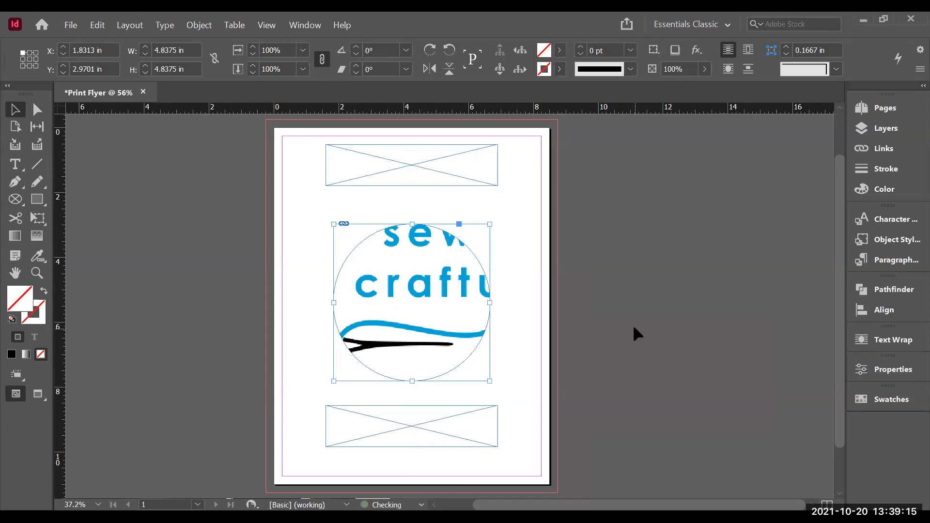
# Step: Fit the circular frame to its logo content
pyautogui.rightClick(417, 276)
pyautogui.moveTo(464, 327)
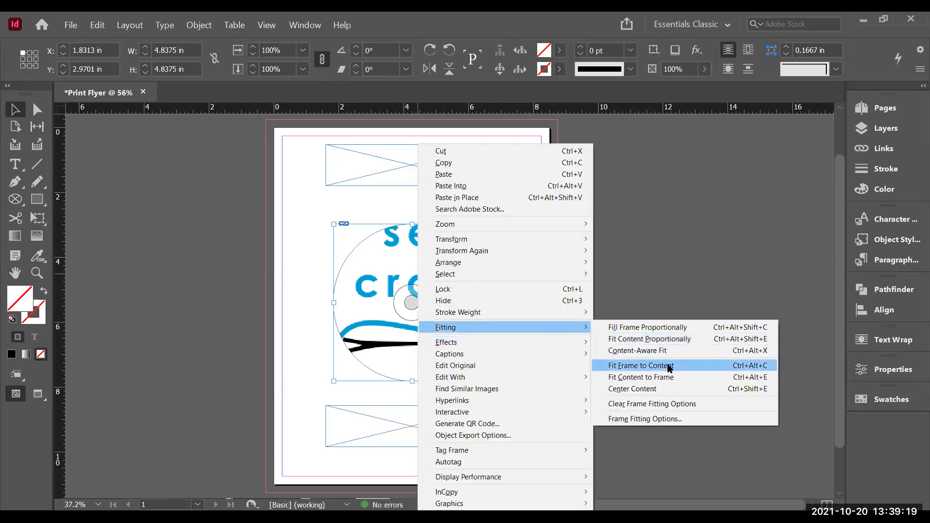
pyautogui.click(666, 366)
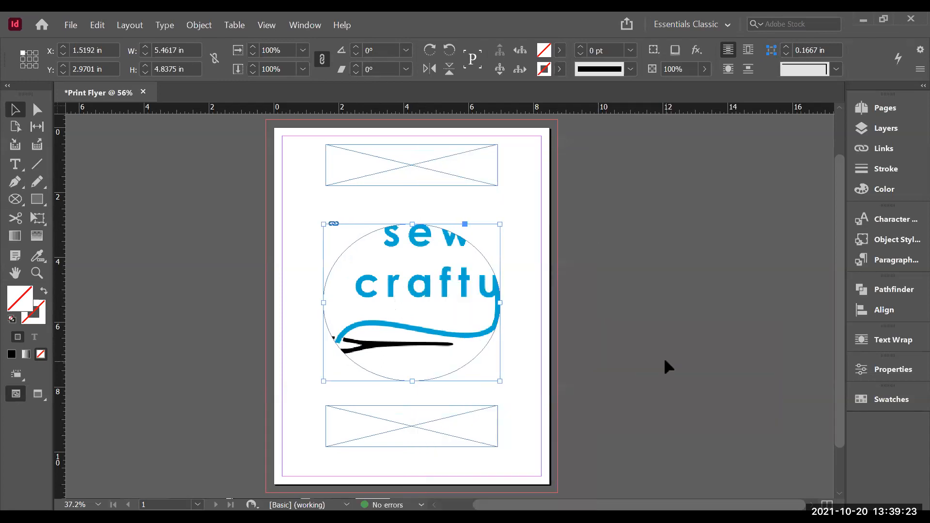
# Step: Fit the logo content to the circular frame
pyautogui.rightClick(398, 275)
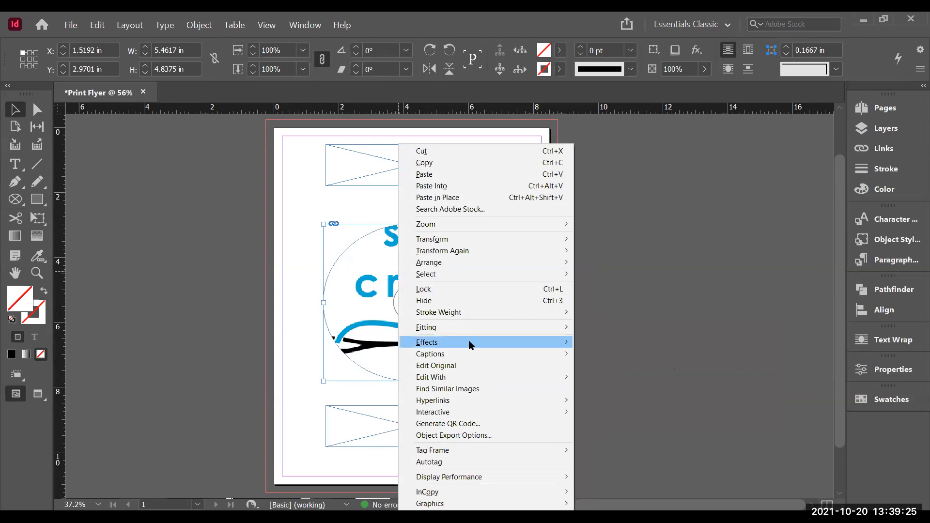
pyautogui.moveTo(481, 326)
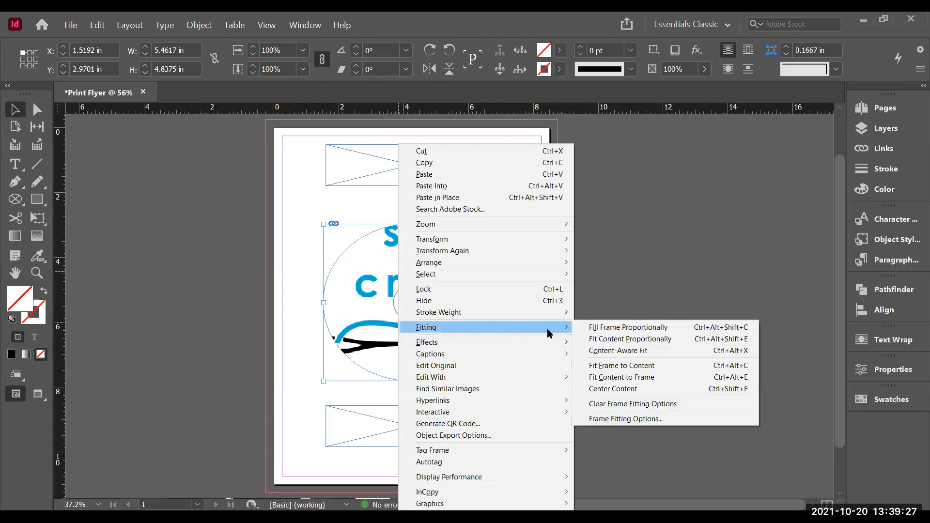
pyautogui.click(643, 378)
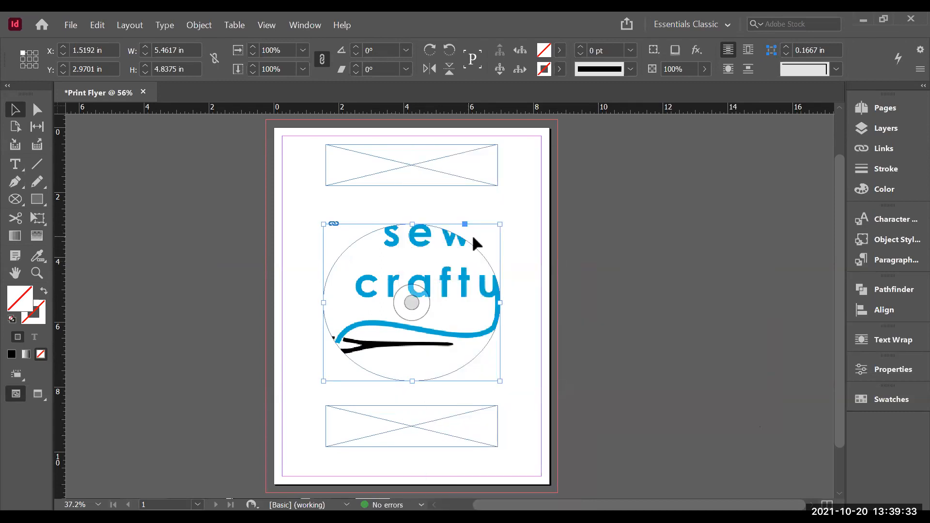
# Step: Refill the circular frame proportionally with the sew crafty logo
pyautogui.rightClick(382, 257)
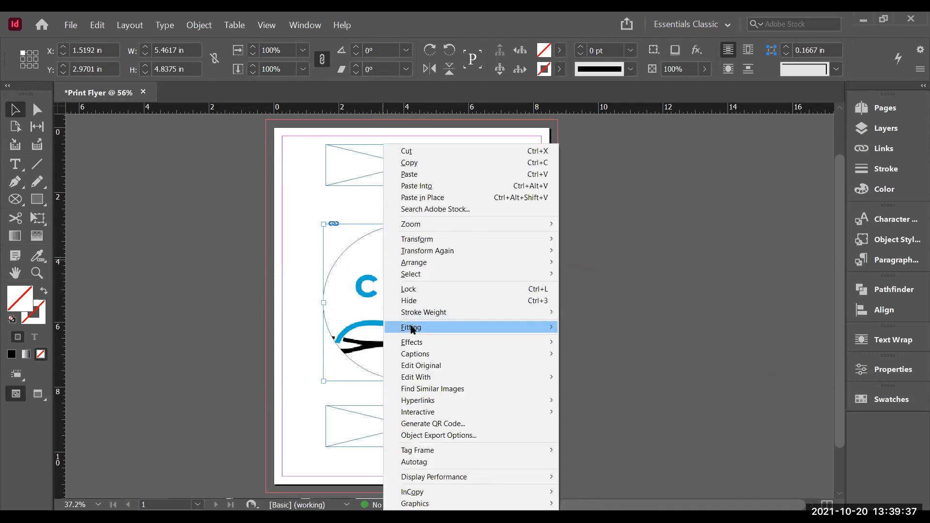
pyautogui.moveTo(413, 329)
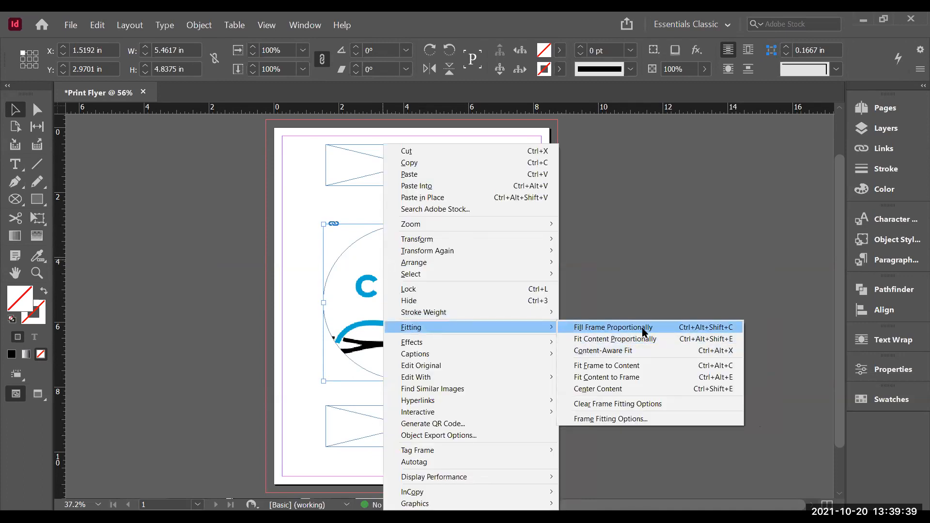
pyautogui.click(643, 332)
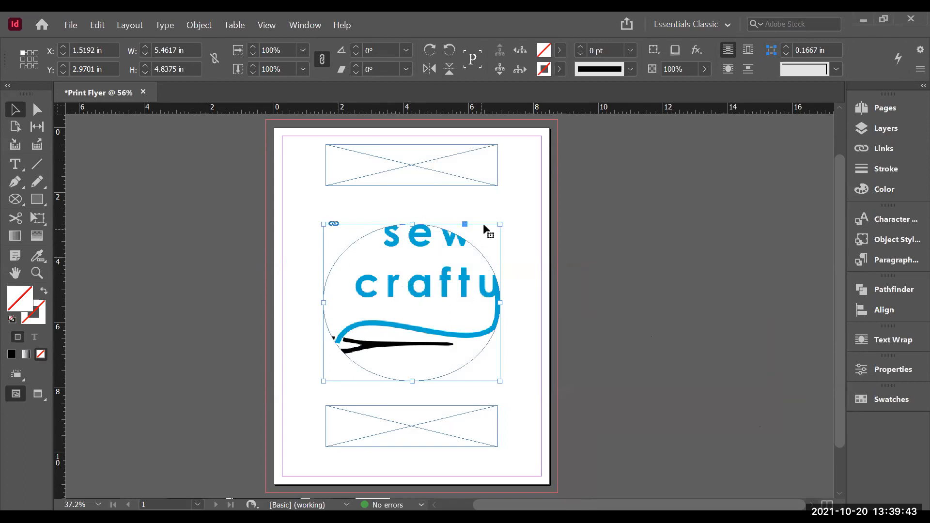
# Step: Enlarge the circular logo frame to about 7.13 in wide by 5.88 in high
pyautogui.moveTo(499, 223); pyautogui.dragTo(520, 208)
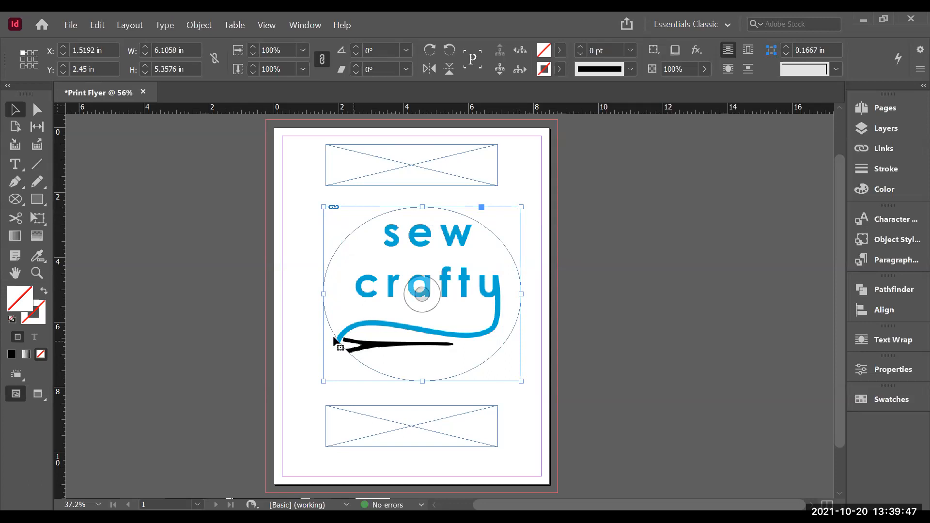
pyautogui.moveTo(323, 379); pyautogui.dragTo(290, 398)
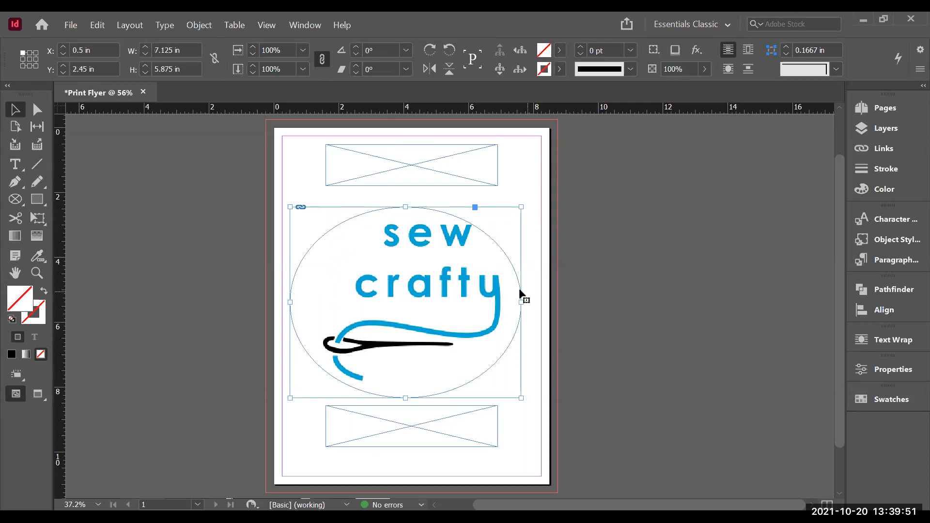
# Step: Center the logo within its frame and nudge the frame to about X 0.69 in, Y 2.56 in
pyautogui.rightClick(383, 252)
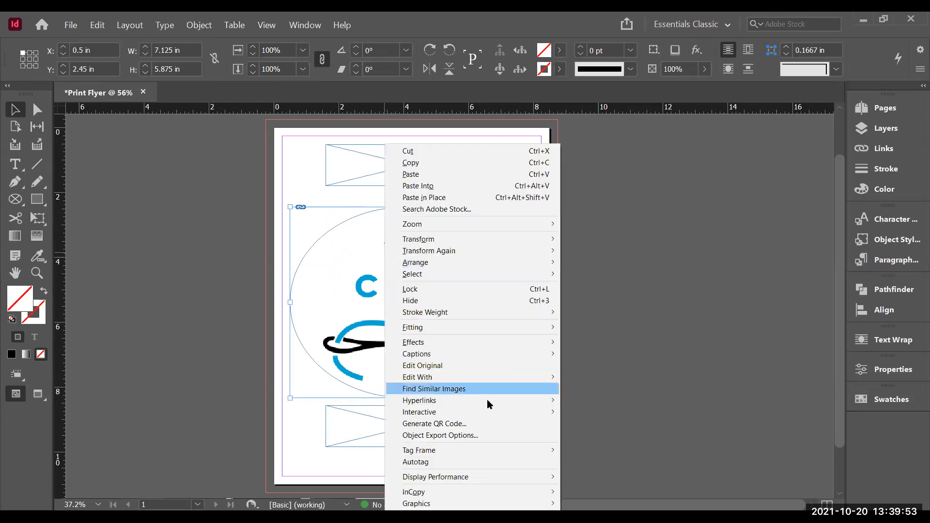
pyautogui.moveTo(468, 328)
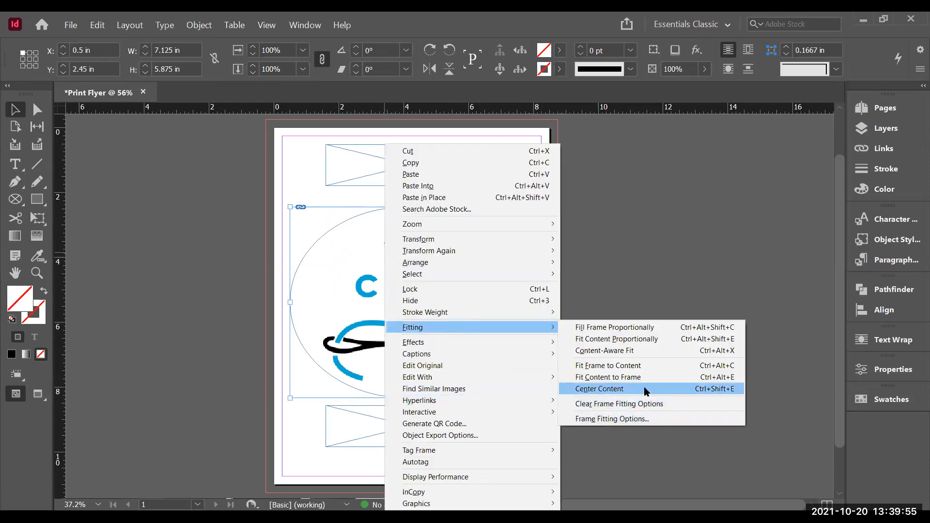
pyautogui.click(644, 387)
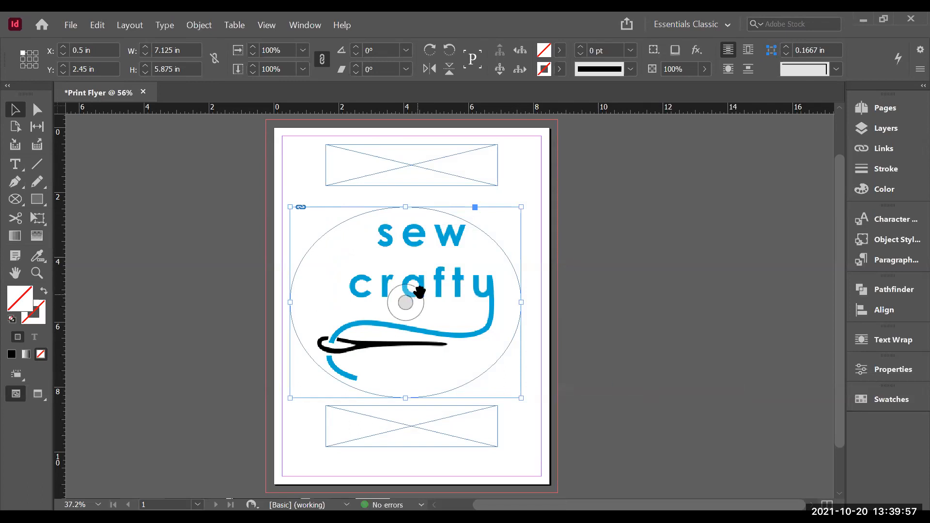
pyautogui.moveTo(414, 275)
pyautogui.mouseDown()
pyautogui.moveTo(466, 283)
pyautogui.moveTo(422, 277)
pyautogui.mouseUp()
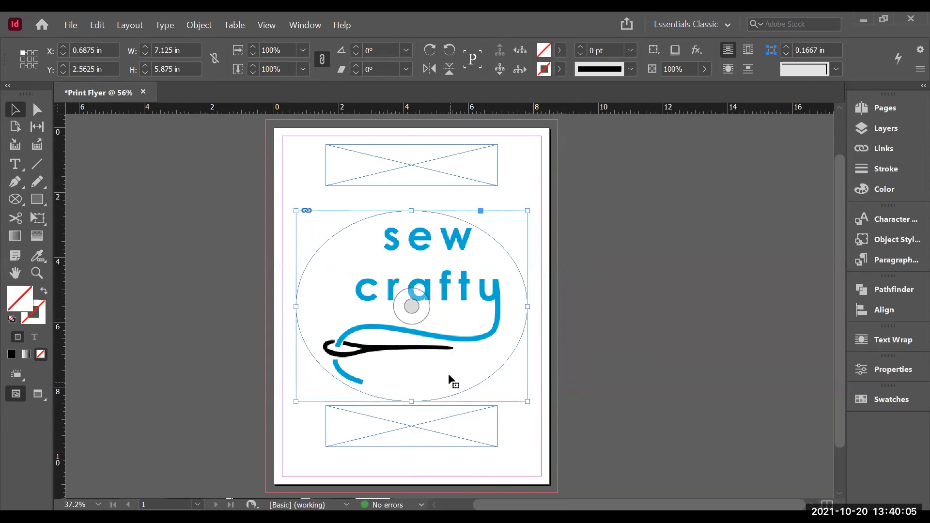
# Step: Set the logo frame's display performance to High Quality Display
pyautogui.rightClick(440, 254)
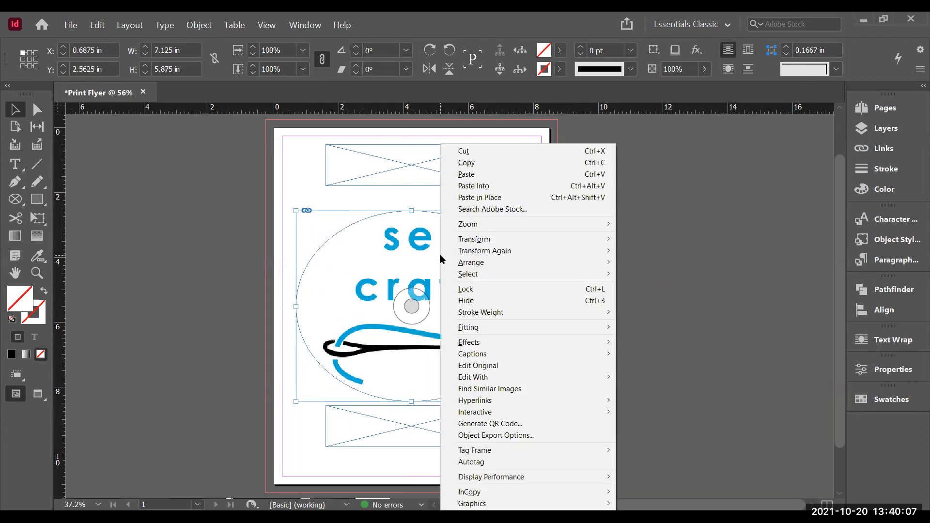
pyautogui.click(388, 254)
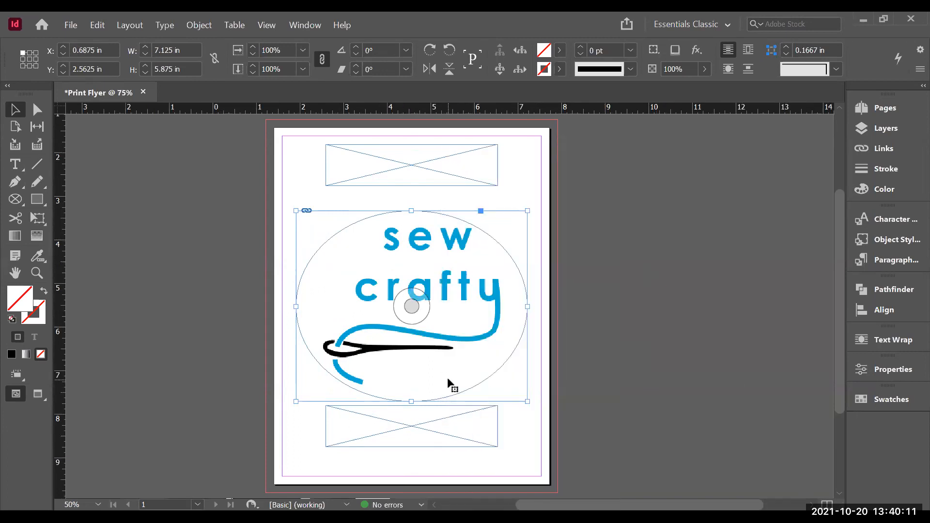
pyautogui.hotkey('ctrl', '1')
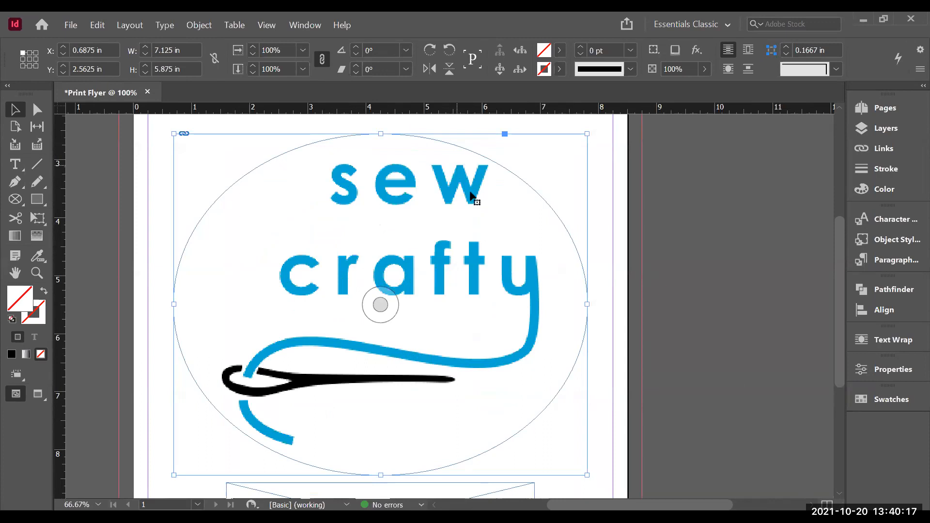
pyautogui.rightClick(456, 248)
pyautogui.moveTo(624, 485)
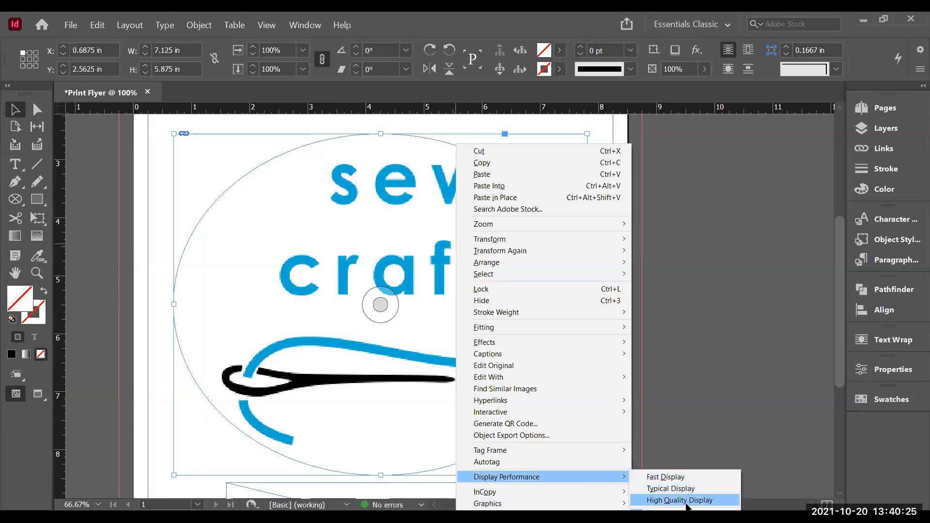
pyautogui.click(686, 502)
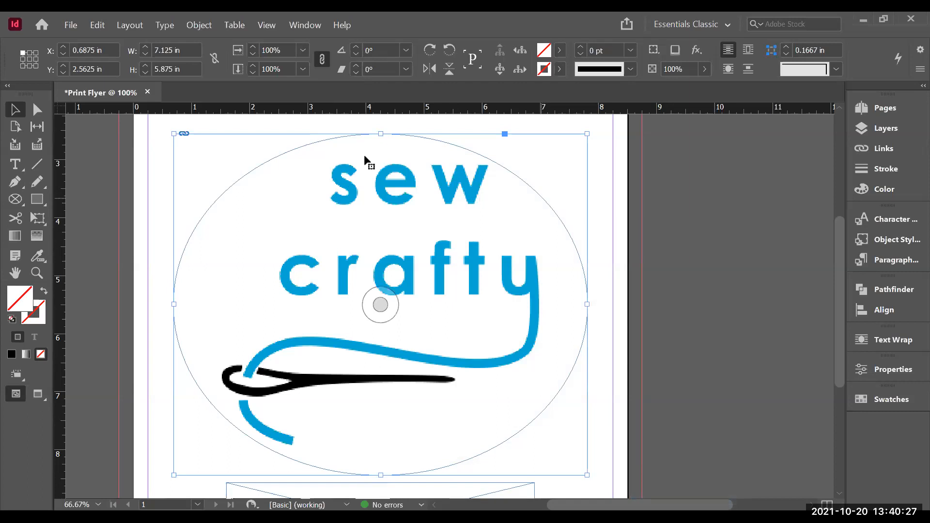
# Step: Draw a rectangle frame on the pasteboard right of the page, about 5.74 in by 2.08 in
pyautogui.click(596, 202)
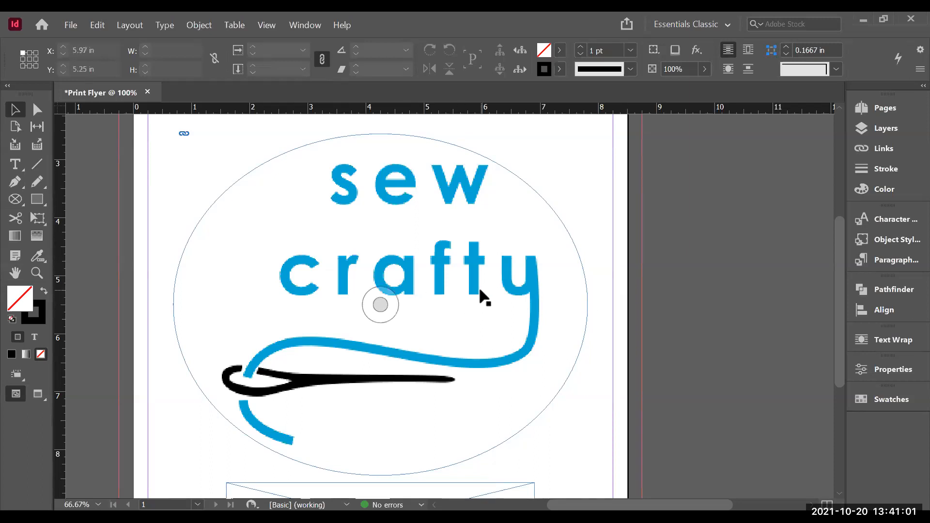
pyautogui.moveTo(839, 260); pyautogui.dragTo(826, 199)
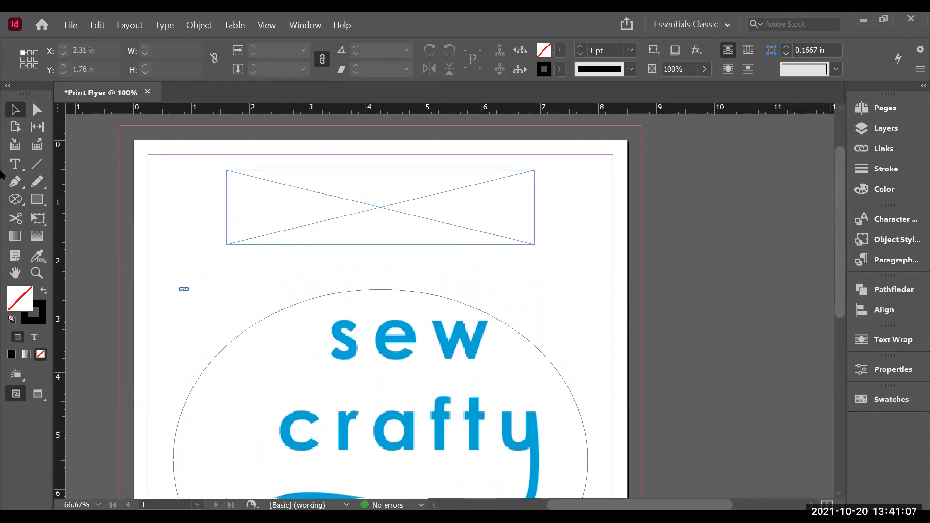
pyautogui.click(14, 204)
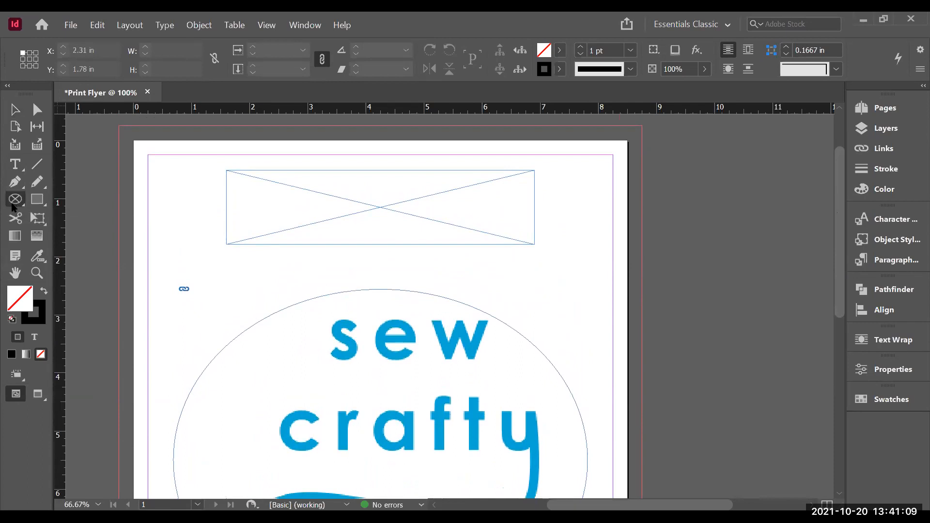
pyautogui.moveTo(13, 207); pyautogui.dragTo(62, 218)
pyautogui.moveTo(676, 185); pyautogui.dragTo(865, 310)
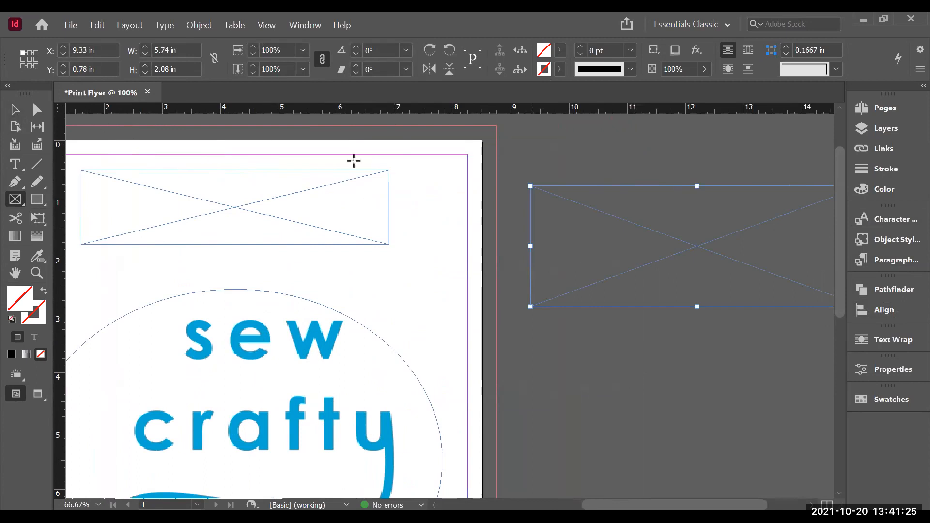
# Step: Place crabzillas logo final.png from the Flyer Images folder into the new pasteboard frame
pyautogui.press('v')
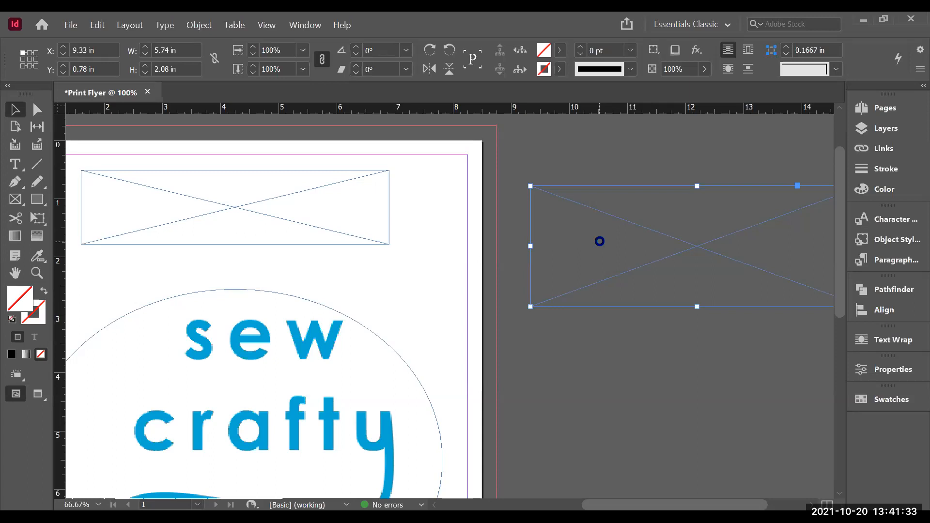
pyautogui.hotkey('ctrl', 'd')
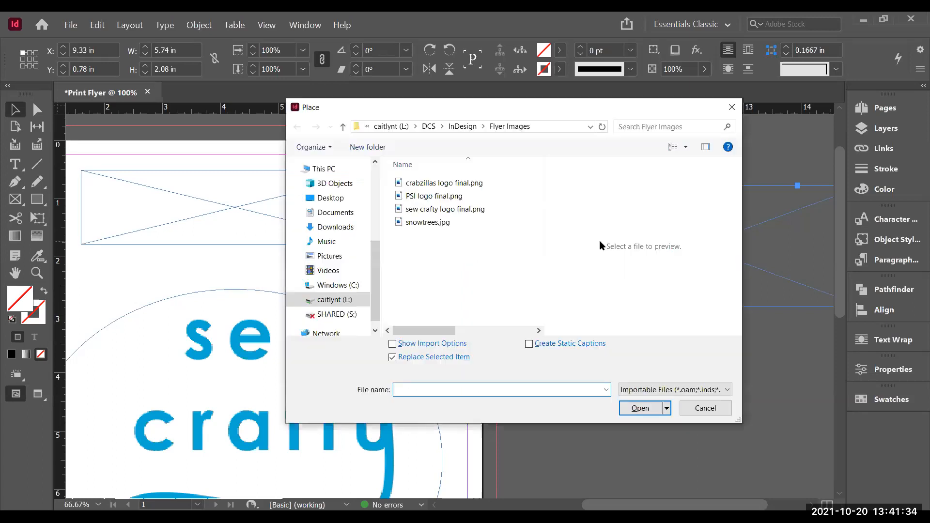
pyautogui.click(423, 188)
pyautogui.click(634, 415)
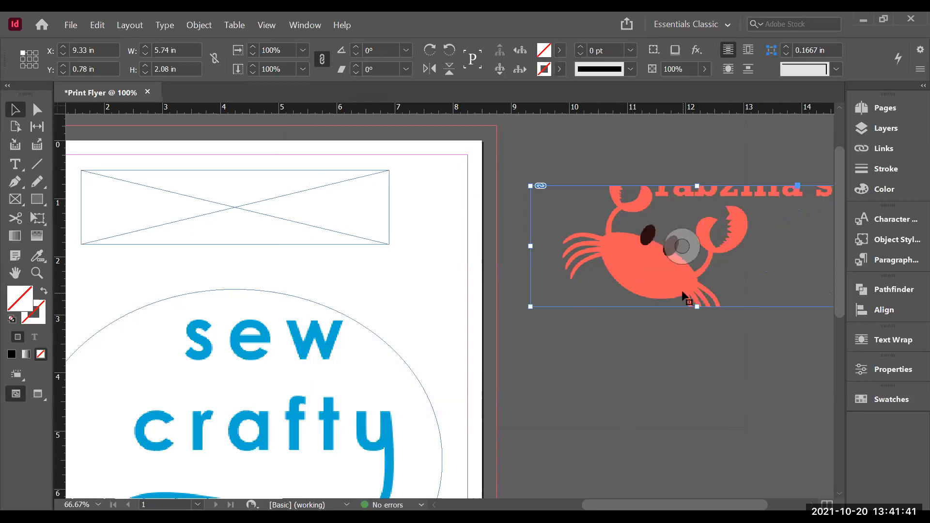
# Step: Load PSI logo final.png from the Flyer Images folder for placement
pyautogui.click(594, 323)
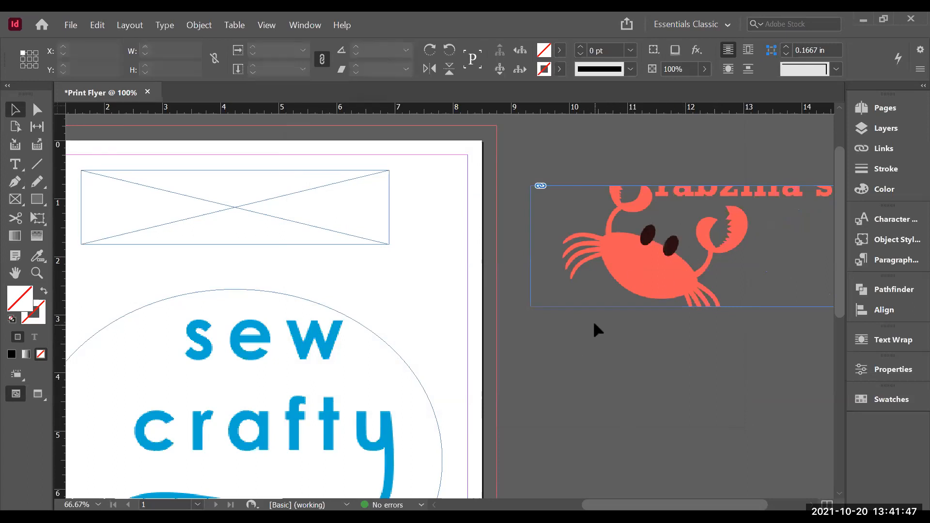
pyautogui.click(67, 27)
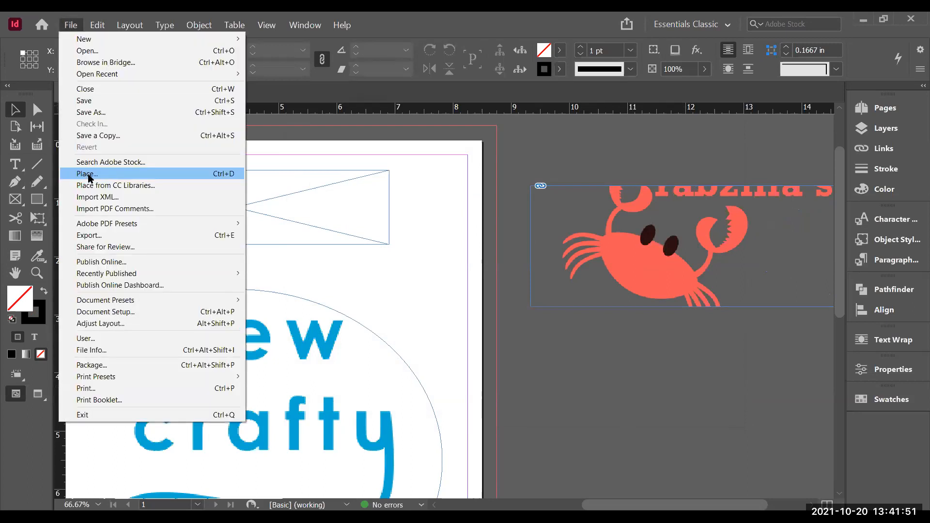
pyautogui.click(88, 176)
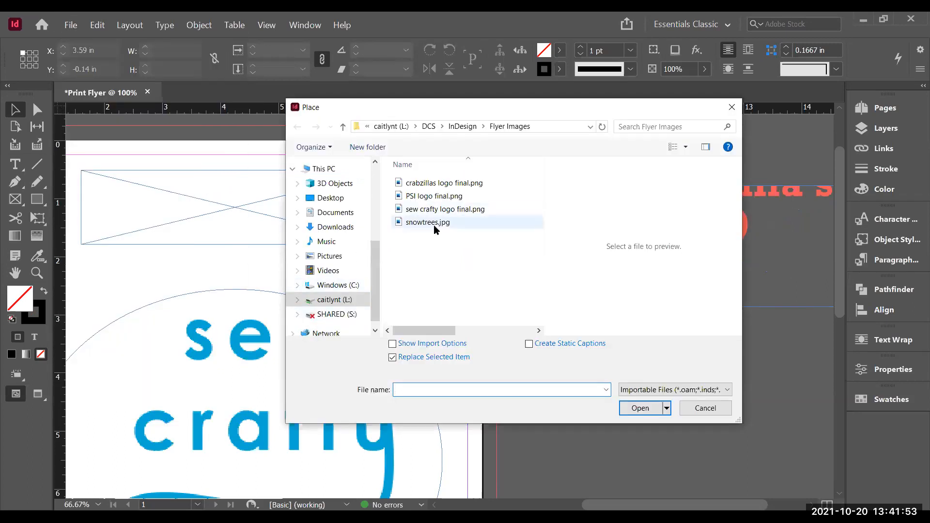
pyautogui.click(418, 196)
pyautogui.doubleClick(417, 196)
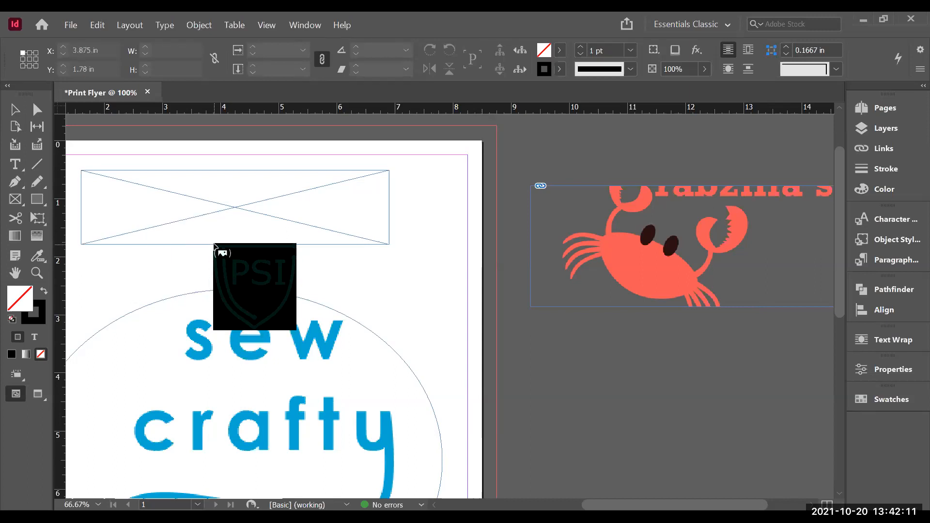
# Step: Place the PSI logo into the top placeholder frame, then undo that placement
pyautogui.click(172, 227)
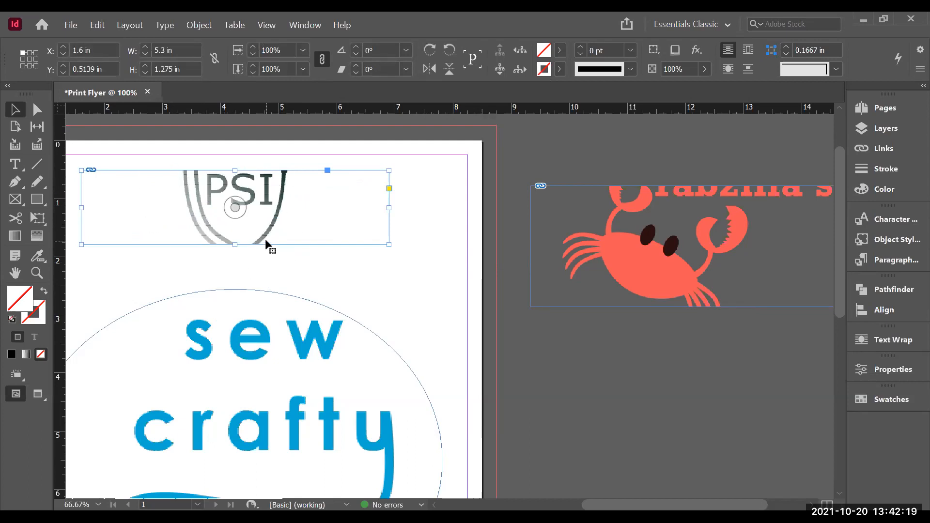
pyautogui.hotkey('ctrl', 'z')
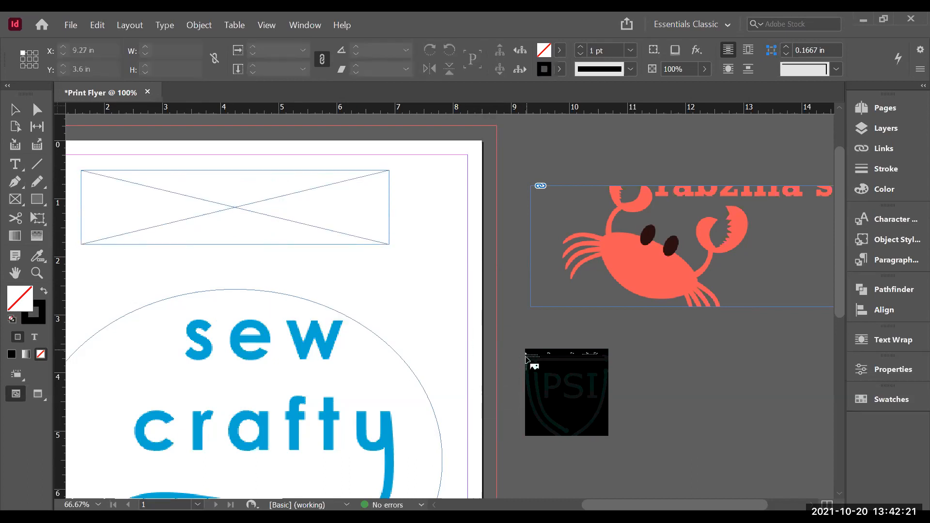
# Step: Place the PSI logo on the pasteboard below the crab logo and open the Links panel
pyautogui.click(526, 349)
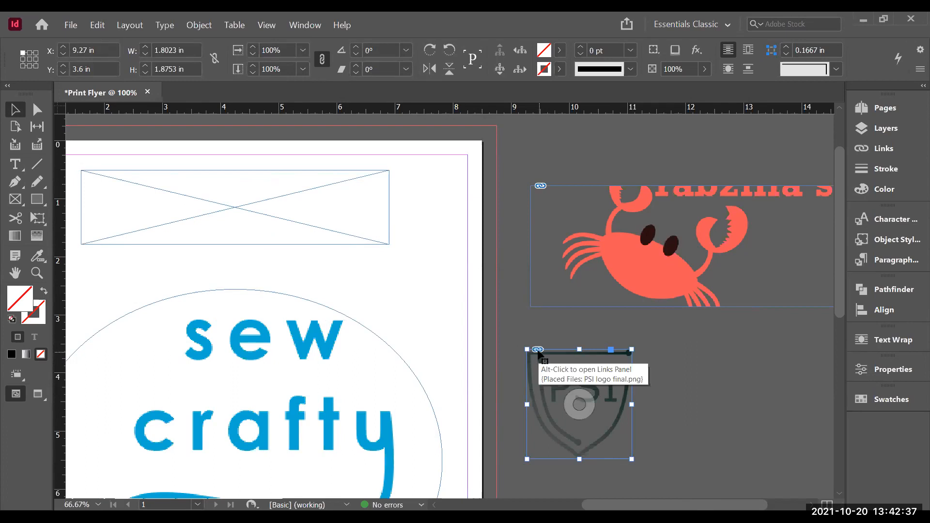
pyautogui.click(884, 148)
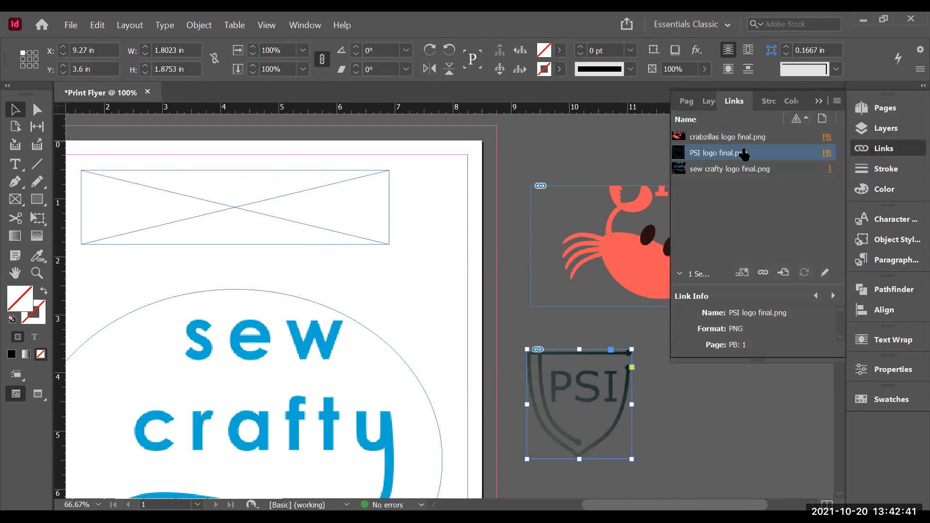
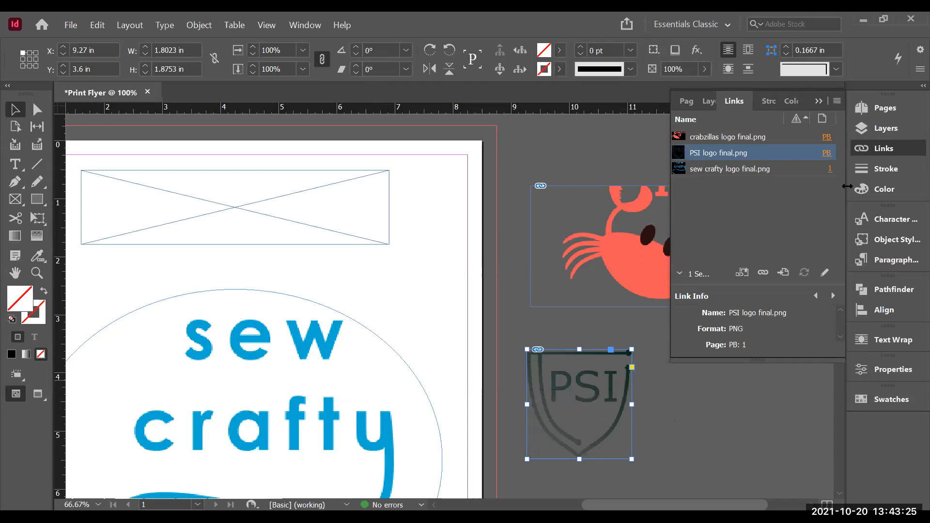
pyautogui.click(892, 151)
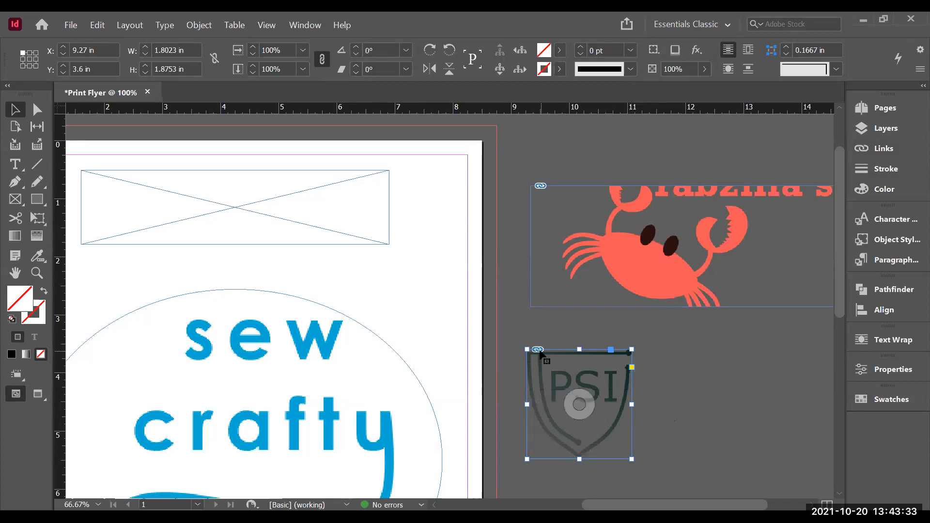
pyautogui.click(71, 29)
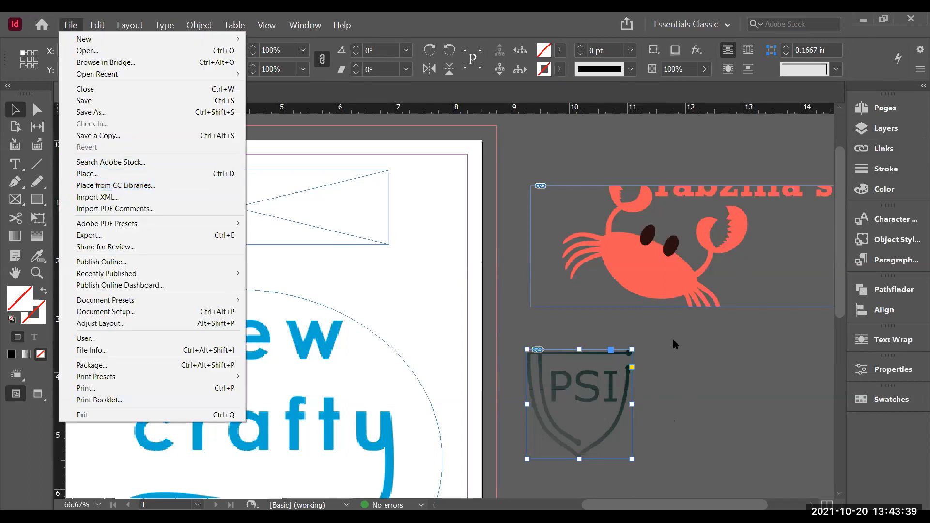
pyautogui.click(674, 420)
pyautogui.moveTo(843, 268); pyautogui.dragTo(842, 314)
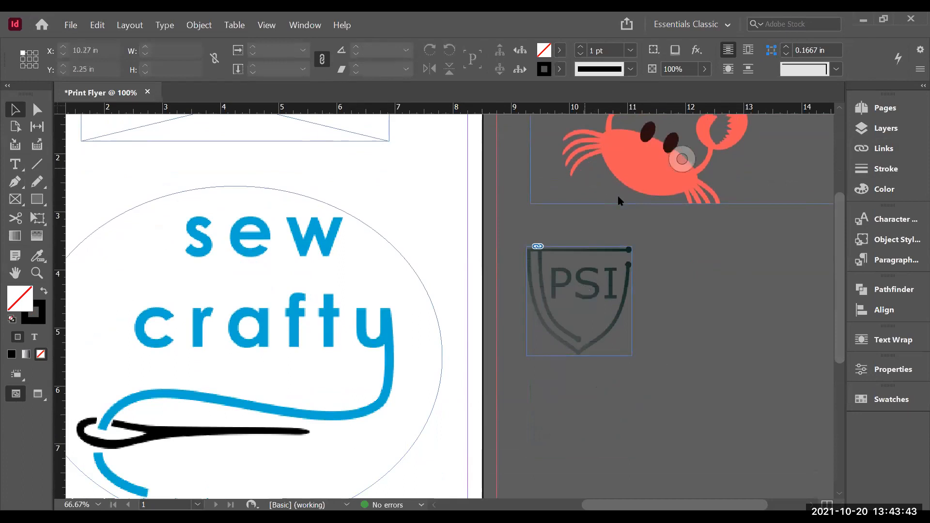
# Step: Fit the crab logo's content proportionally within its pasteboard frame
pyautogui.rightClick(583, 169)
pyautogui.click(603, 162)
pyautogui.rightClick(672, 222)
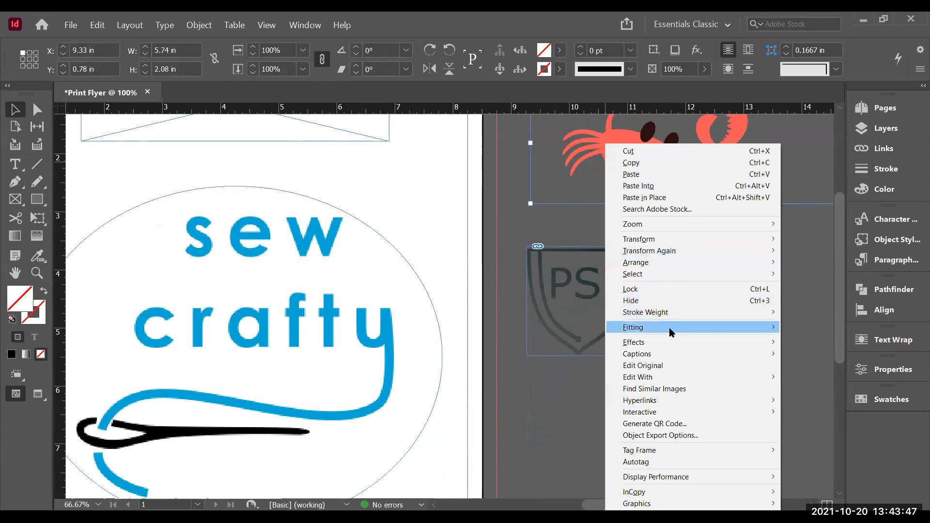
pyautogui.moveTo(671, 332)
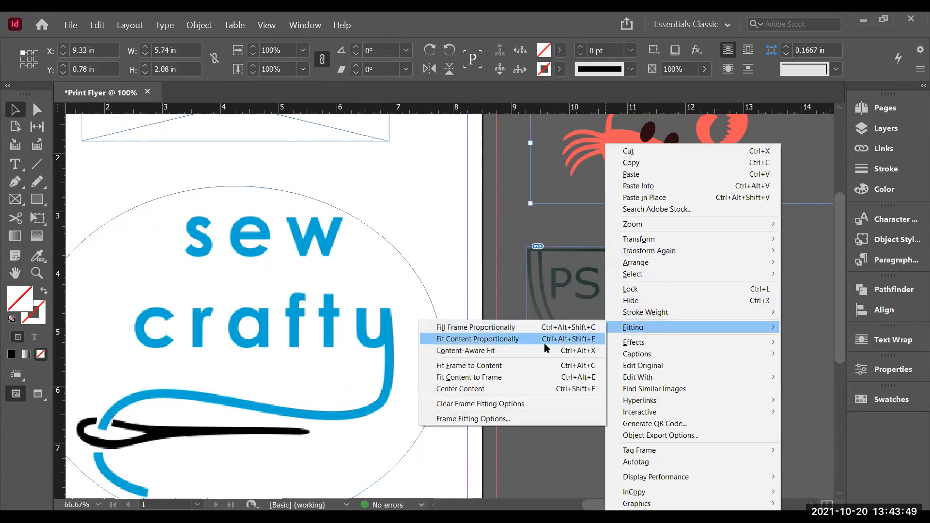
pyautogui.click(524, 338)
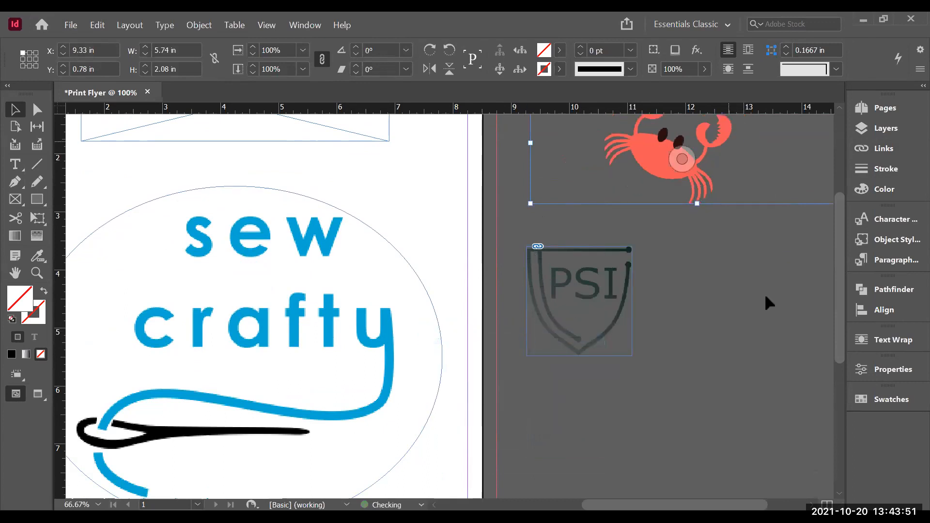
# Step: Fit the crab logo's frame to its content and reposition it on the pasteboard above the PSI logo
pyautogui.moveTo(838, 233); pyautogui.dragTo(840, 189)
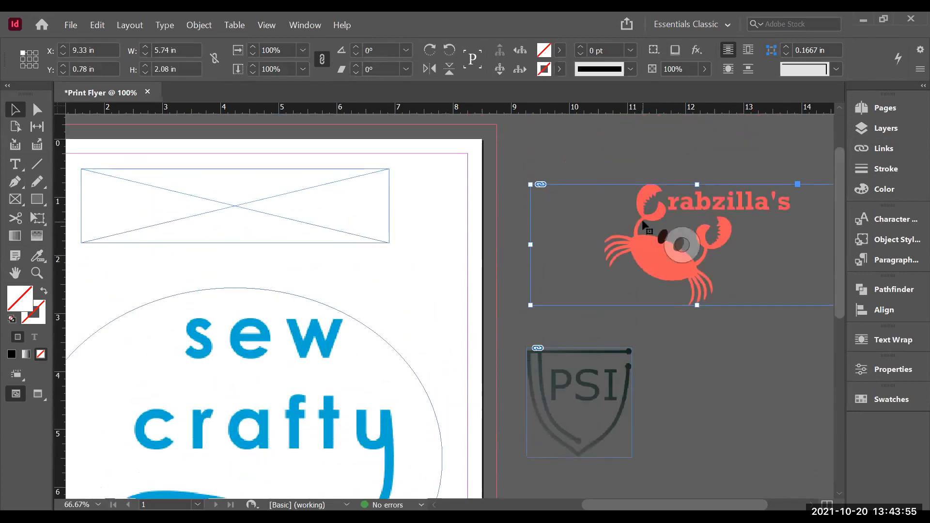
pyautogui.moveTo(633, 217); pyautogui.dragTo(515, 191)
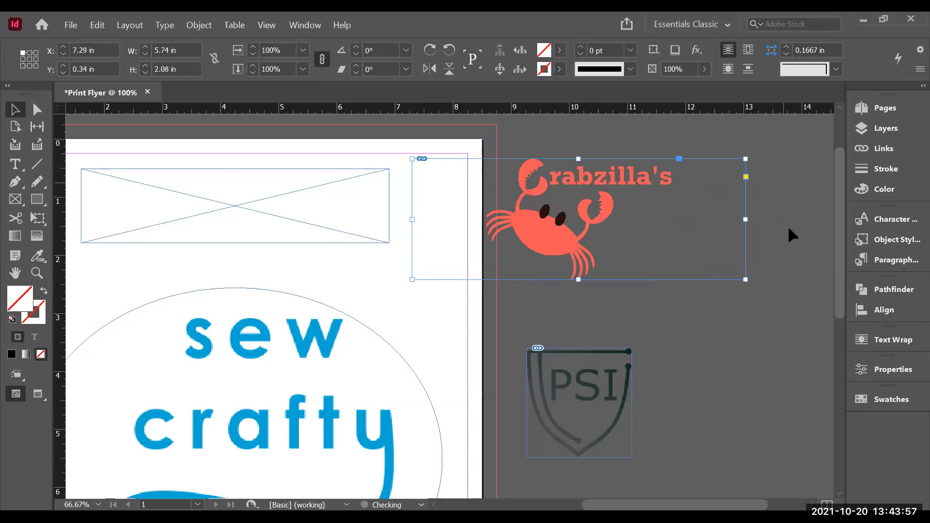
pyautogui.rightClick(676, 214)
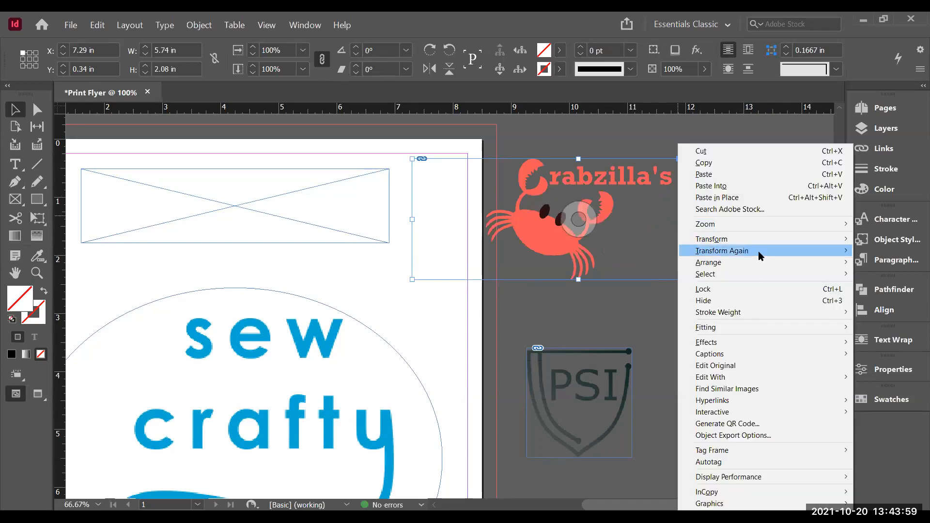
pyautogui.moveTo(743, 332)
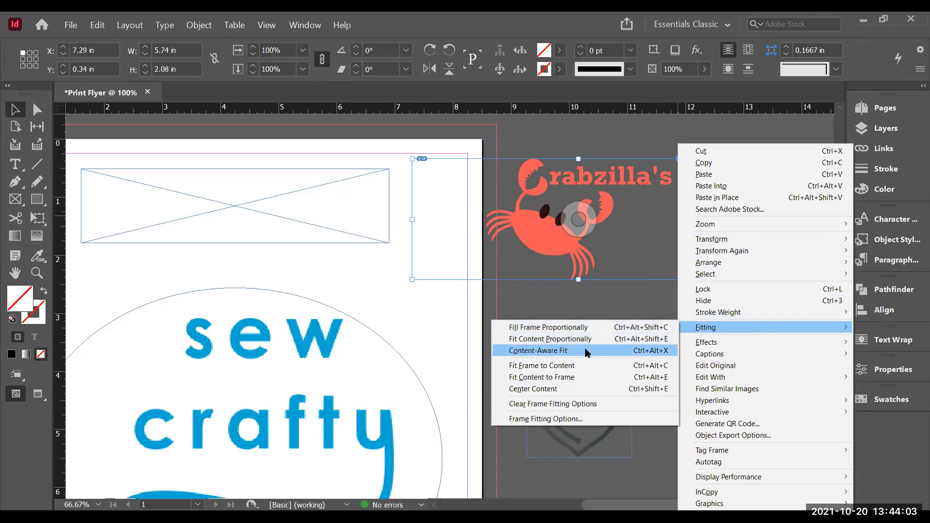
pyautogui.click(575, 364)
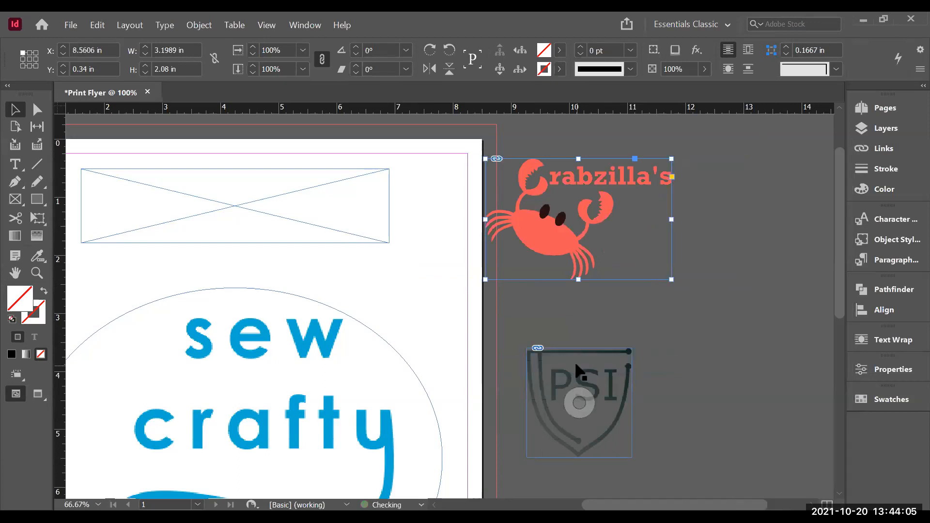
pyautogui.moveTo(607, 196); pyautogui.dragTo(664, 247)
pyautogui.moveTo(841, 288); pyautogui.dragTo(848, 332)
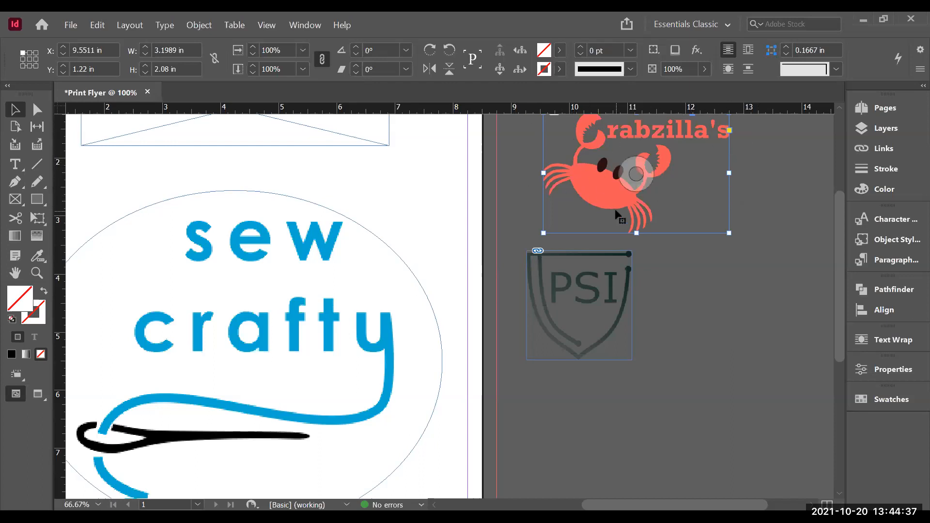
pyautogui.scroll(2, 838, 257)
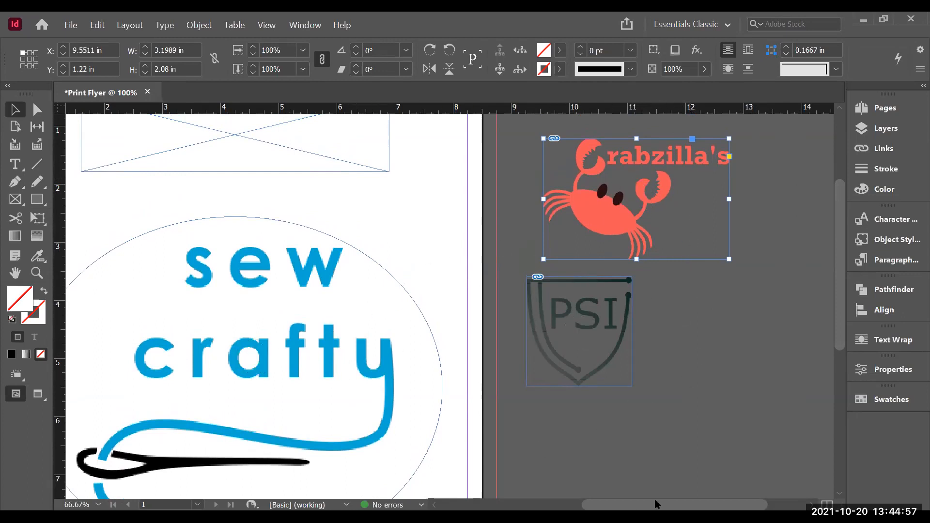
pyautogui.moveTo(674, 505); pyautogui.dragTo(617, 504)
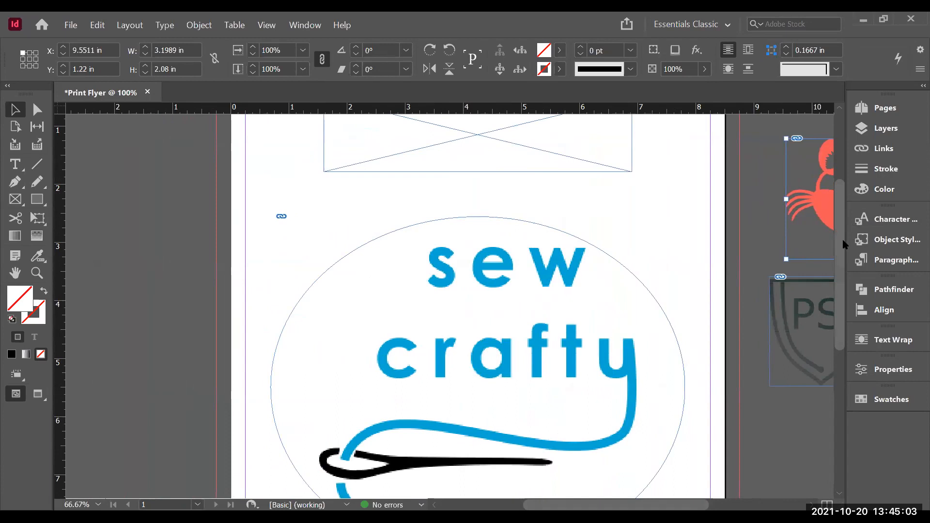
pyautogui.scroll(3, 843, 209)
pyautogui.scroll(-4, 844, 206)
pyautogui.scroll(-3, 856, 259)
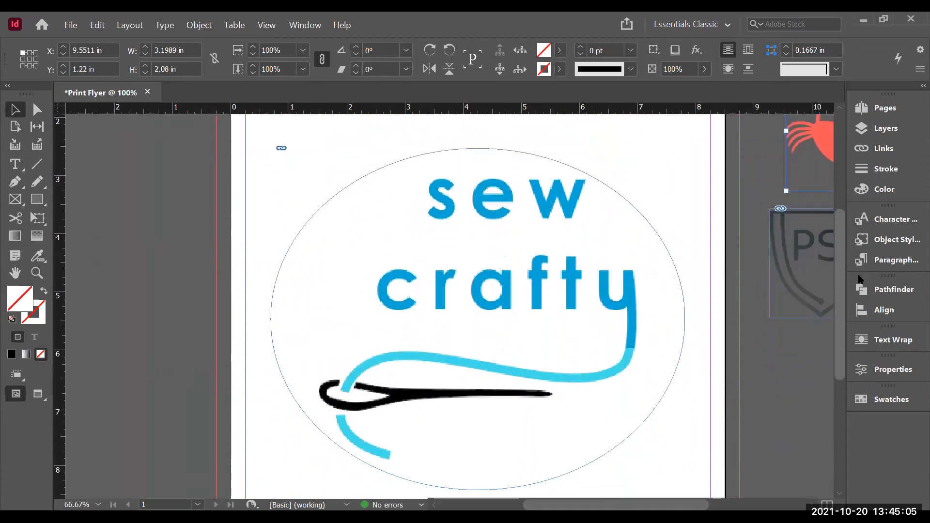
pyautogui.scroll(1, 859, 274)
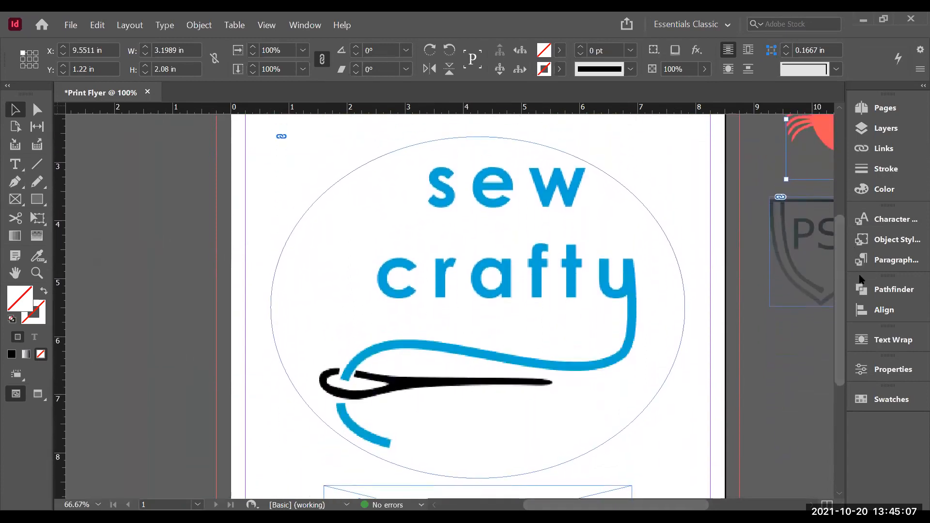
pyautogui.hotkey('ctrl', '-')
pyautogui.hotkey('ctrl', '-')
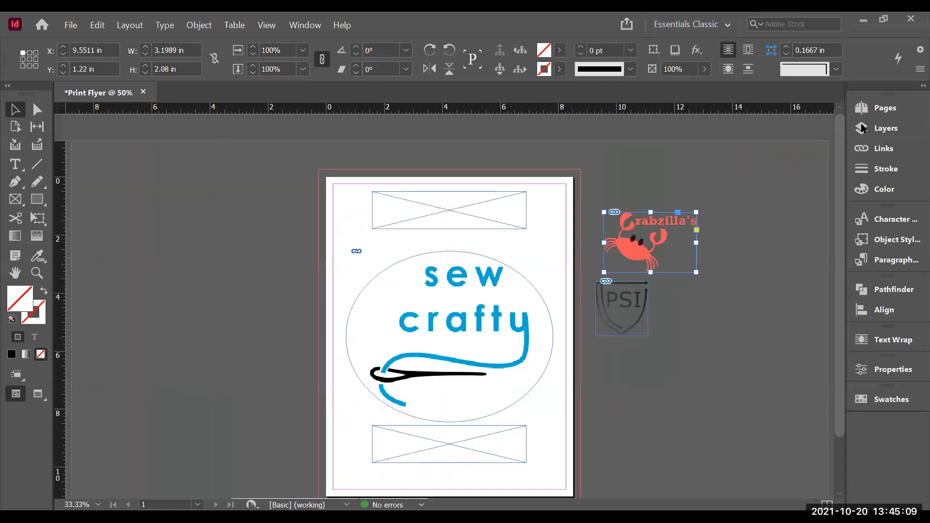
pyautogui.moveTo(835, 178); pyautogui.dragTo(835, 209)
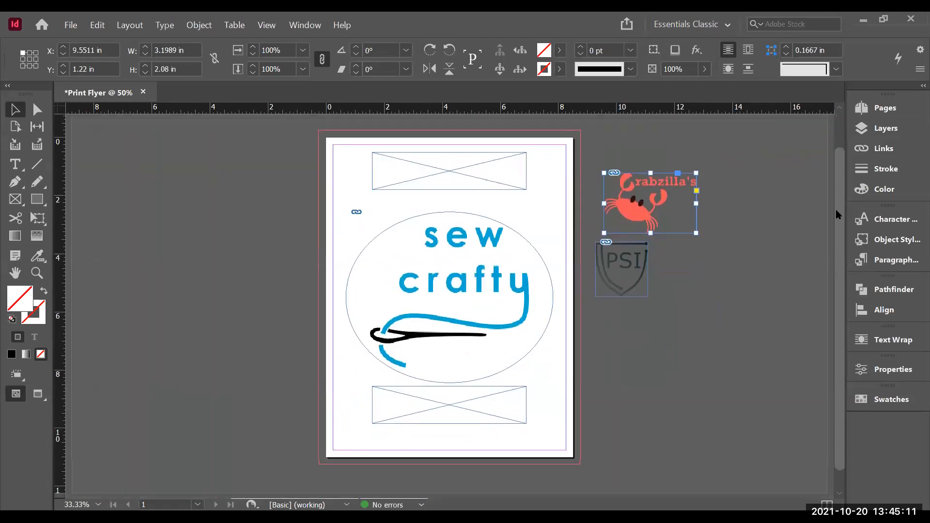
pyautogui.click(99, 505)
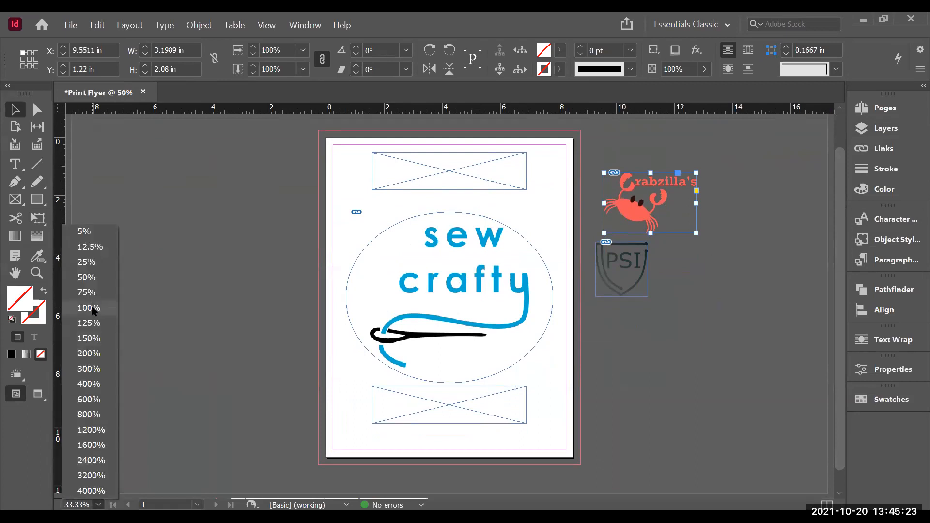
pyautogui.click(97, 292)
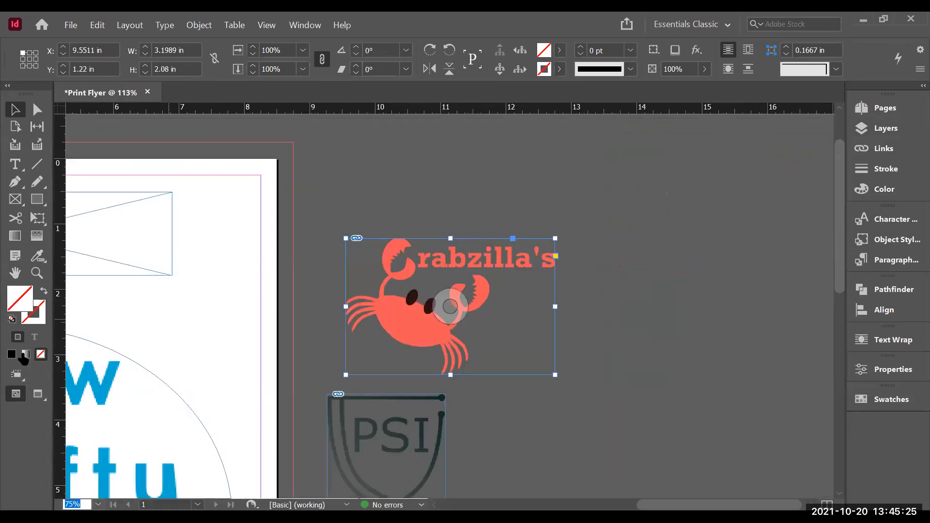
pyautogui.click(98, 505)
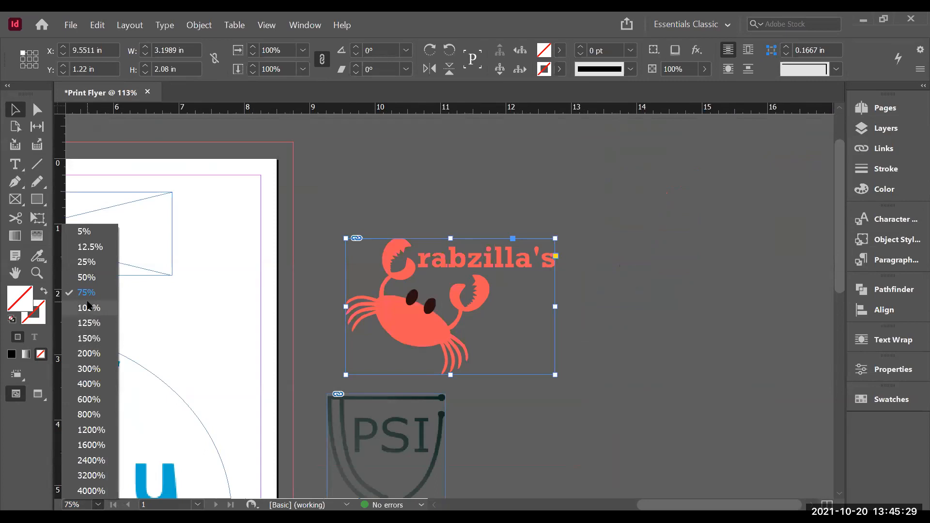
pyautogui.click(89, 308)
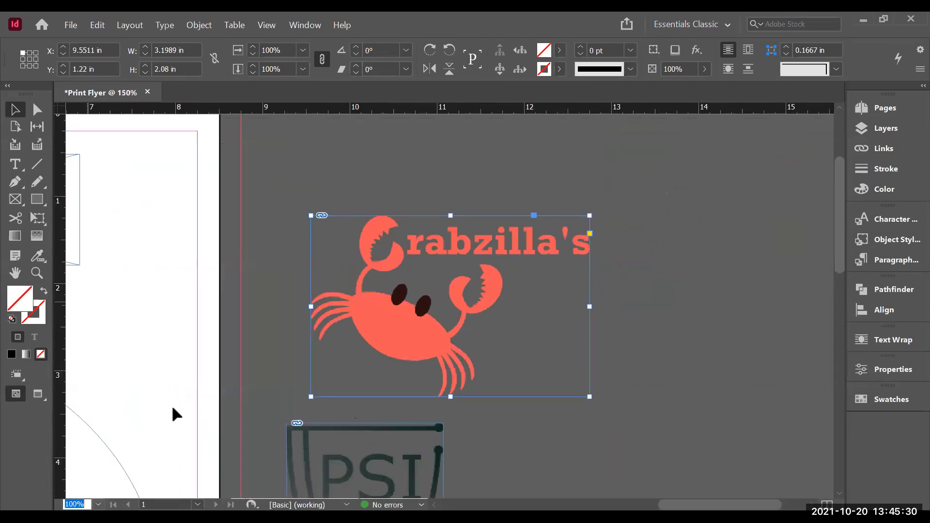
pyautogui.click(98, 505)
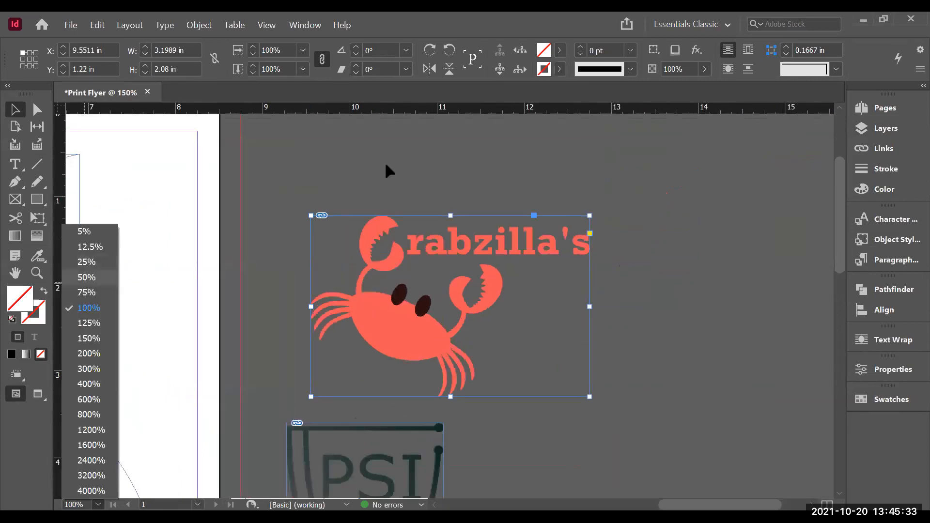
pyautogui.press('Return')
pyautogui.moveTo(619, 505); pyautogui.dragTo(565, 495)
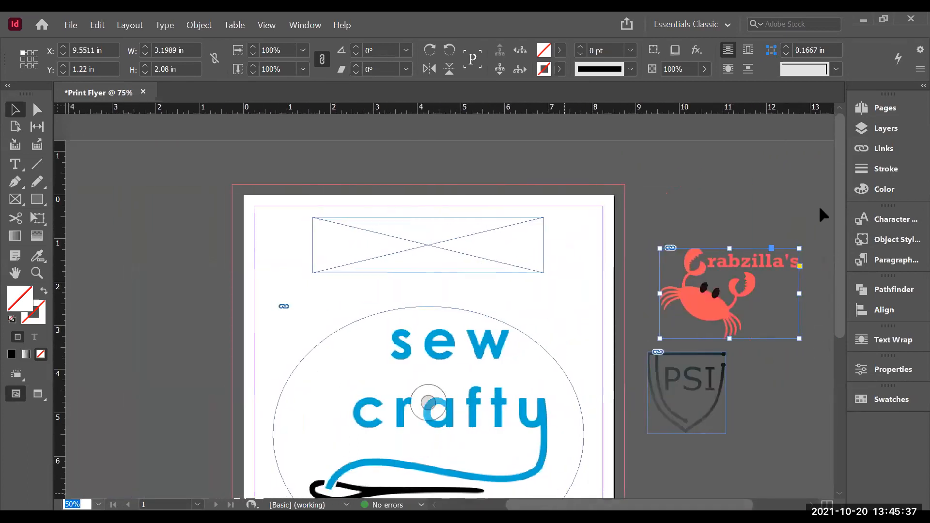
pyautogui.moveTo(840, 241); pyautogui.dragTo(843, 268)
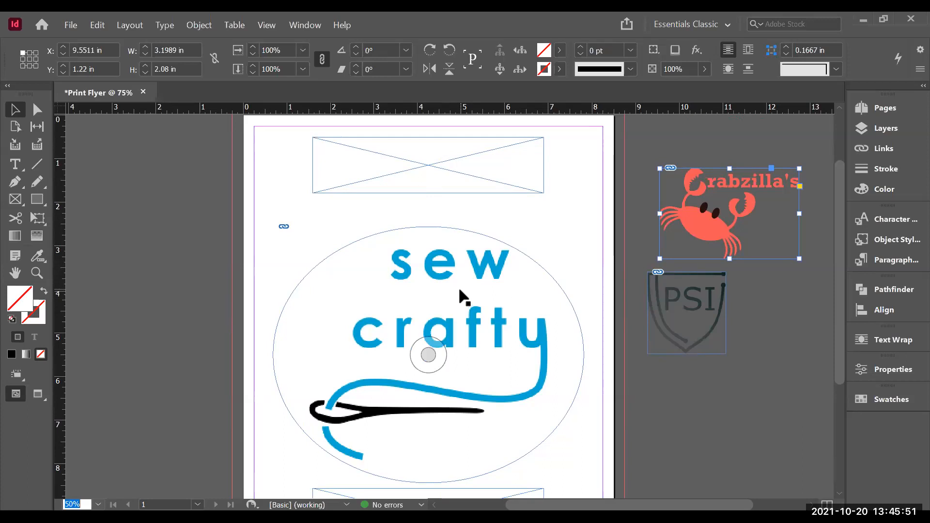
# Step: Resize the sew crafty logo frame to about 4 by 2.7 in and fit its content proportionally
pyautogui.moveTo(458, 286)
pyautogui.mouseDown()
pyautogui.moveTo(441, 280)
pyautogui.moveTo(460, 272)
pyautogui.mouseUp()
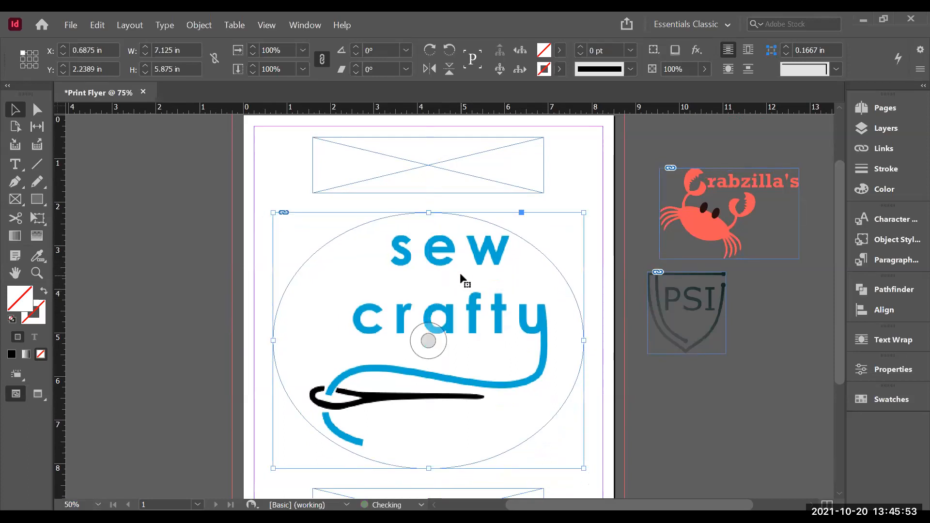
pyautogui.click(443, 154)
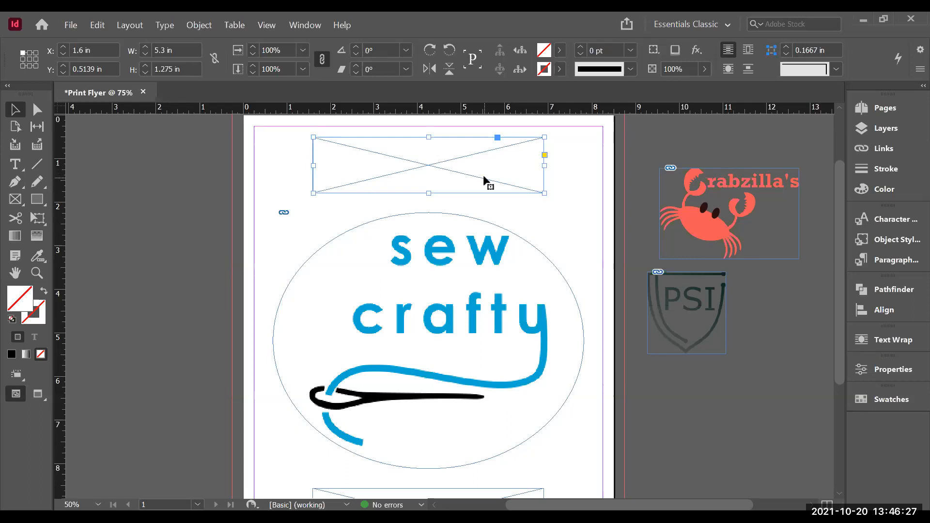
pyautogui.moveTo(484, 176)
pyautogui.mouseDown()
pyautogui.moveTo(353, 178)
pyautogui.moveTo(490, 179)
pyautogui.moveTo(483, 179)
pyautogui.mouseUp()
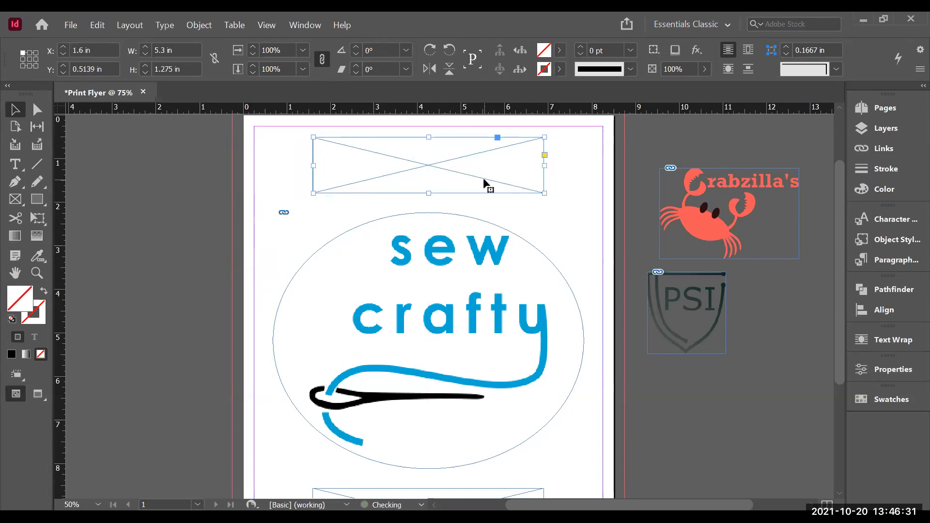
pyautogui.click(469, 300)
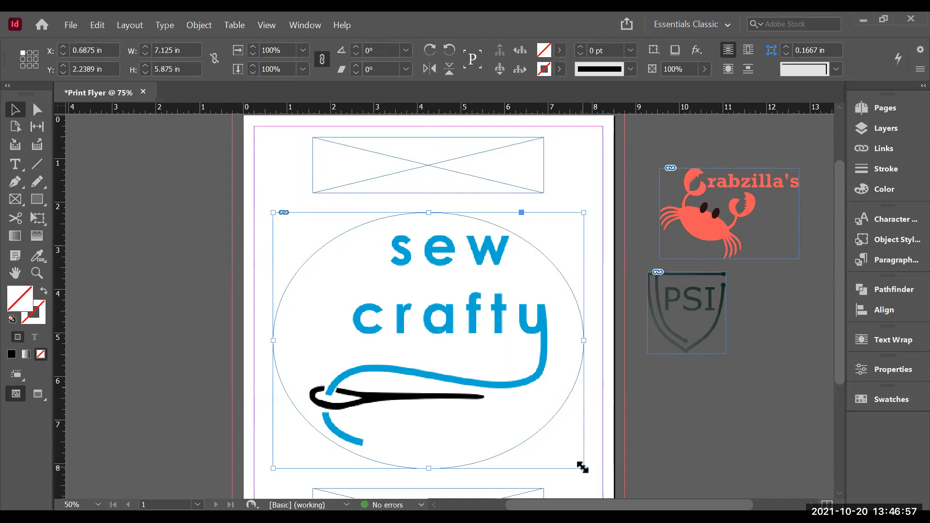
pyautogui.moveTo(582, 467); pyautogui.dragTo(445, 332)
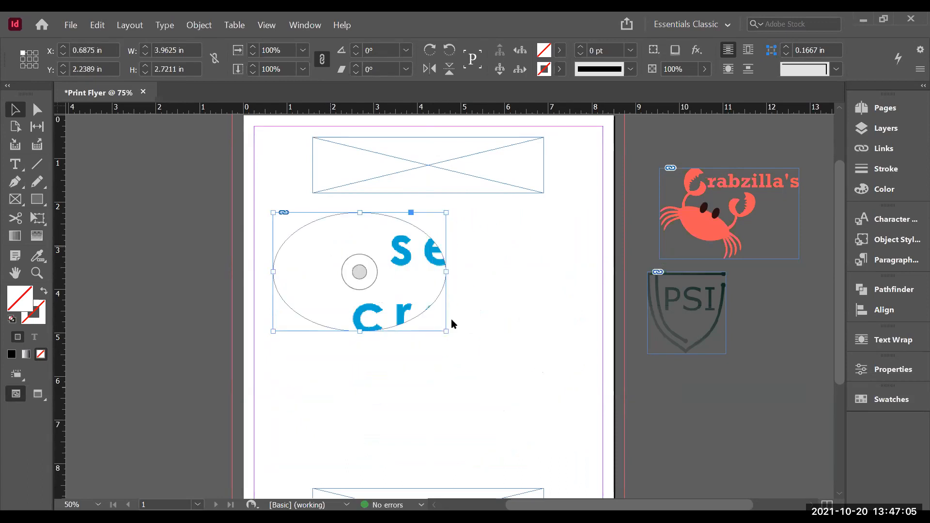
pyautogui.rightClick(435, 328)
pyautogui.moveTo(435, 328)
pyautogui.click(546, 336)
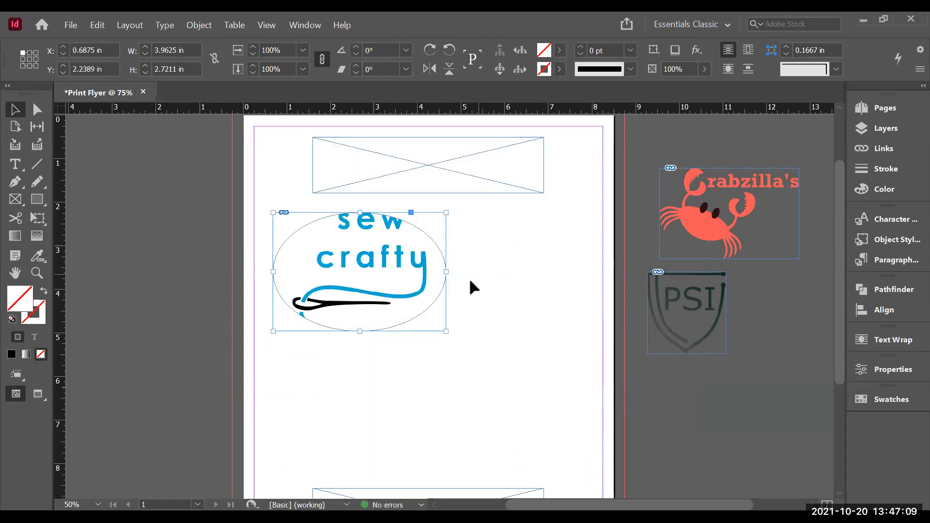
# Step: Delete the sew crafty logo frame from the page
pyautogui.moveTo(376, 246)
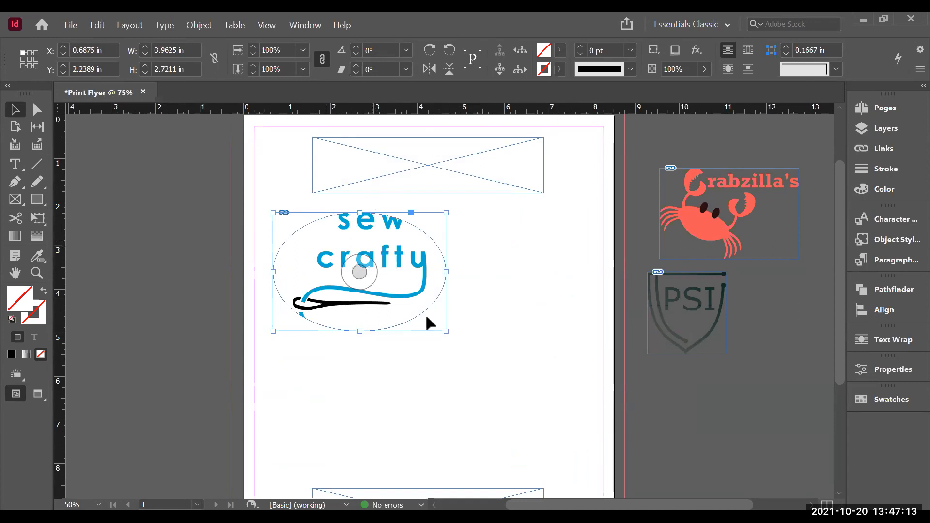
pyautogui.rightClick(344, 258)
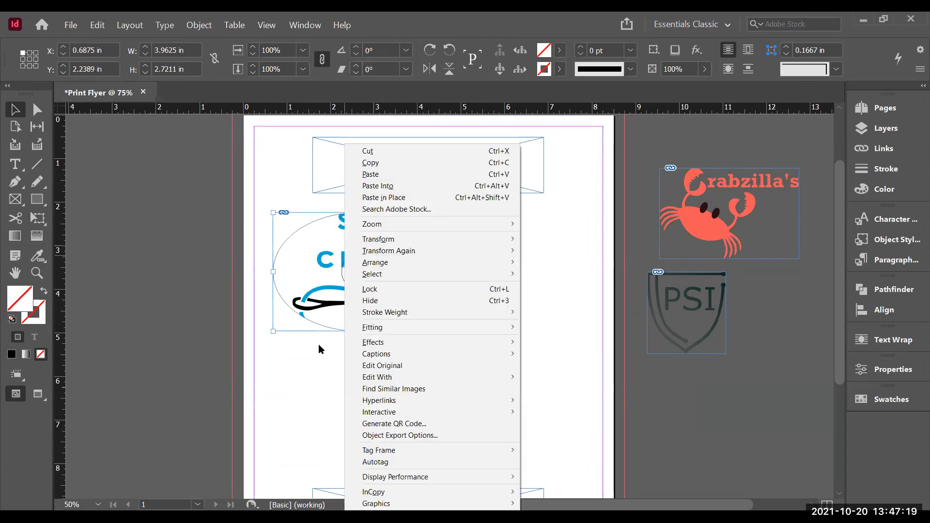
pyautogui.click(306, 293)
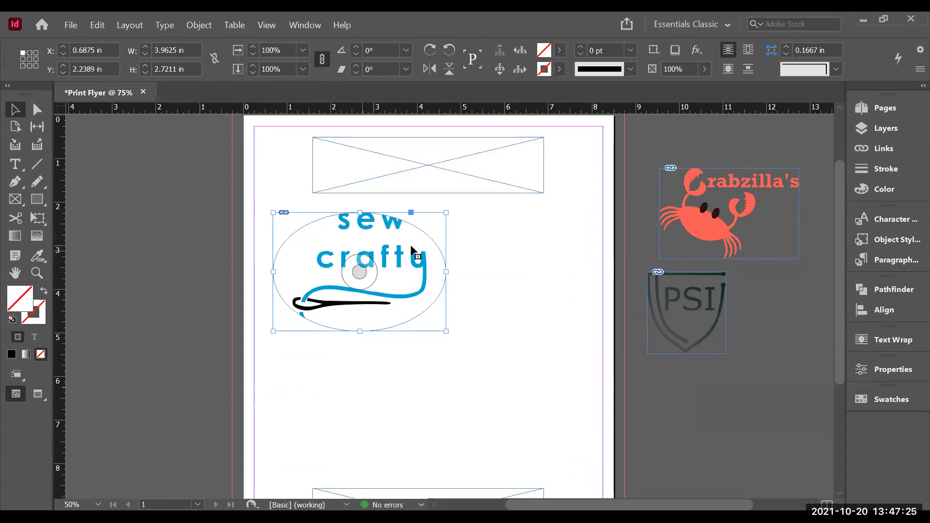
pyautogui.press('Delete')
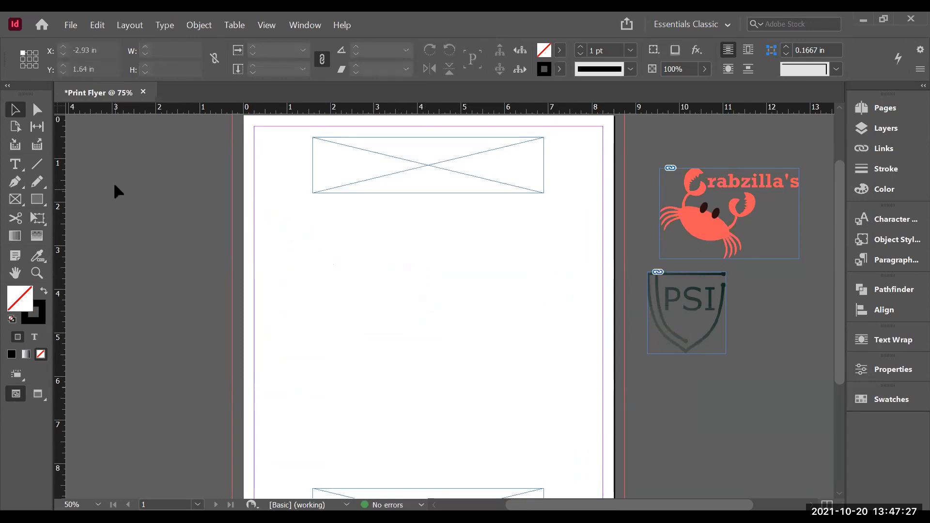
# Step: Draw a rectangle frame about 3.54 by 2.4 in on the page and place sew crafty logo final.png into it
pyautogui.click(16, 202)
pyautogui.moveTo(353, 226); pyautogui.dragTo(507, 331)
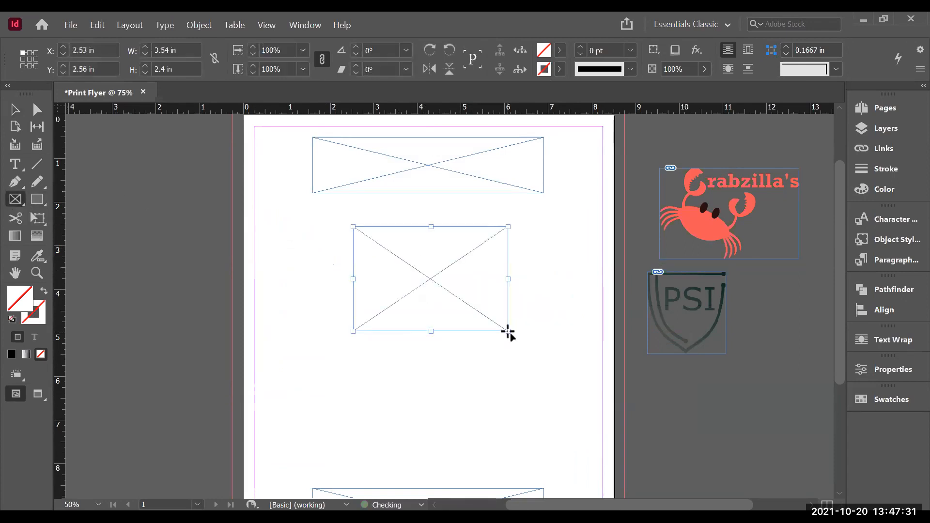
pyautogui.hotkey('ctrl', 'd')
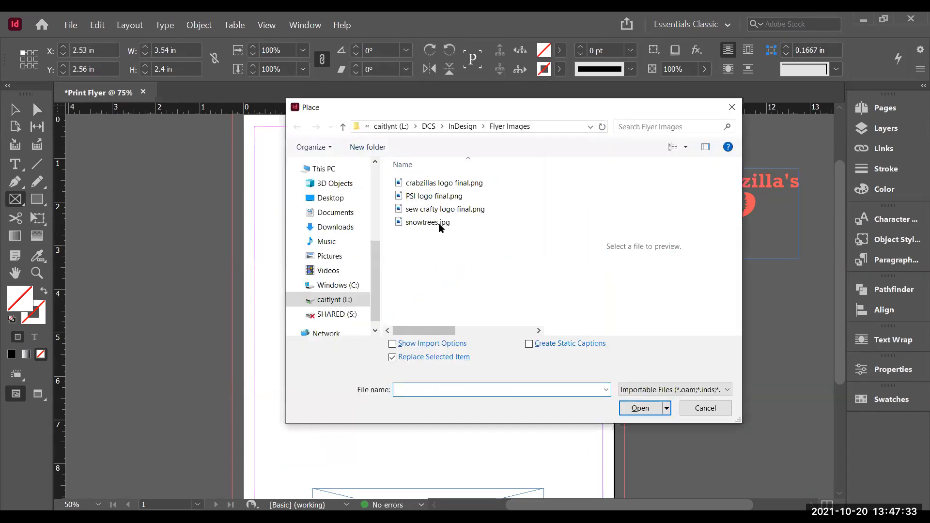
pyautogui.click(443, 209)
pyautogui.doubleClick(514, 206)
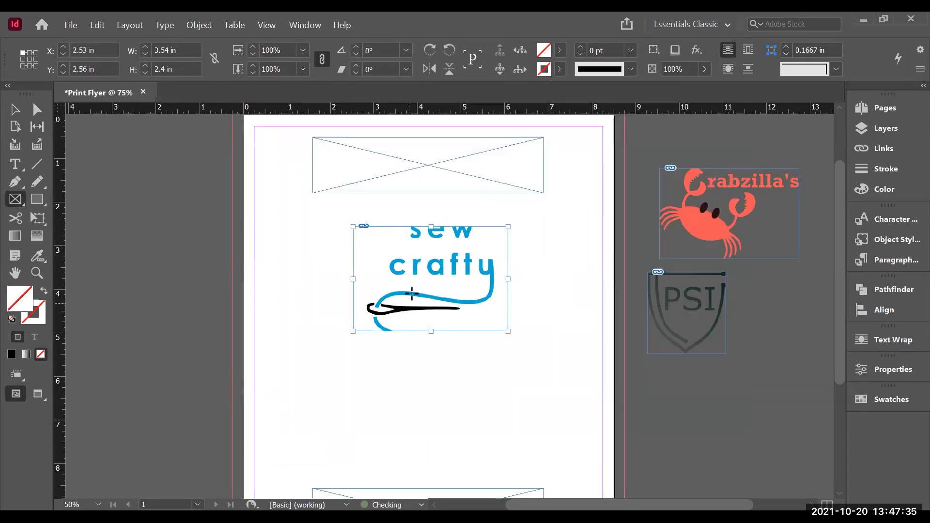
# Step: Fit the sew crafty logo's content proportionally within its frame
pyautogui.click(15, 110)
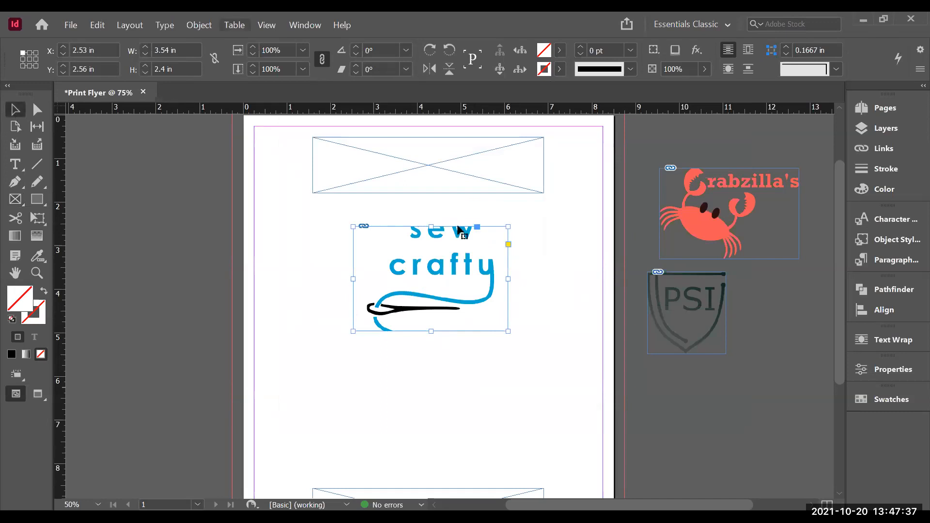
pyautogui.rightClick(415, 271)
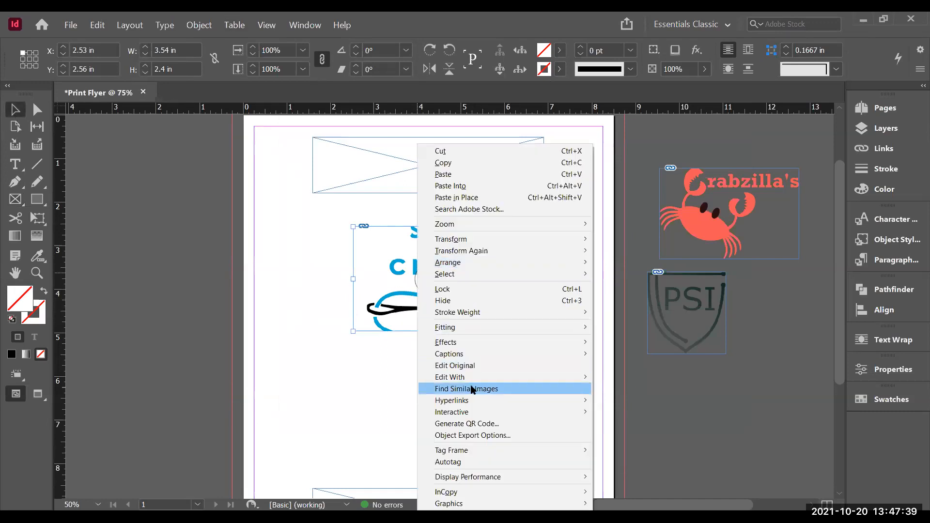
pyautogui.moveTo(487, 327)
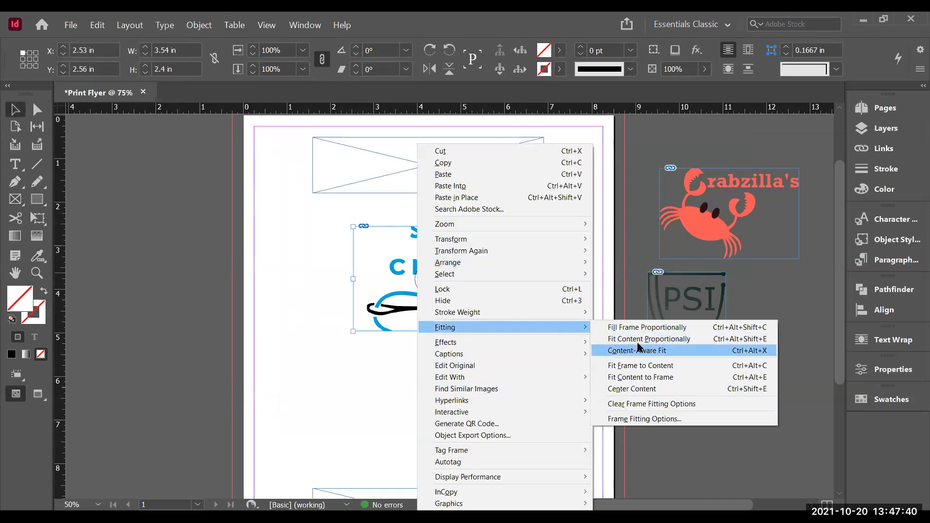
pyautogui.click(637, 342)
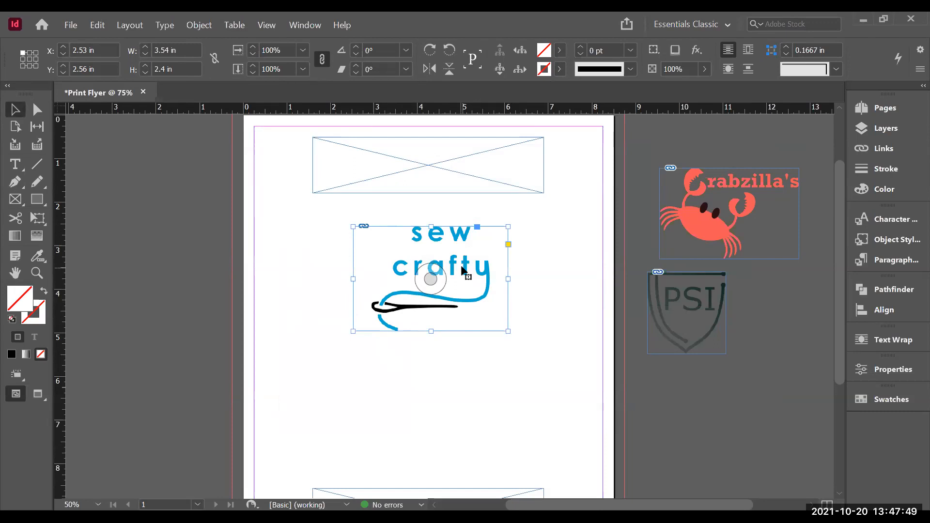
# Step: Move the top placeholder frame down to mid-page and the sew crafty logo frame up to the top of the page
pyautogui.click(414, 172)
pyautogui.moveTo(414, 173); pyautogui.dragTo(417, 388)
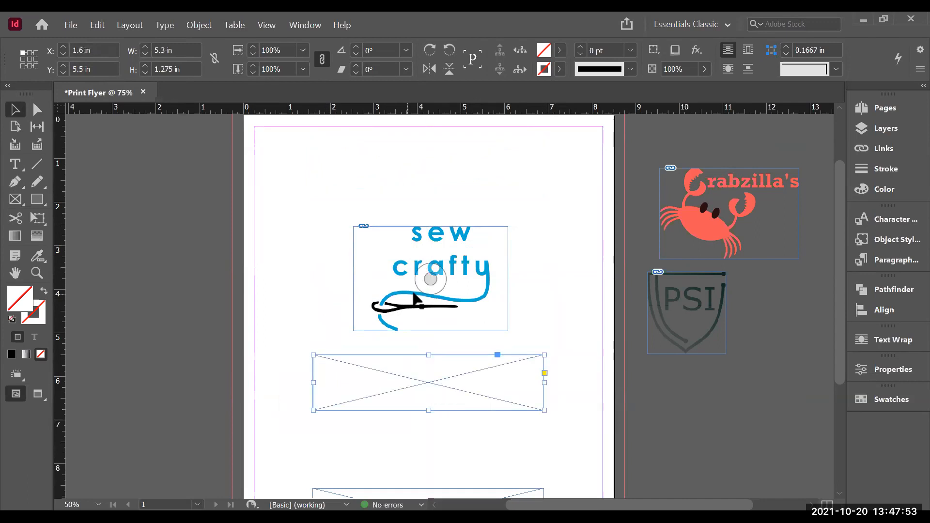
pyautogui.moveTo(426, 269); pyautogui.dragTo(424, 171)
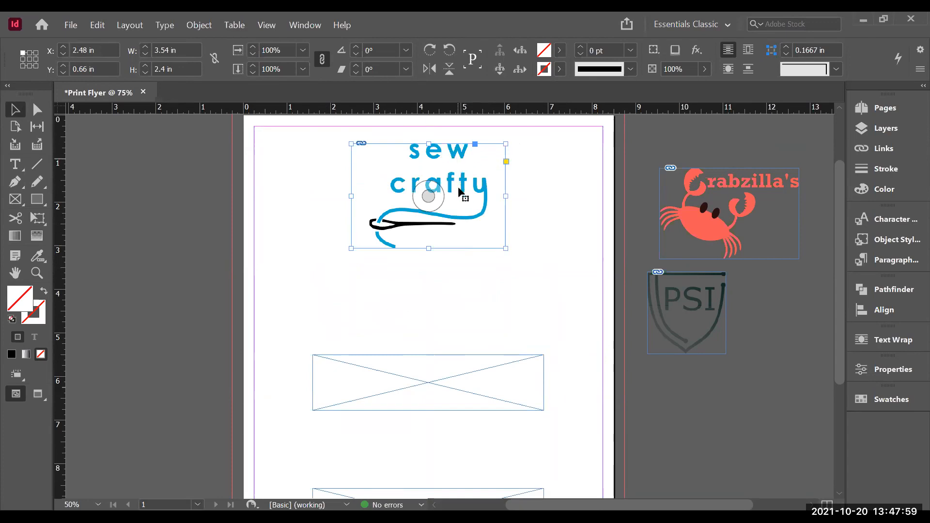
pyautogui.moveTo(457, 192); pyautogui.dragTo(457, 186)
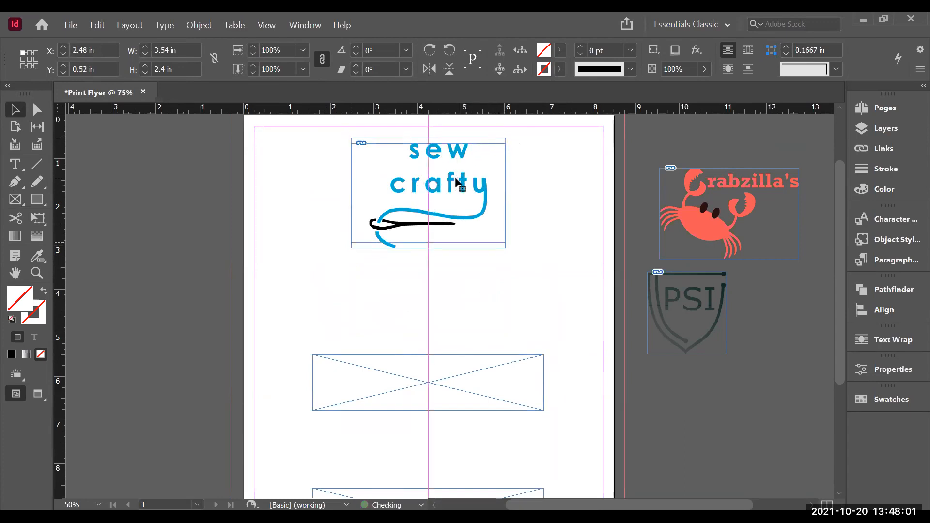
pyautogui.click(444, 318)
pyautogui.press('d')
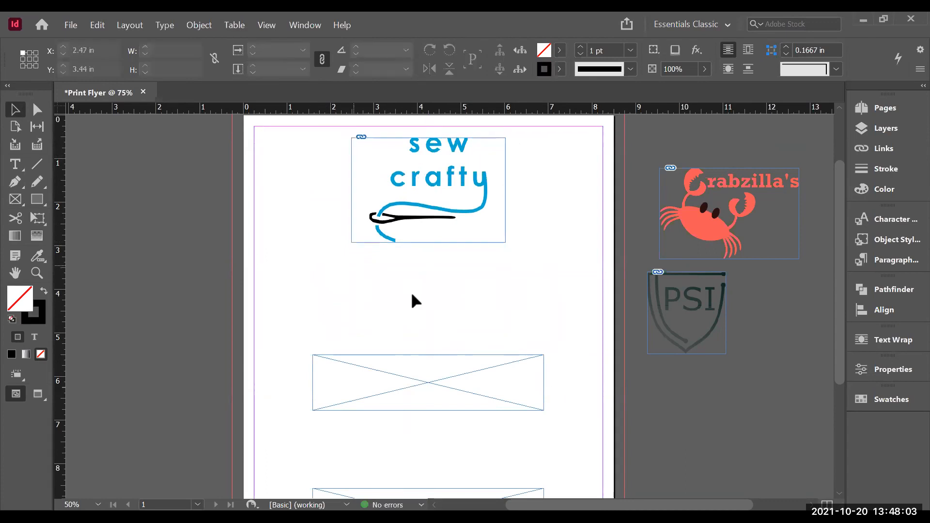
# Step: Delete the placeholder frame from the middle of the page
pyautogui.click(433, 361)
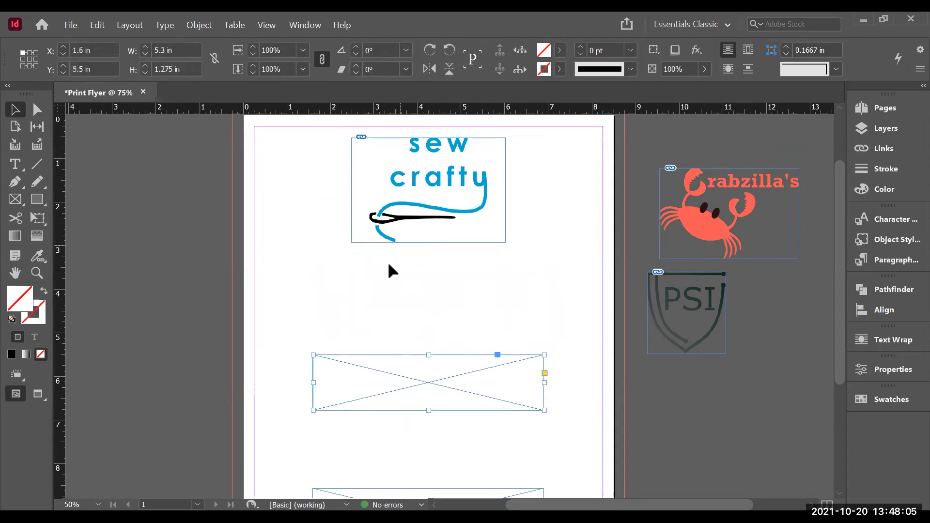
pyautogui.moveTo(840, 240)
pyautogui.mouseDown()
pyautogui.moveTo(841, 222)
pyautogui.moveTo(840, 308)
pyautogui.moveTo(842, 241)
pyautogui.mouseUp()
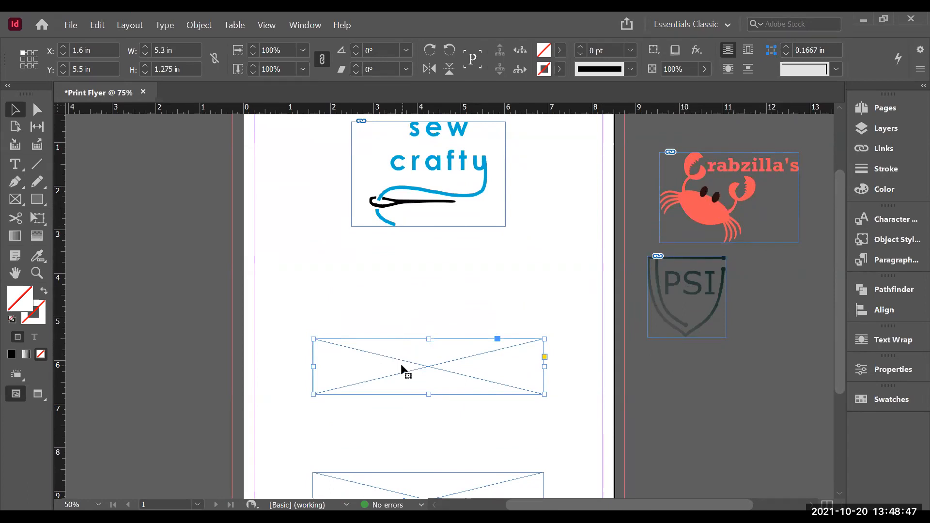
pyautogui.press('Delete')
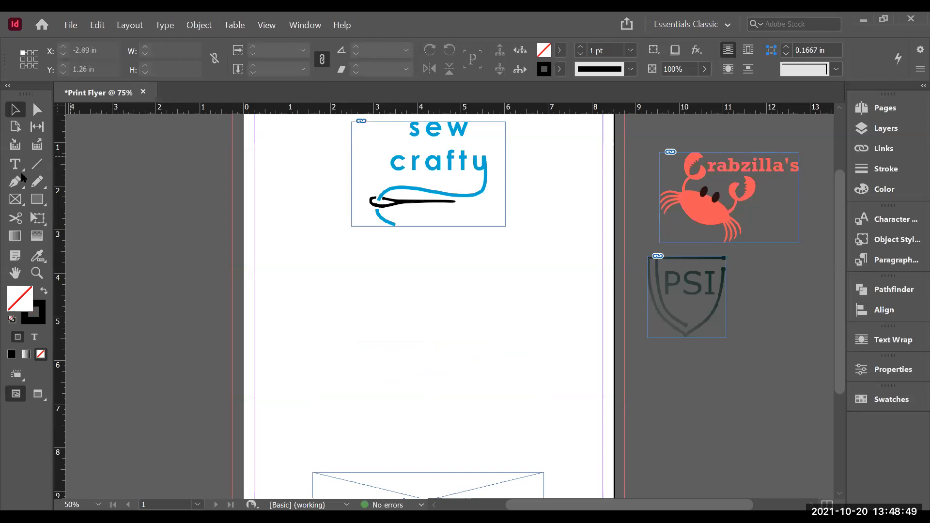
# Step: Draw a text frame below the sew crafty logo and type the word "presents"
pyautogui.click(15, 166)
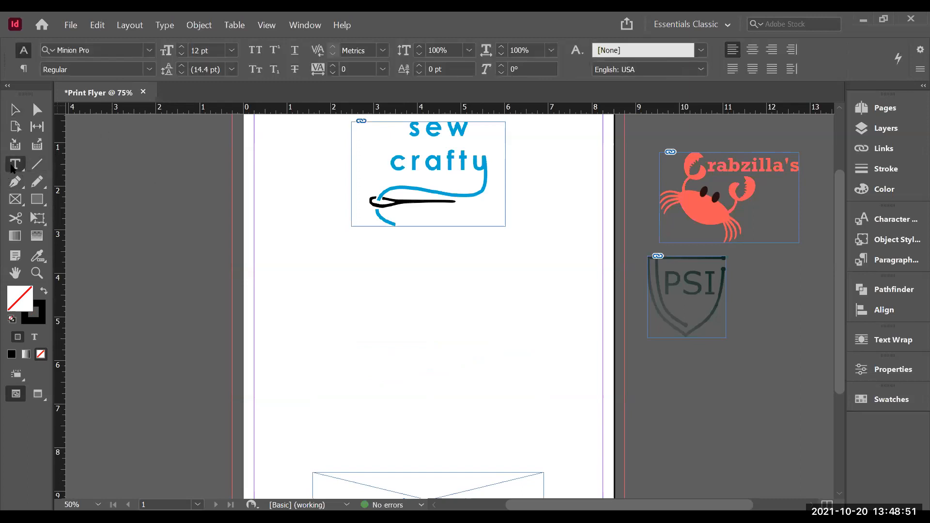
pyautogui.moveTo(301, 251); pyautogui.dragTo(563, 386)
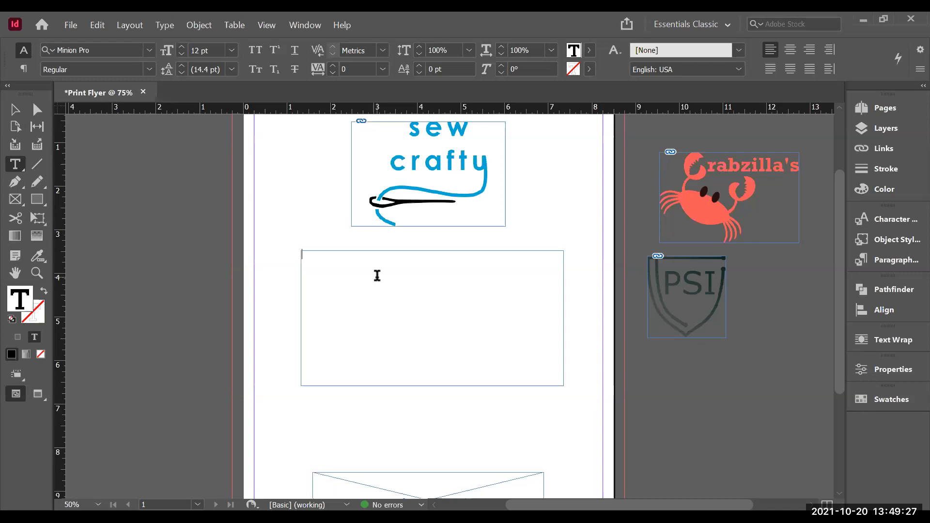
pyautogui.write('Blow')
pyautogui.press('BackSpace')
pyautogui.press('BackSpace')
pyautogui.press('BackSpace')
pyautogui.press('BackSpace')
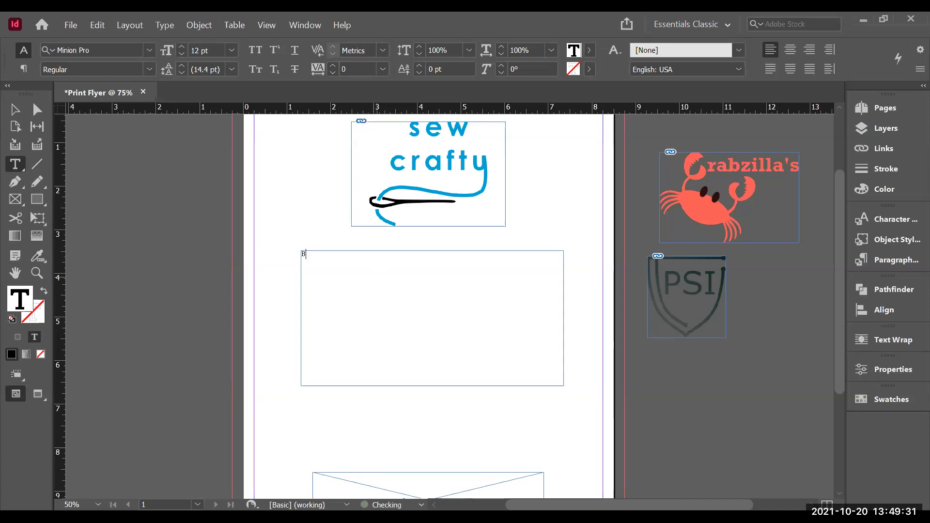
pyautogui.write('P')
pyautogui.press('BackSpace')
pyautogui.write('presentes')
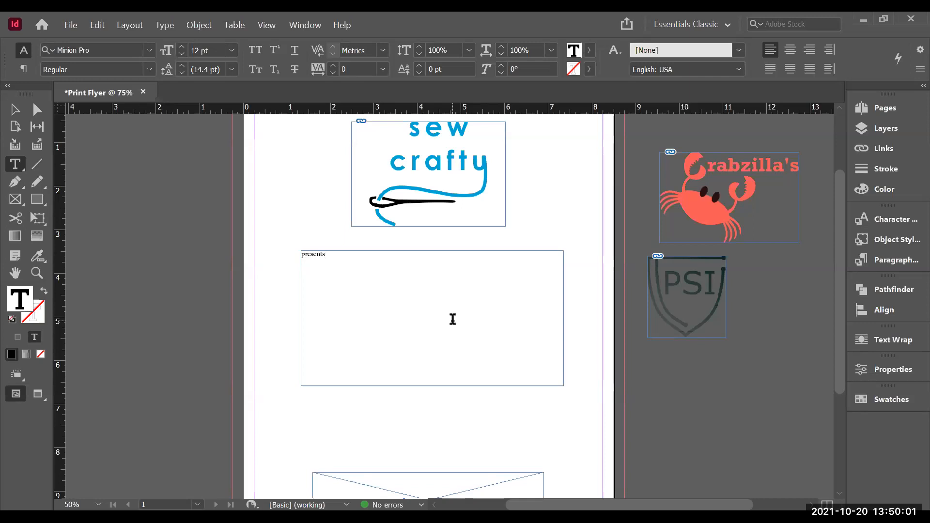
# Step: Set the "presents" text to Myriad Pro at 22 pt
pyautogui.click(13, 111)
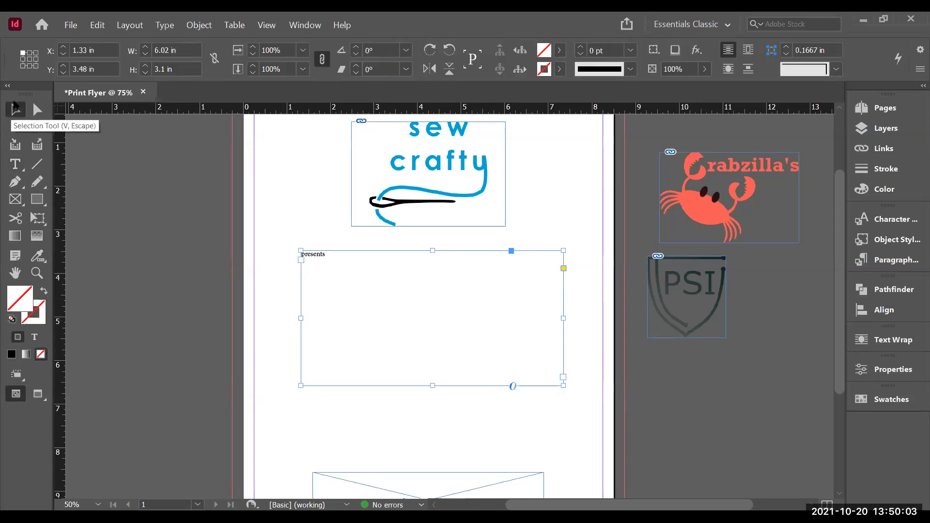
pyautogui.rightClick(454, 317)
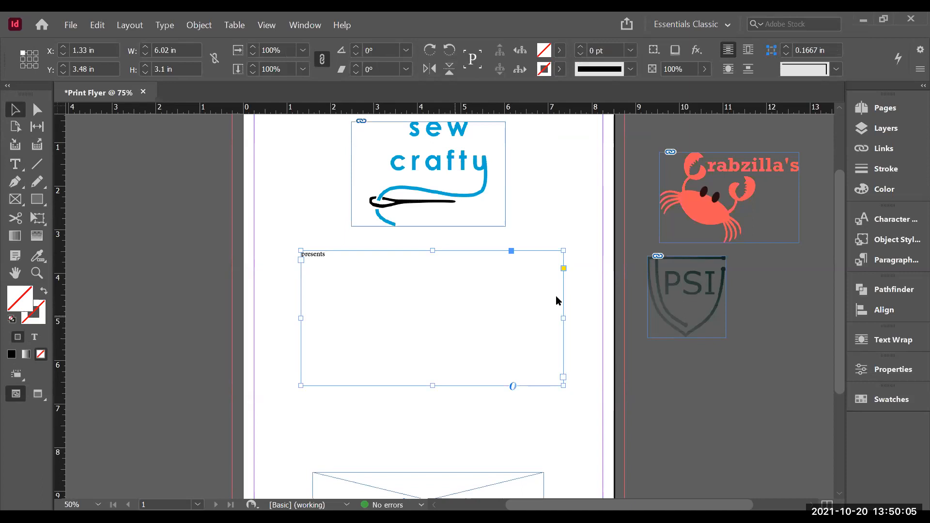
pyautogui.moveTo(520, 310)
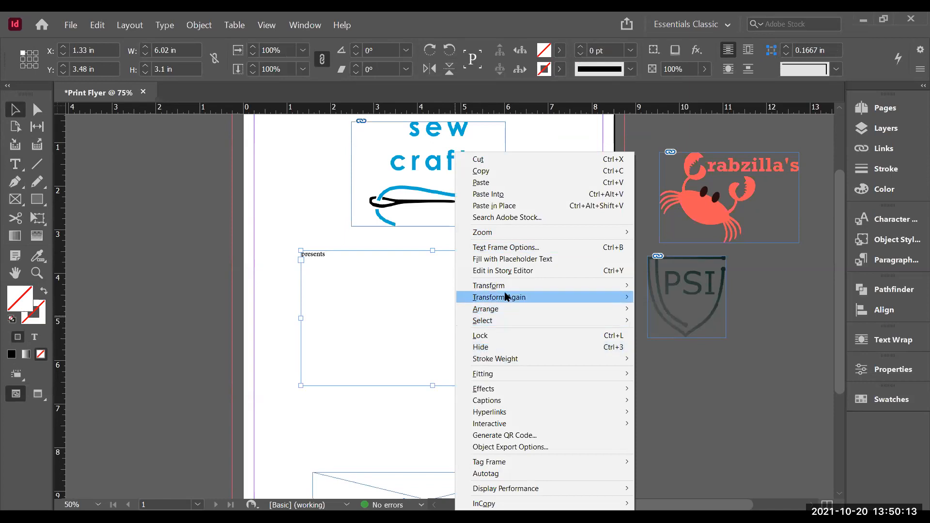
pyautogui.doubleClick(387, 287)
pyautogui.hotkey('ctrl', 'a')
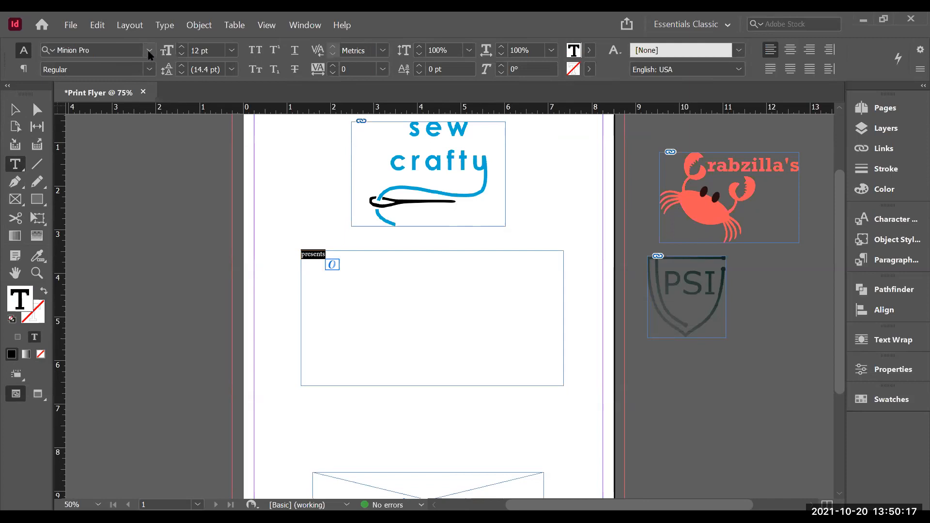
pyautogui.click(149, 51)
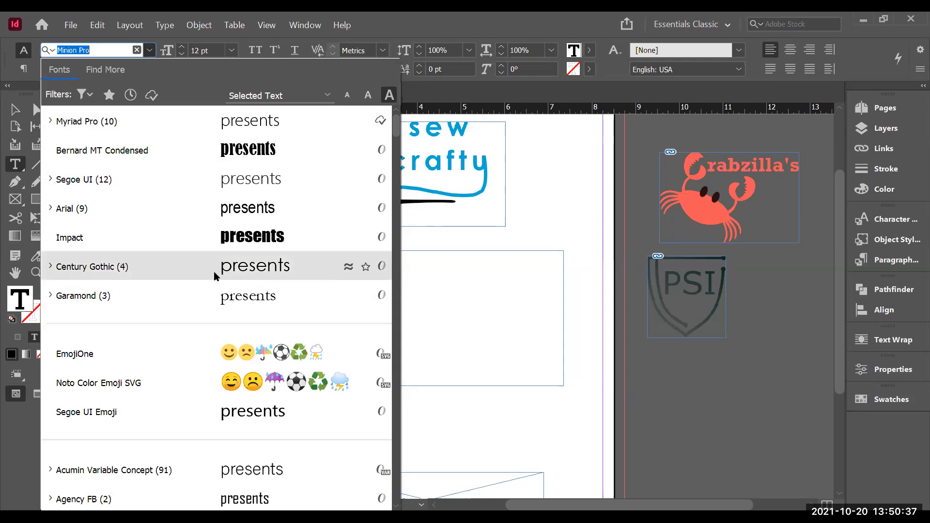
pyautogui.click(244, 125)
pyautogui.click(181, 47)
pyautogui.click(181, 47)
pyautogui.click(180, 47)
pyautogui.click(180, 47)
pyautogui.click(180, 47)
pyautogui.click(181, 47)
pyautogui.click(181, 47)
pyautogui.click(180, 47)
pyautogui.click(180, 47)
pyautogui.click(181, 47)
pyautogui.click(15, 111)
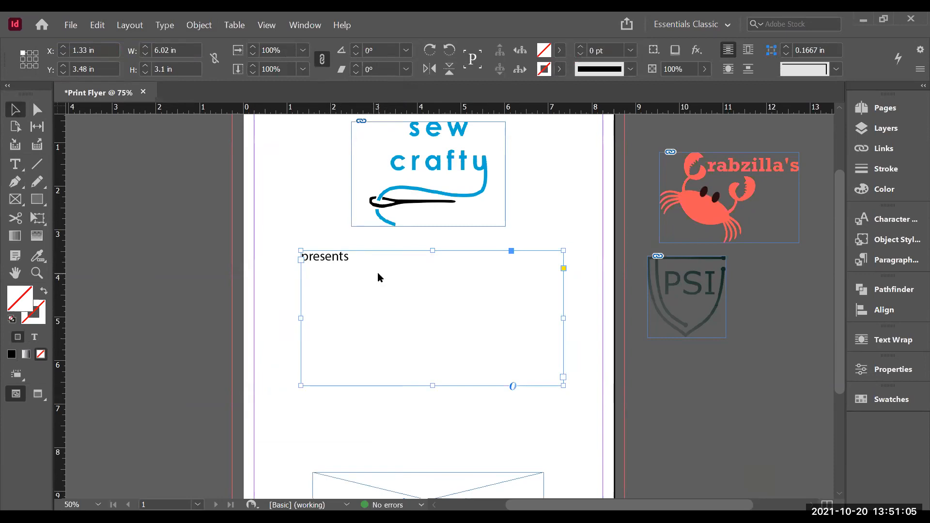
# Step: Move the "presents" text frame up to just beneath the sew crafty logo
pyautogui.rightClick(437, 244)
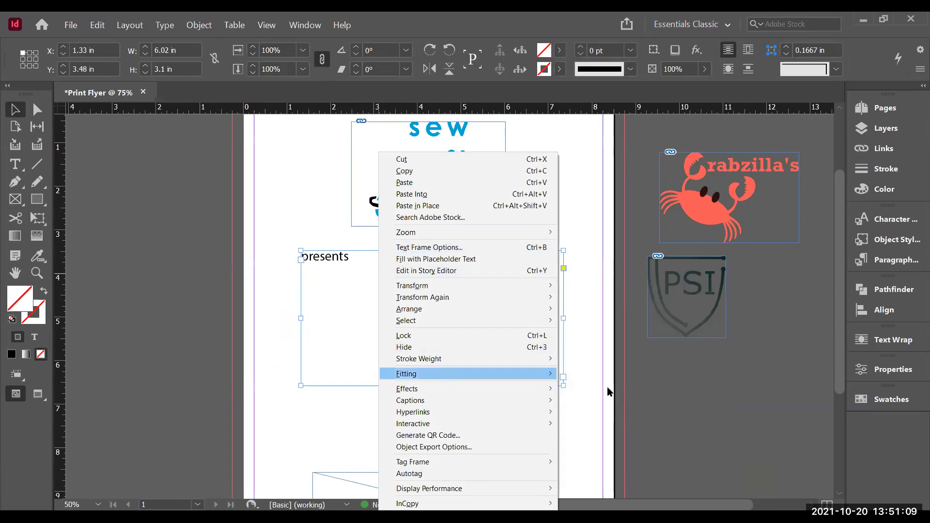
pyautogui.click(618, 376)
pyautogui.moveTo(319, 257); pyautogui.dragTo(517, 237)
# Step: Increase the "presents" text size to 32 pt, toggling All Caps on and back off
pyautogui.tripleClick(486, 227)
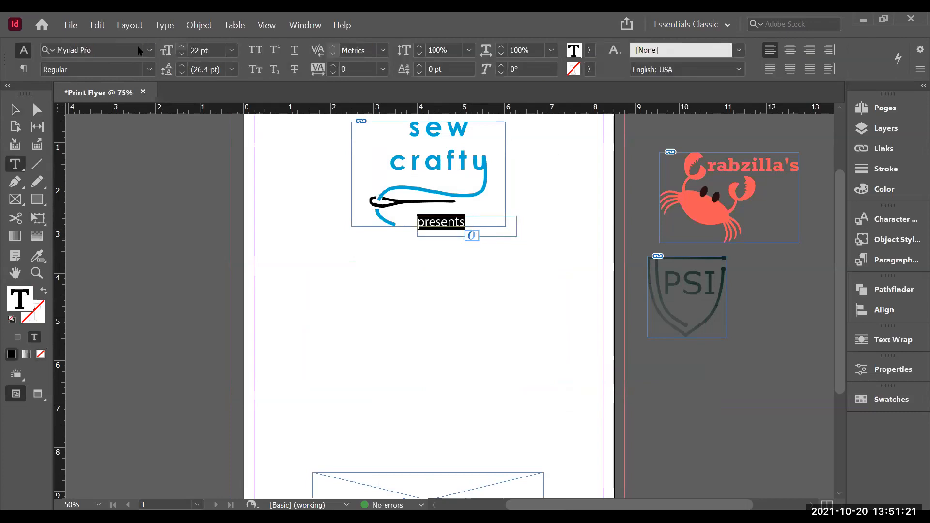
pyautogui.hotkey('ctrl', 'shift', '.')
pyautogui.hotkey('ctrl', 'shift', '.')
pyautogui.hotkey('ctrl', 'shift', '.')
pyautogui.hotkey('ctrl', 'shift', '.')
pyautogui.hotkey('ctrl', 'shift', '.')
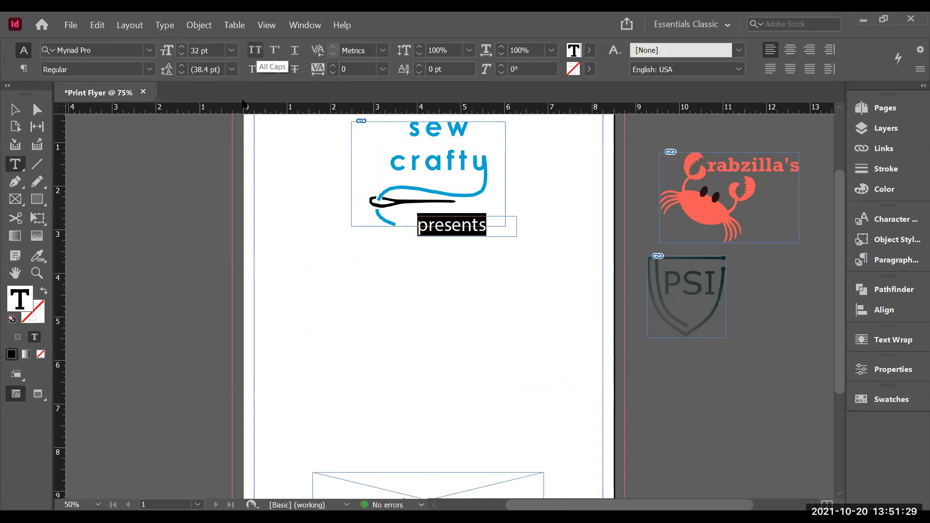
pyautogui.hotkey('ctrl', 'shift', 'k')
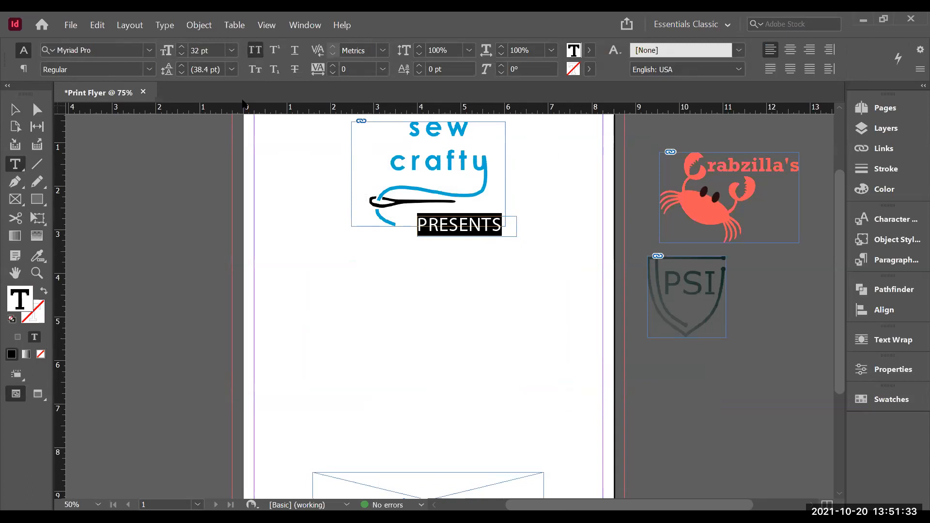
pyautogui.hotkey('ctrl', 'shift', 'k')
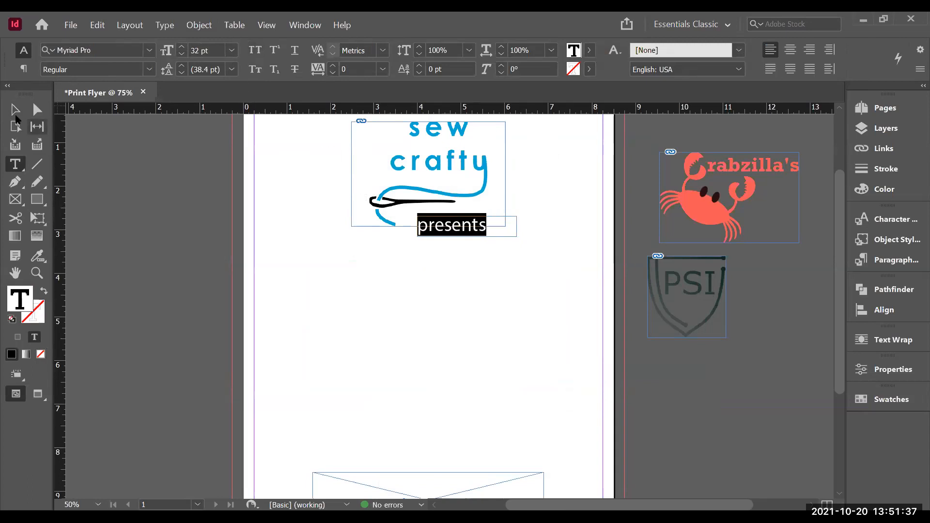
# Step: Fit the "presents" text frame to its content
pyautogui.click(15, 111)
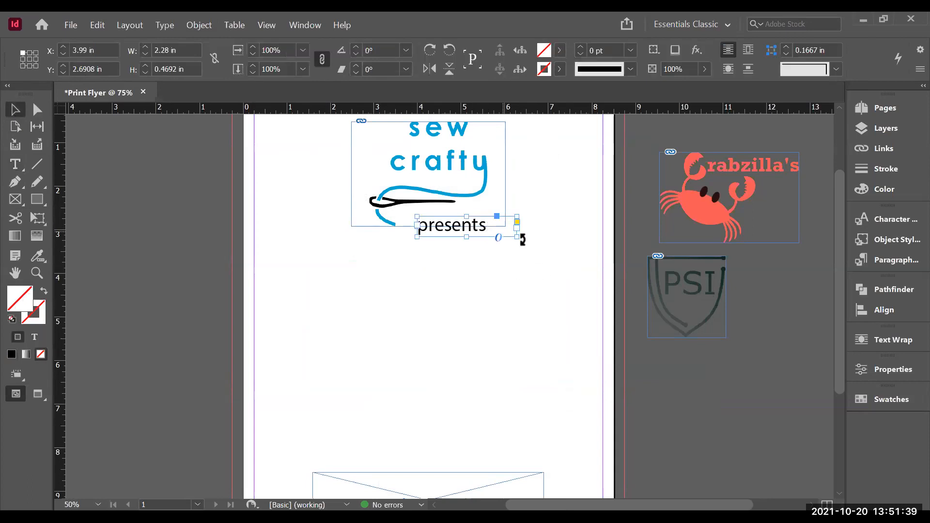
pyautogui.rightClick(483, 231)
pyautogui.moveTo(539, 374)
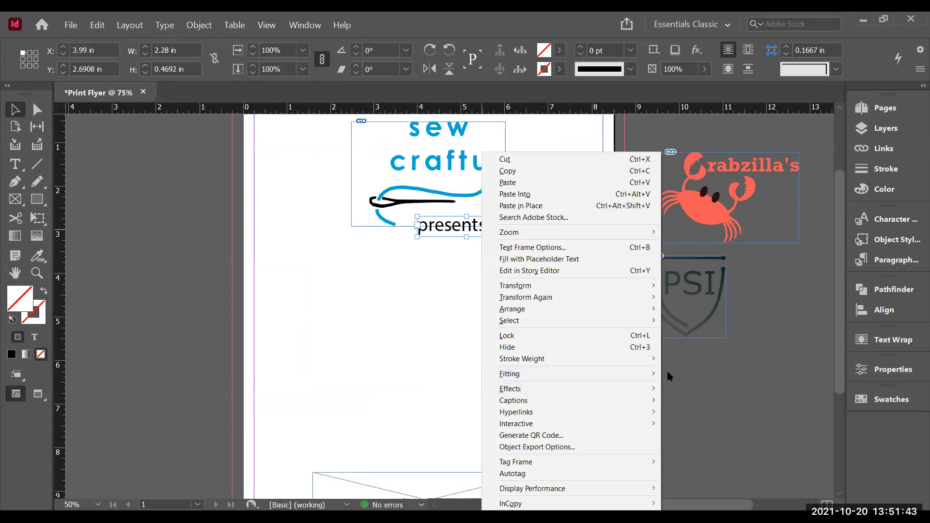
pyautogui.moveTo(658, 375)
pyautogui.click(690, 373)
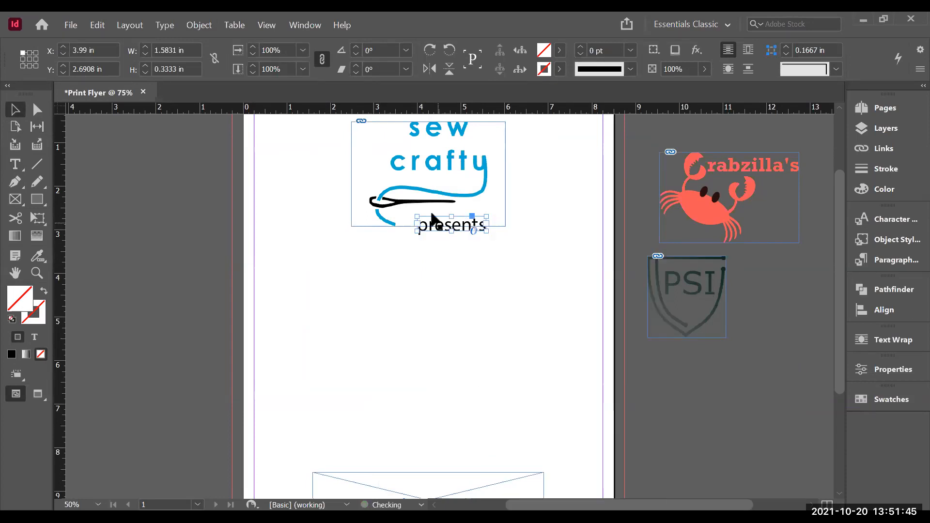
# Step: Nudge the "presents" frame slightly up and left under the logo, then select the sew crafty logo
pyautogui.moveTo(428, 219); pyautogui.dragTo(430, 221)
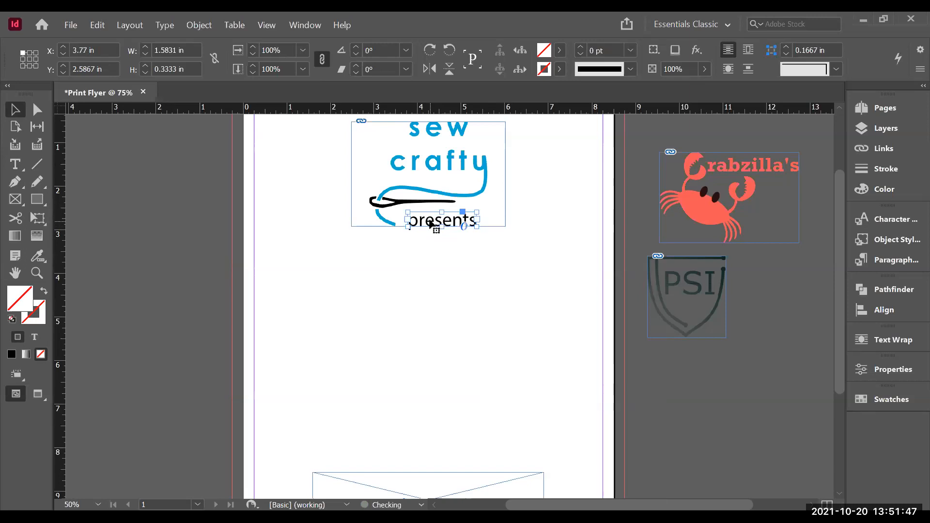
pyautogui.click(496, 277)
pyautogui.scroll(1, 840, 216)
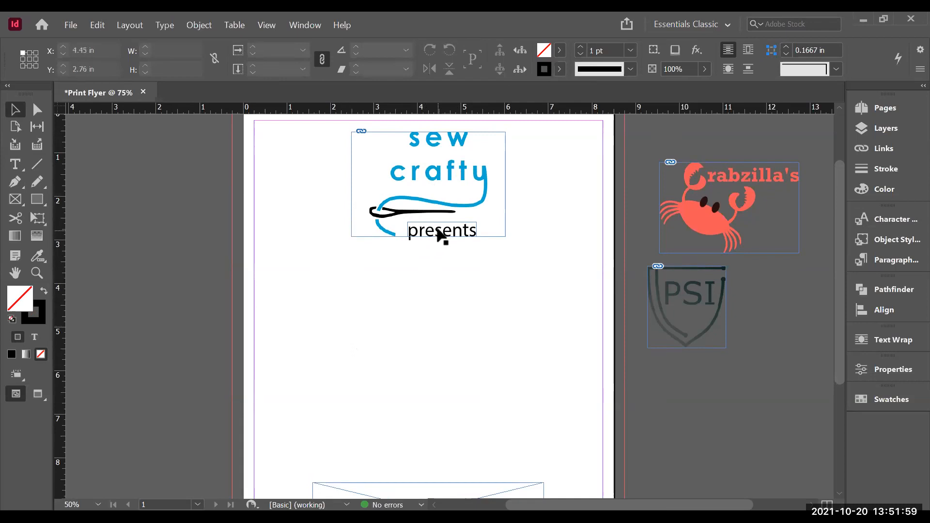
pyautogui.click(395, 179)
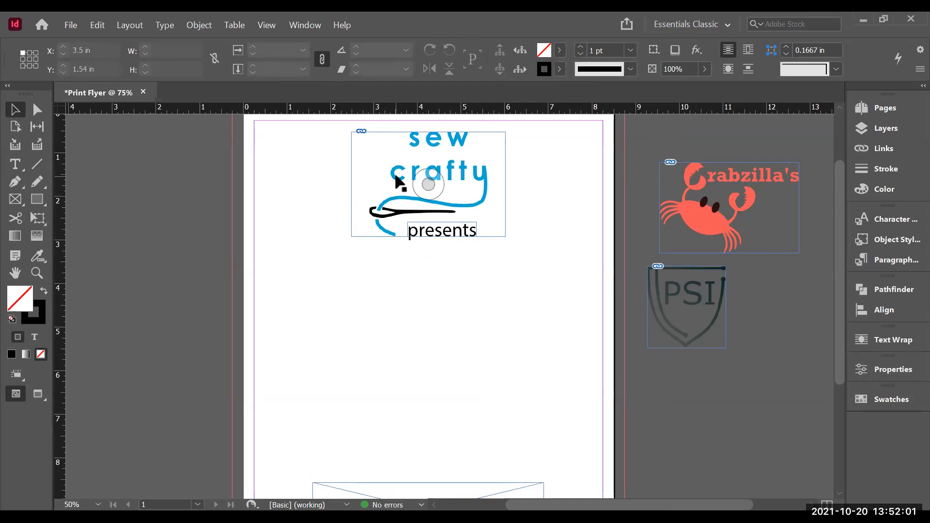
# Step: Fit the sew crafty logo frame to its content
pyautogui.rightClick(396, 179)
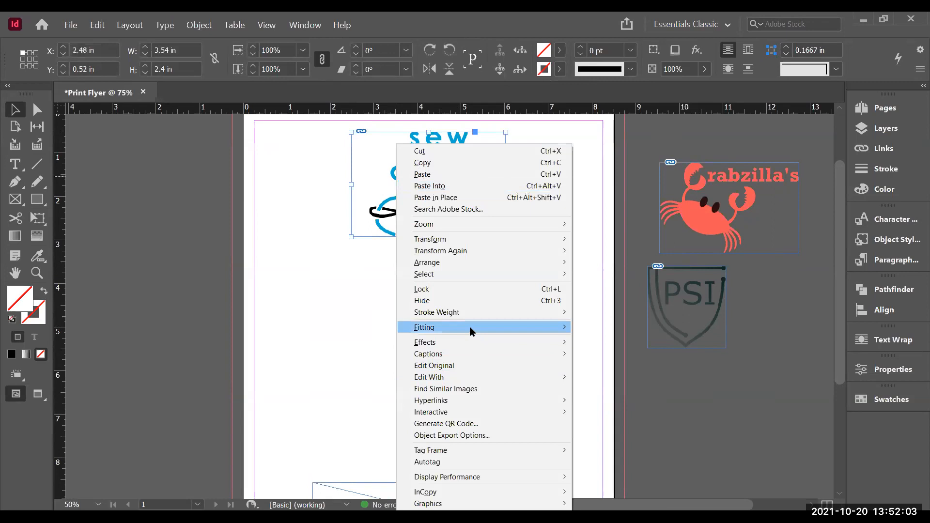
pyautogui.moveTo(471, 331)
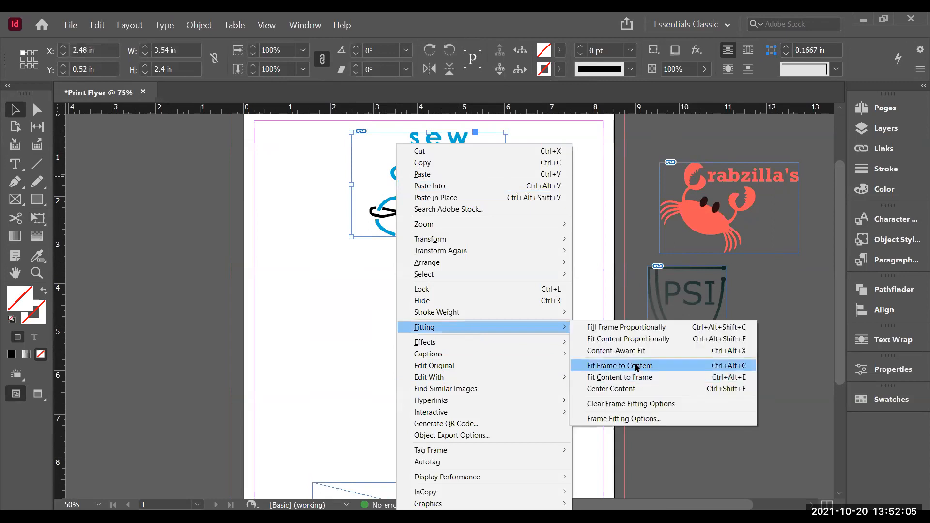
pyautogui.click(634, 366)
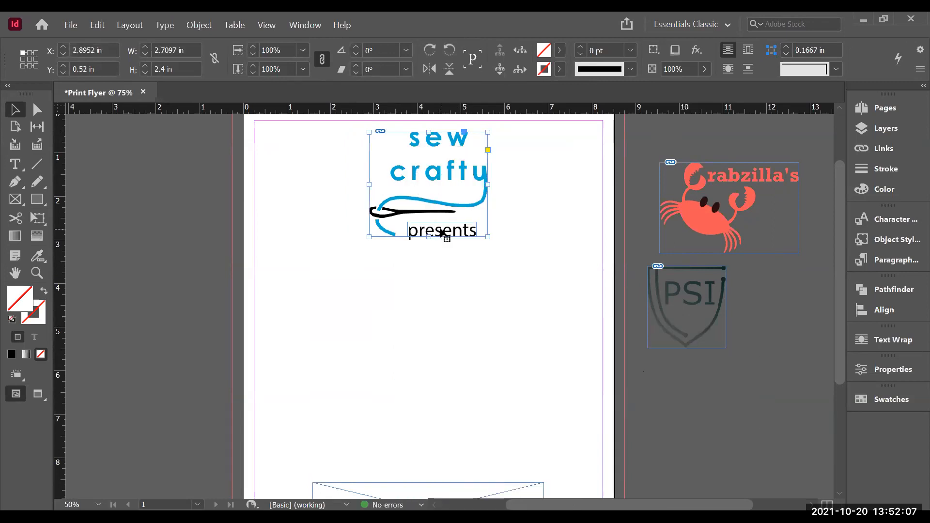
# Step: Nudge the "presents" text frame slightly to sit beneath the logo, then deselect it
pyautogui.moveTo(438, 234); pyautogui.dragTo(434, 231)
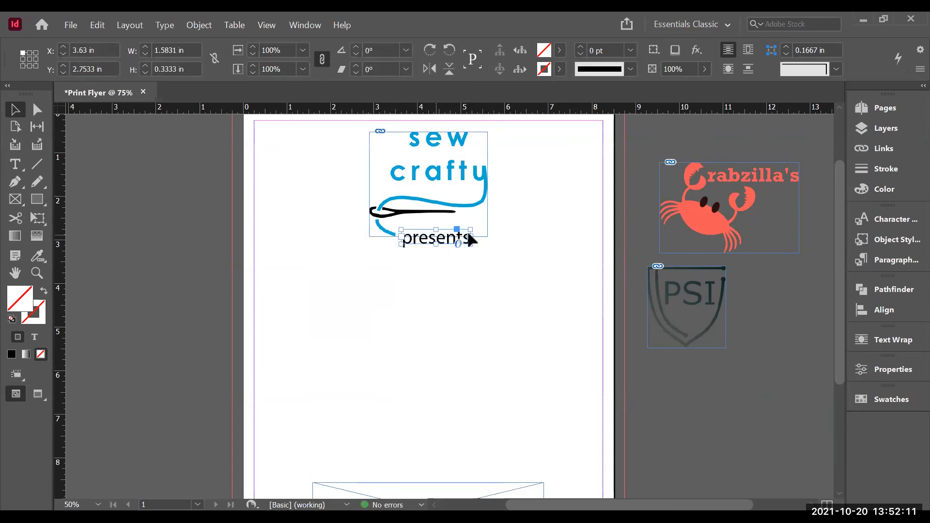
pyautogui.click(575, 228)
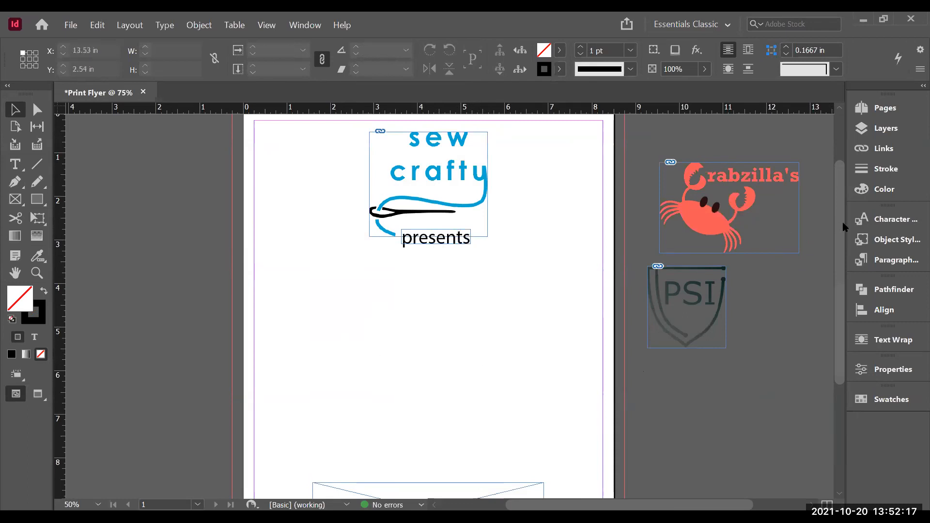
# Step: Draw a text frame about 6.9 by 3.5 in below the "presents" text
pyautogui.scroll(-3, 843, 228)
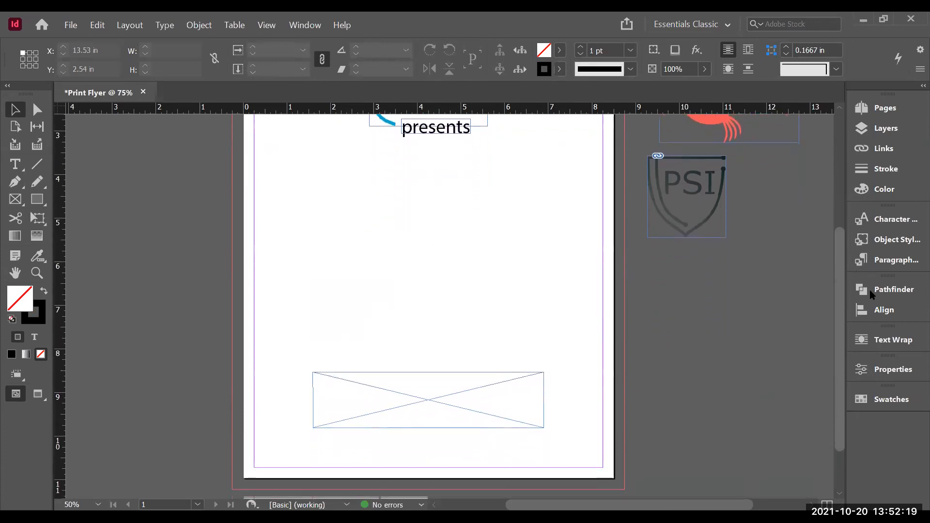
pyautogui.scroll(4, 847, 205)
pyautogui.scroll(-2, 847, 210)
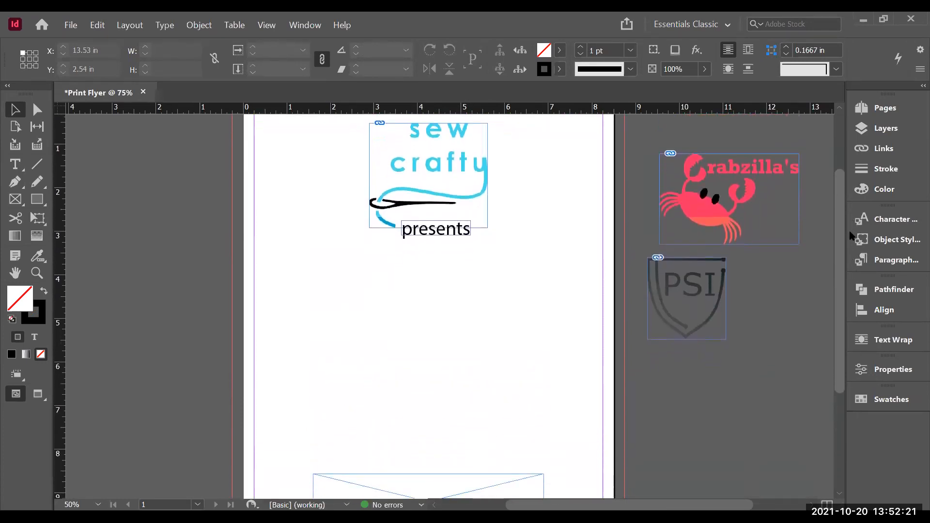
pyautogui.scroll(-2, 852, 241)
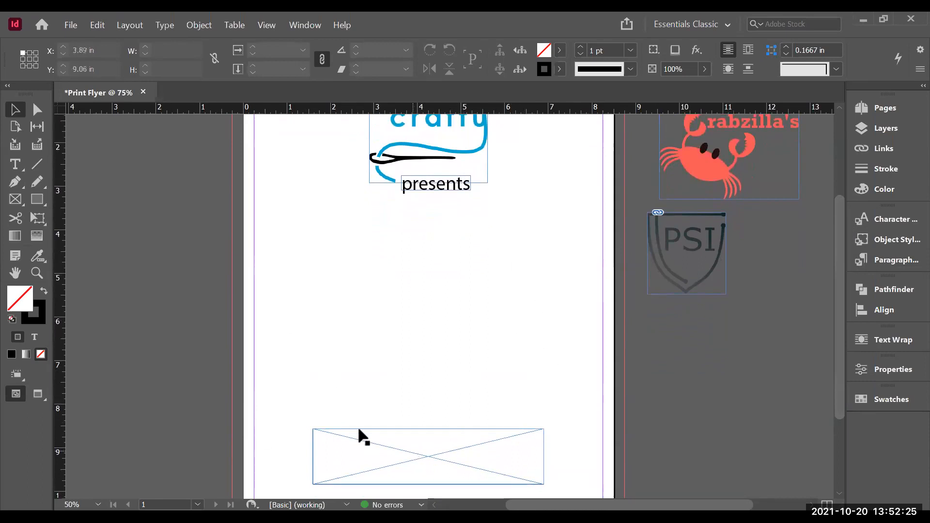
pyautogui.click(14, 164)
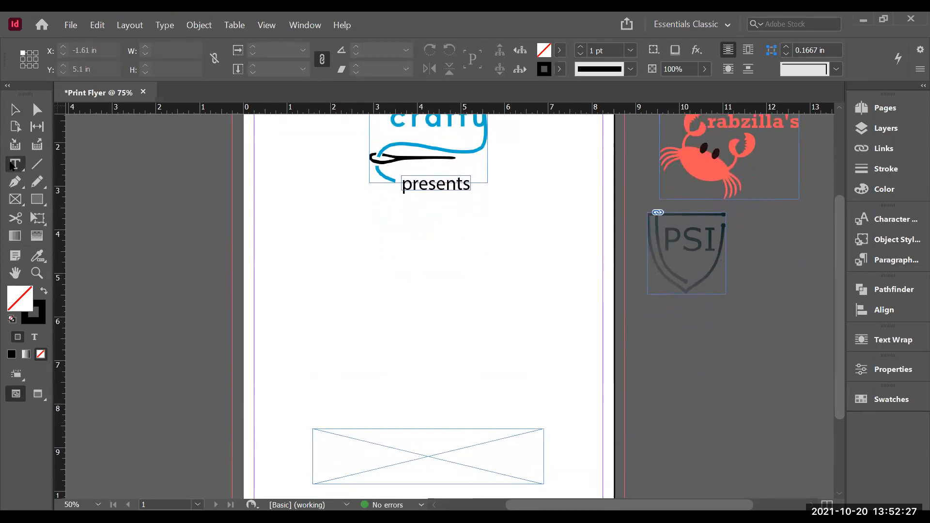
pyautogui.moveTo(370, 257); pyautogui.dragTo(584, 363)
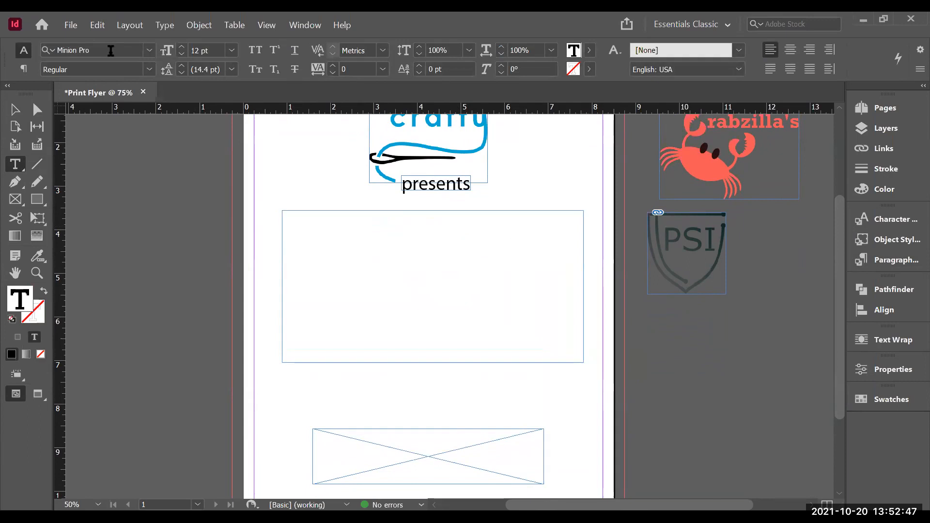
# Step: Select the "presents" frame and create a new character style from it
pyautogui.click(16, 110)
pyautogui.click(432, 187)
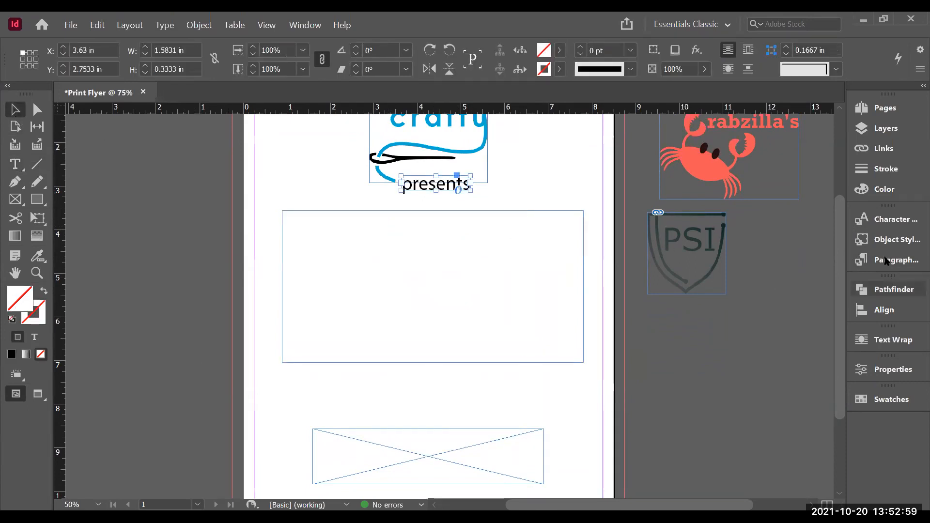
pyautogui.click(895, 220)
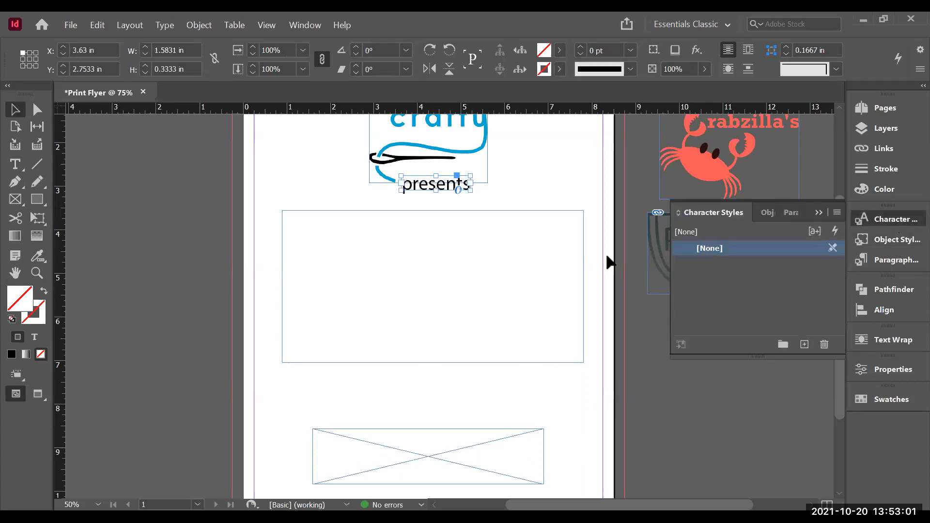
pyautogui.click(804, 344)
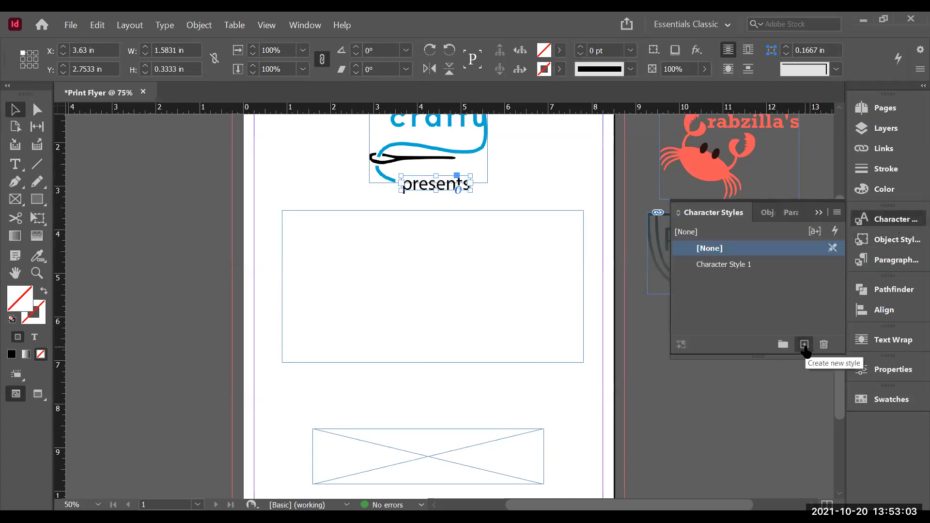
pyautogui.click(736, 266)
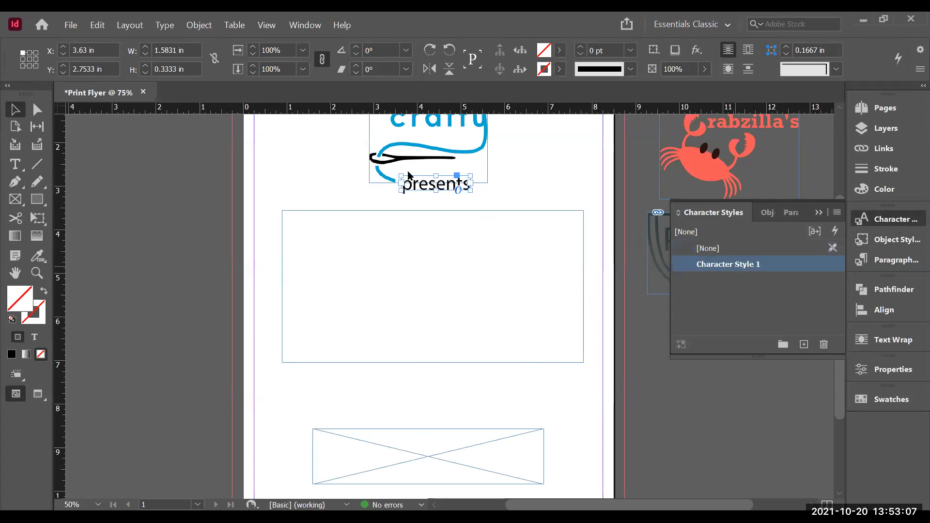
# Step: Name the new character style Text, reviewing its formatting categories before confirming
pyautogui.doubleClick(735, 266)
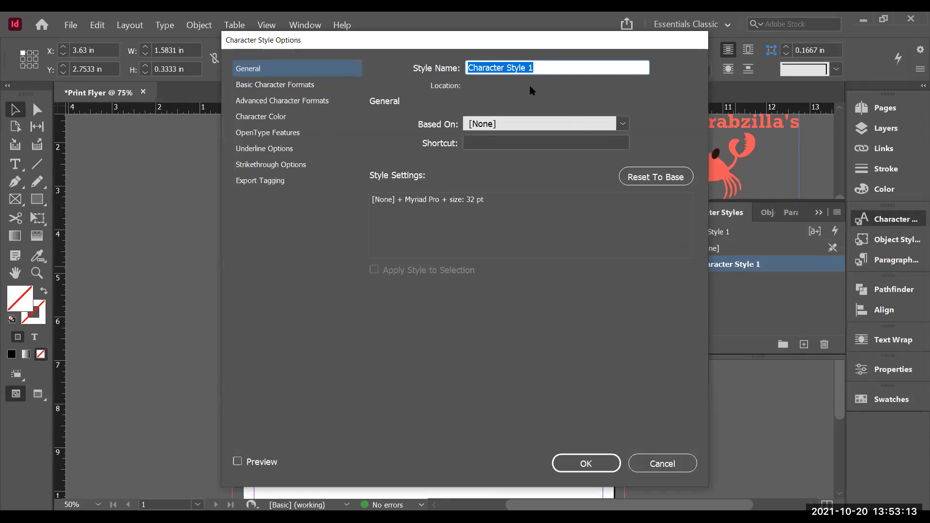
pyautogui.write('Text')
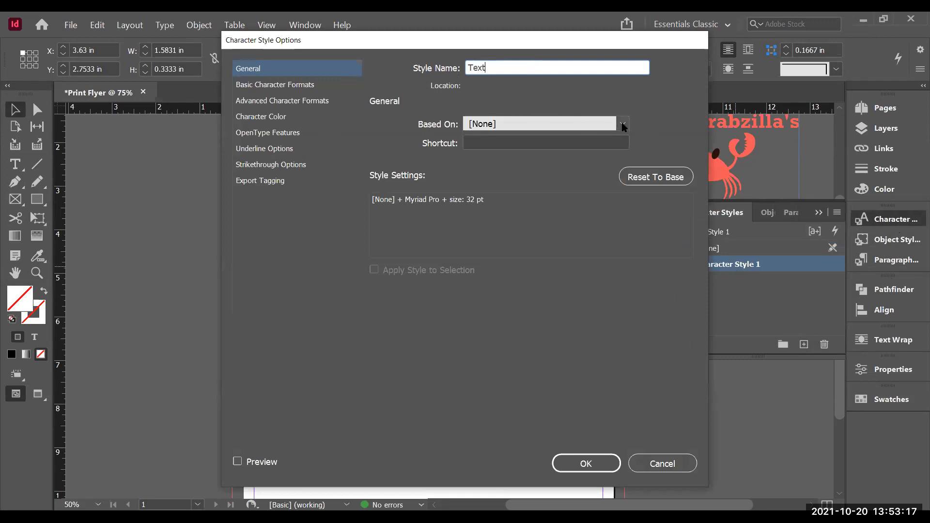
pyautogui.press('Tab')
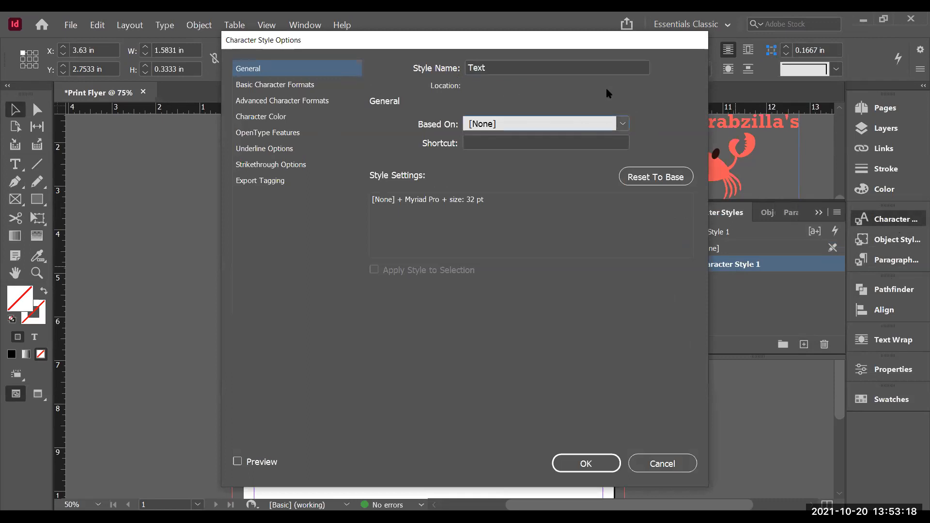
pyautogui.click(275, 87)
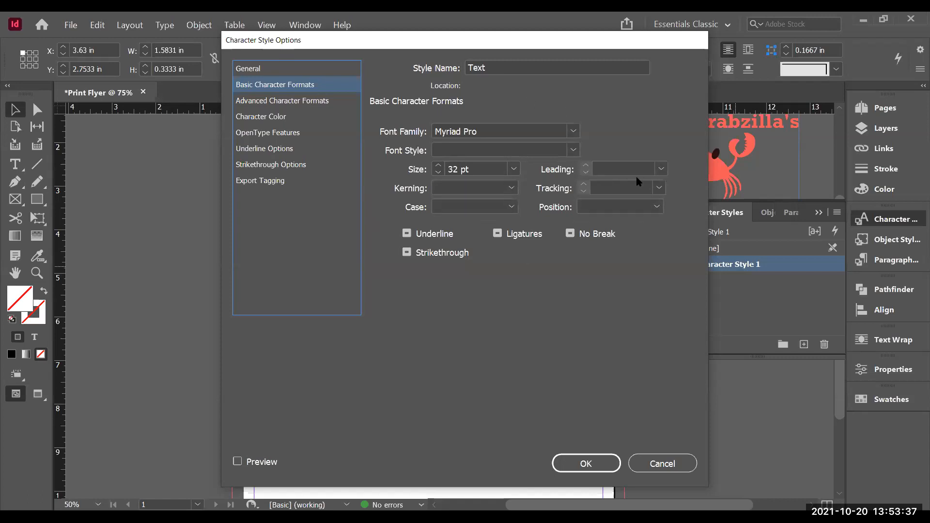
pyautogui.click(574, 151)
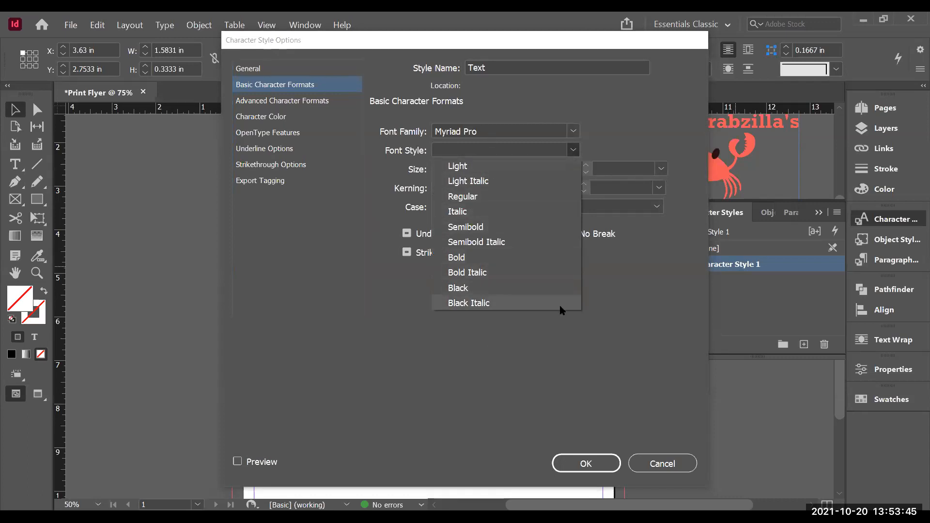
pyautogui.click(518, 354)
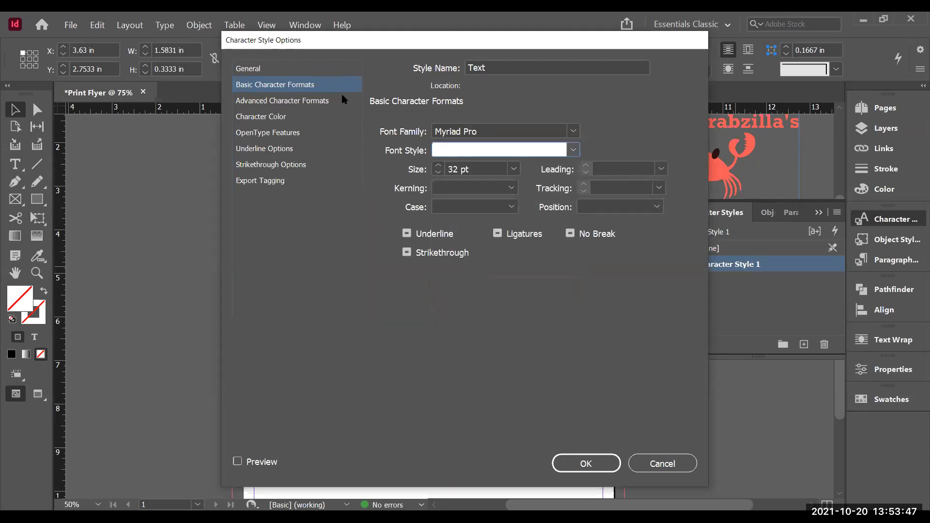
pyautogui.click(319, 102)
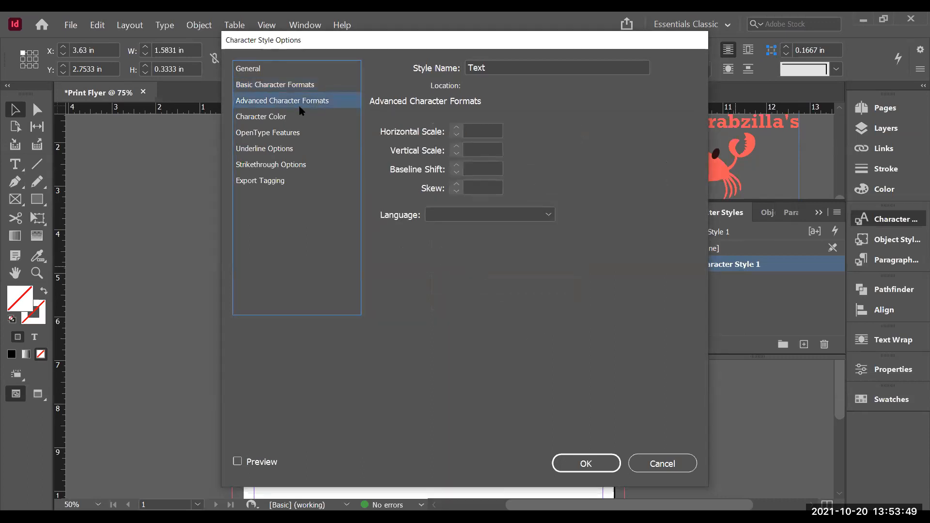
pyautogui.click(296, 116)
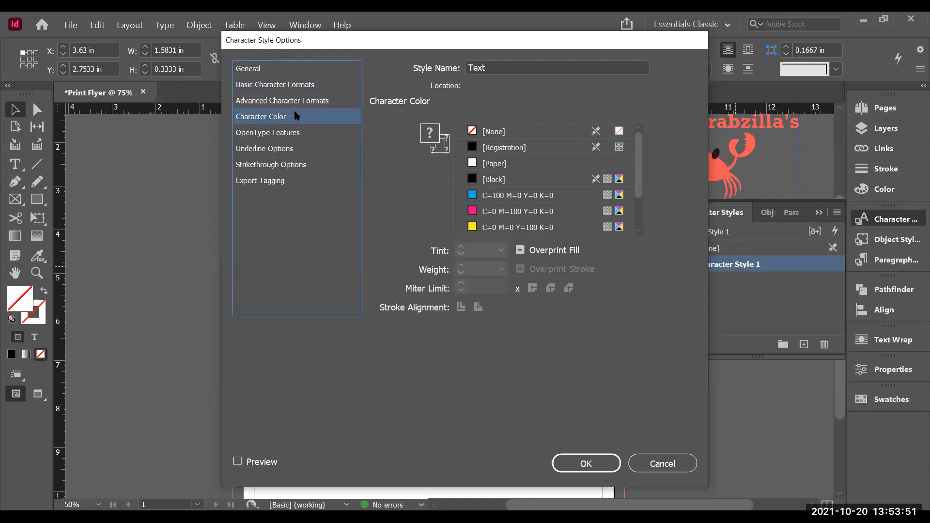
pyautogui.click(267, 133)
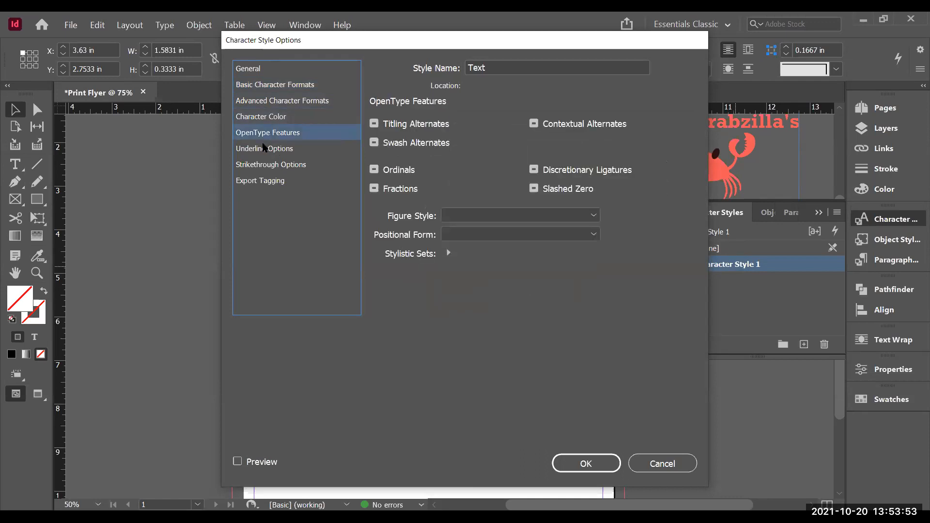
pyautogui.click(265, 148)
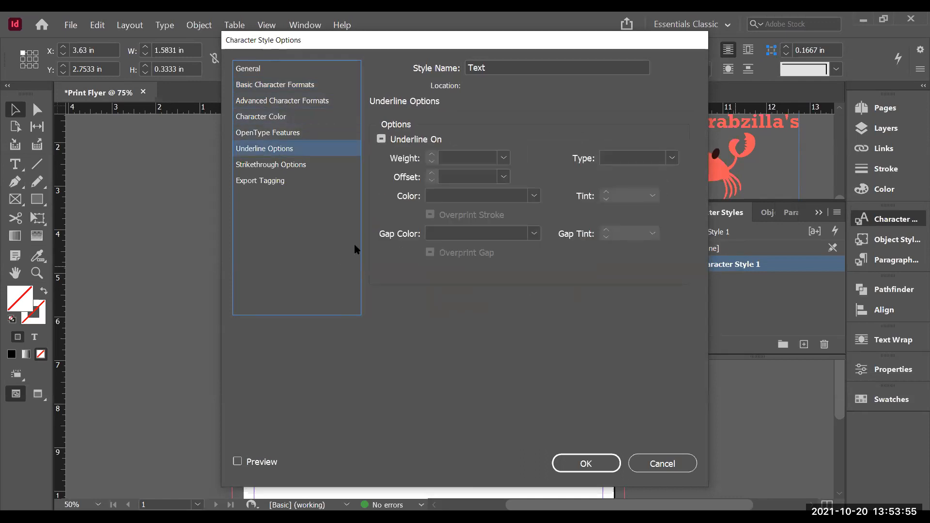
pyautogui.click(583, 463)
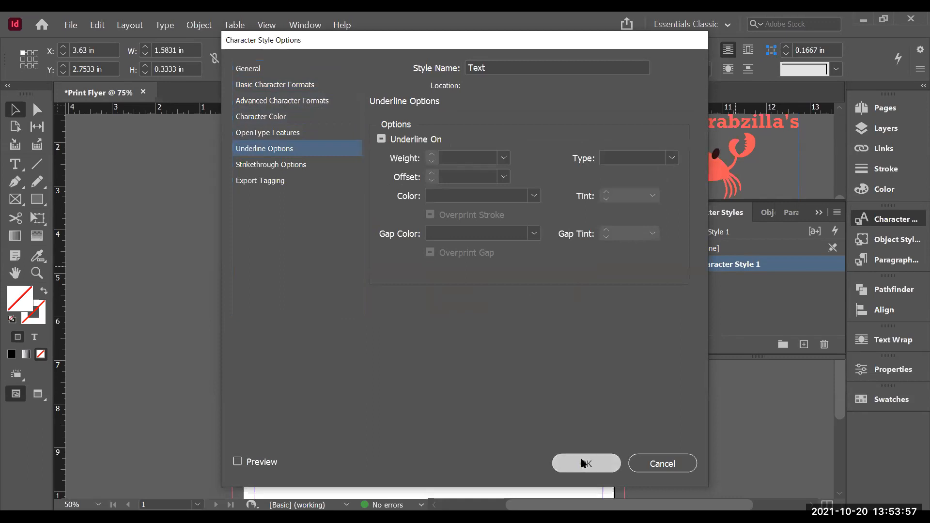
# Step: Apply the Text character style to the large text frame and place a text cursor in it
pyautogui.click(366, 252)
pyautogui.click(716, 263)
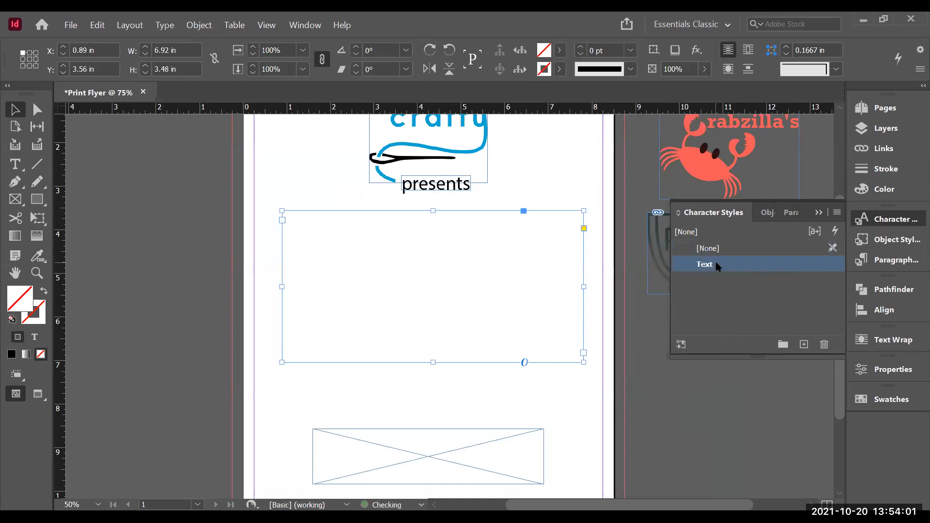
pyautogui.doubleClick(390, 250)
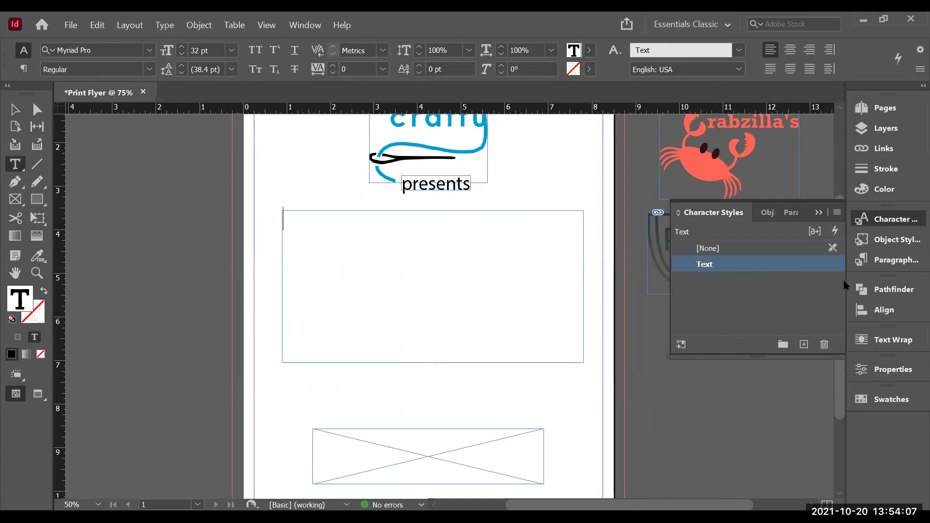
# Step: Create a new paragraph style named Heading 1, checking its Next Style options
pyautogui.click(886, 262)
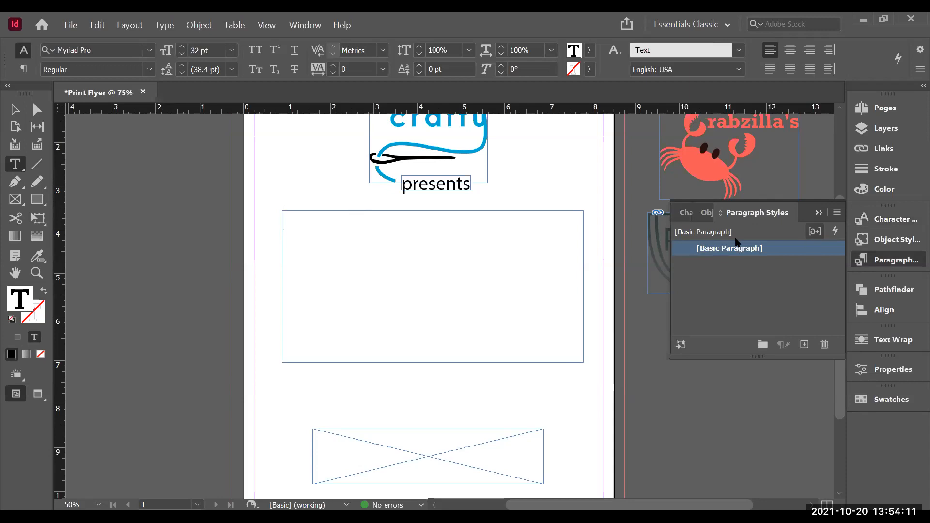
pyautogui.click(804, 344)
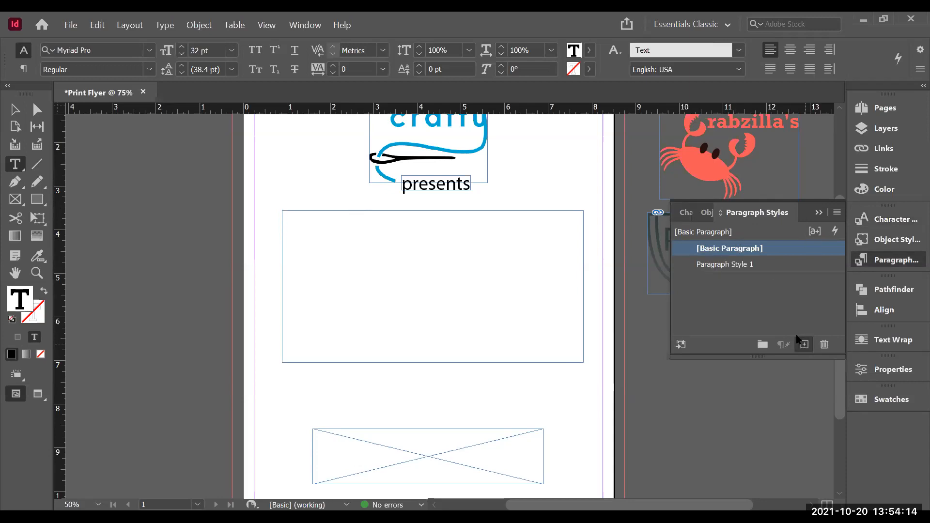
pyautogui.click(737, 267)
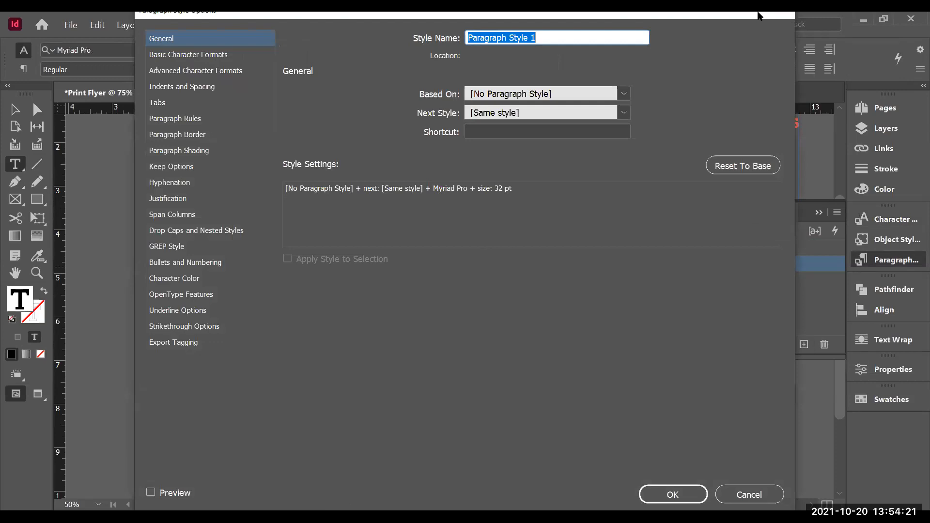
pyautogui.moveTo(758, 16); pyautogui.dragTo(751, 80)
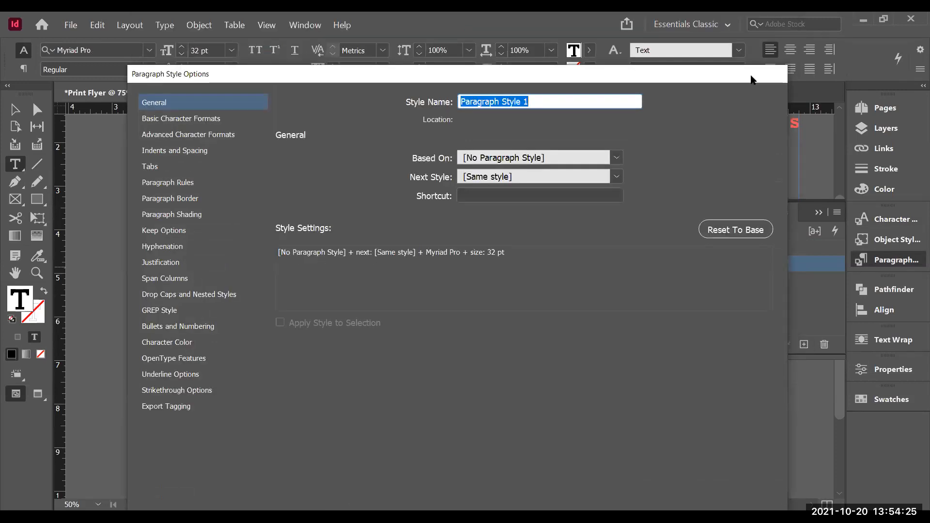
pyautogui.write('Heading')
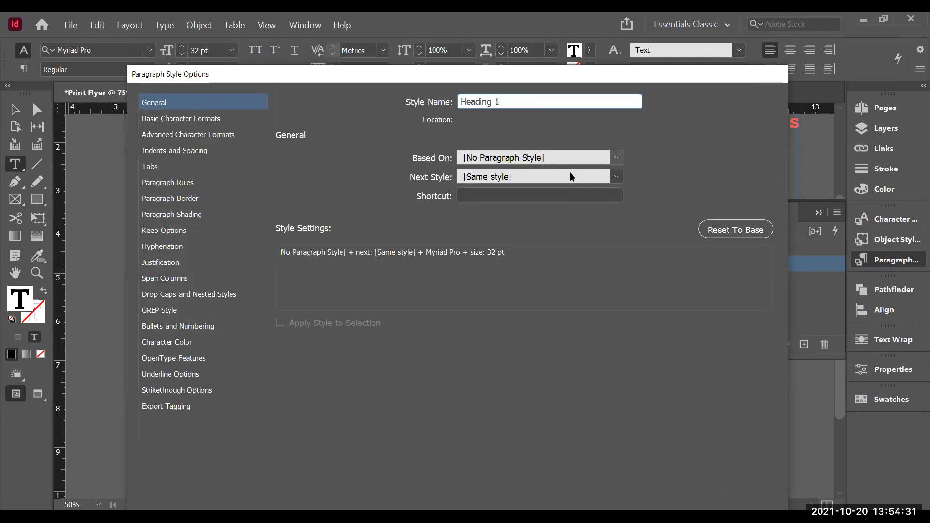
pyautogui.click(615, 158)
pyautogui.click(615, 180)
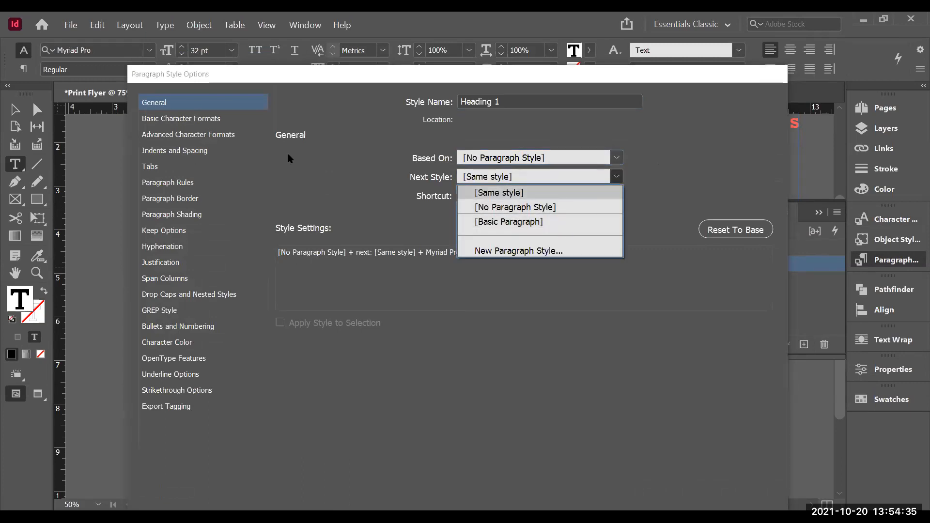
# Step: Set the Heading 1 style's font size to 75 pt in its basic character formats
pyautogui.click(212, 121)
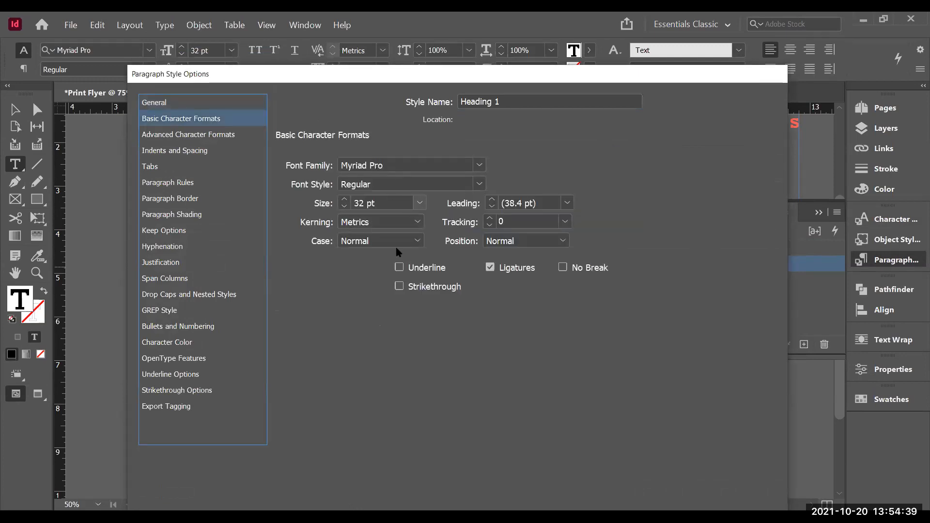
pyautogui.click(345, 201)
pyautogui.click(345, 200)
pyautogui.click(344, 200)
pyautogui.click(345, 201)
pyautogui.click(345, 201)
pyautogui.click(345, 201)
pyautogui.click(345, 200)
pyautogui.click(345, 200)
pyautogui.click(344, 200)
pyautogui.click(344, 200)
pyautogui.click(345, 201)
pyautogui.click(345, 200)
pyautogui.click(344, 201)
pyautogui.click(345, 201)
pyautogui.click(344, 201)
pyautogui.click(345, 201)
pyautogui.click(345, 201)
pyautogui.click(345, 201)
pyautogui.click(345, 200)
pyautogui.click(345, 201)
pyautogui.click(345, 200)
pyautogui.click(344, 206)
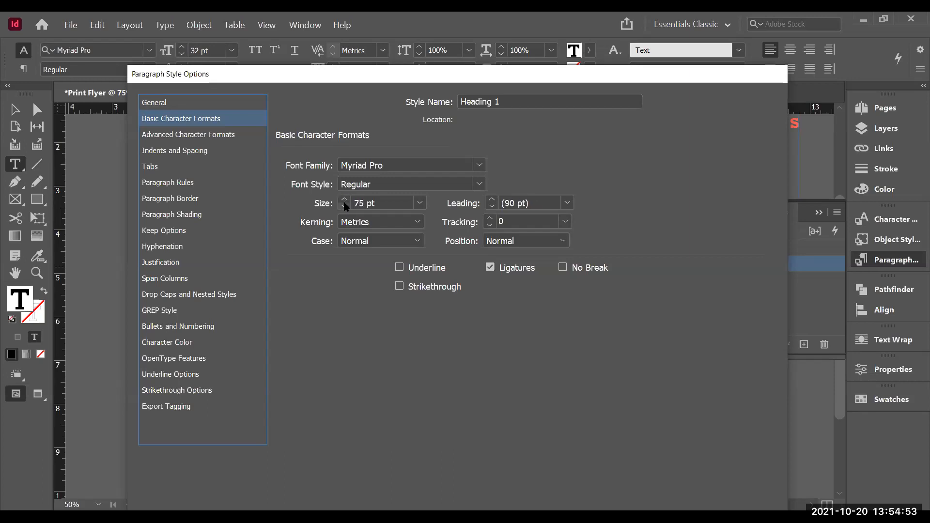
# Step: Browse through the remaining Heading 1 paragraph style option categories
pyautogui.click(210, 136)
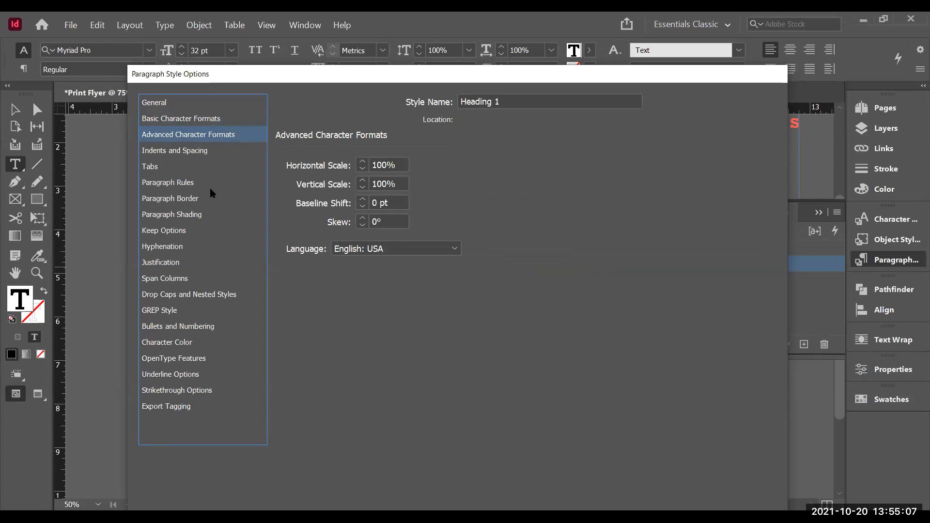
pyautogui.click(161, 153)
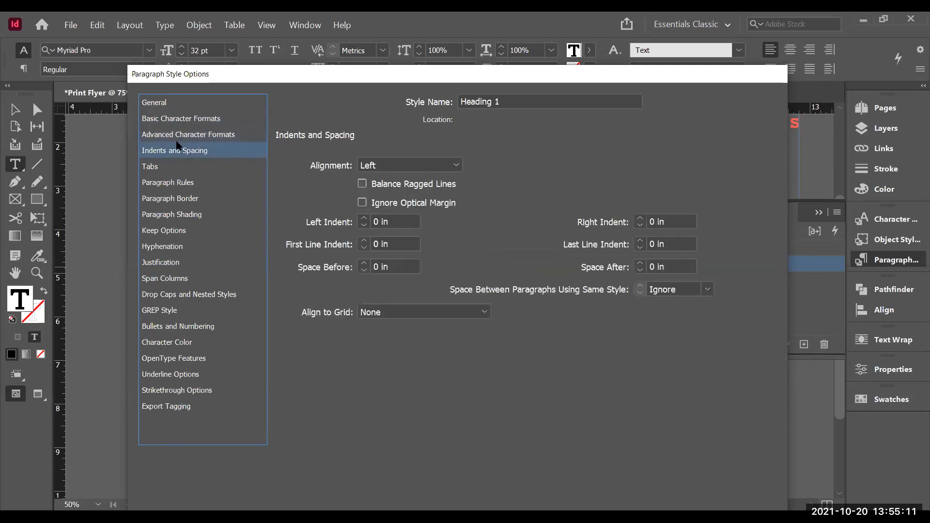
pyautogui.click(161, 167)
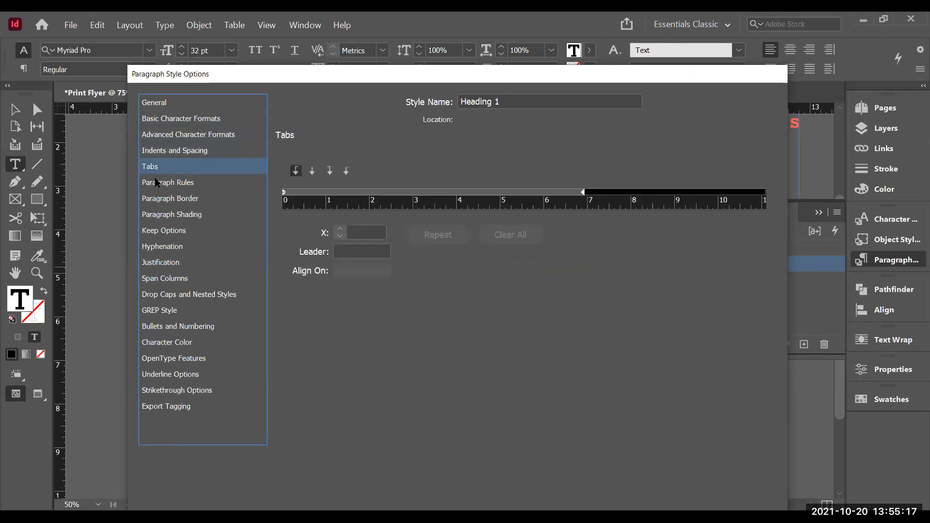
pyautogui.click(162, 183)
pyautogui.click(163, 201)
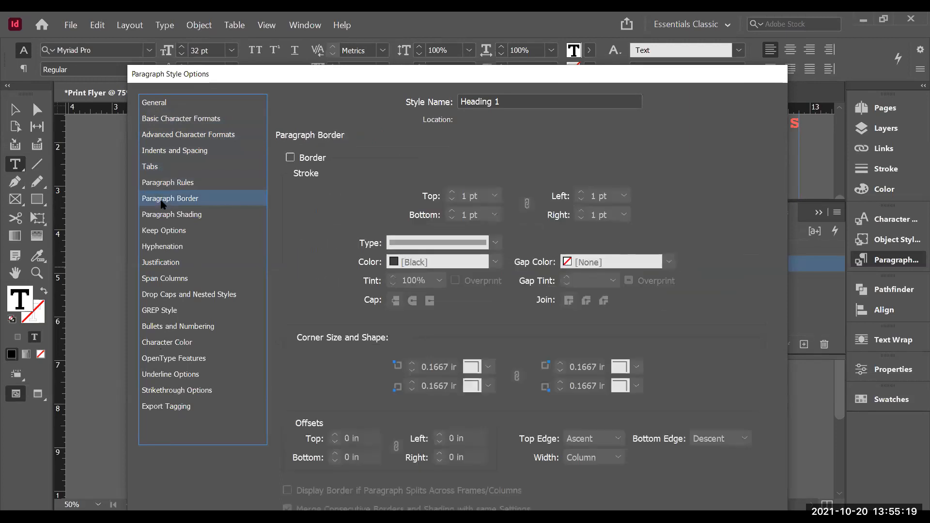
pyautogui.click(163, 219)
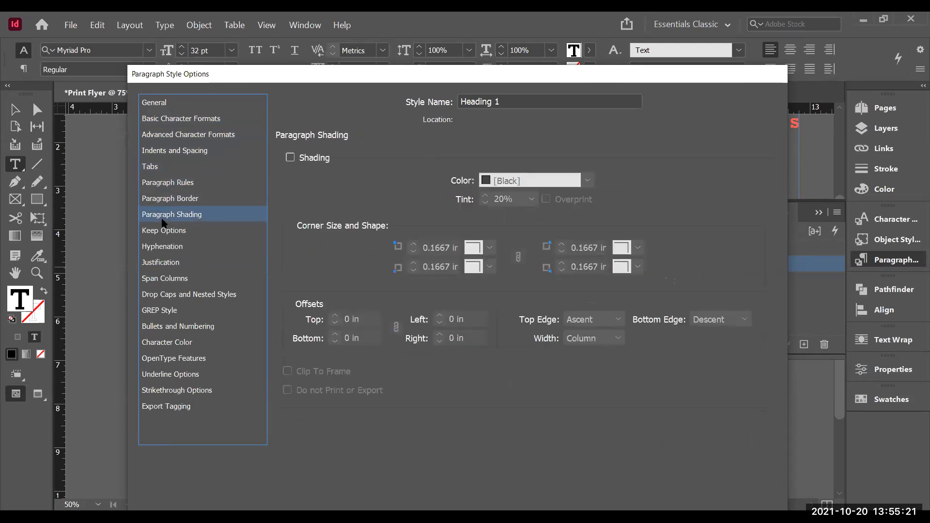
pyautogui.click(159, 231)
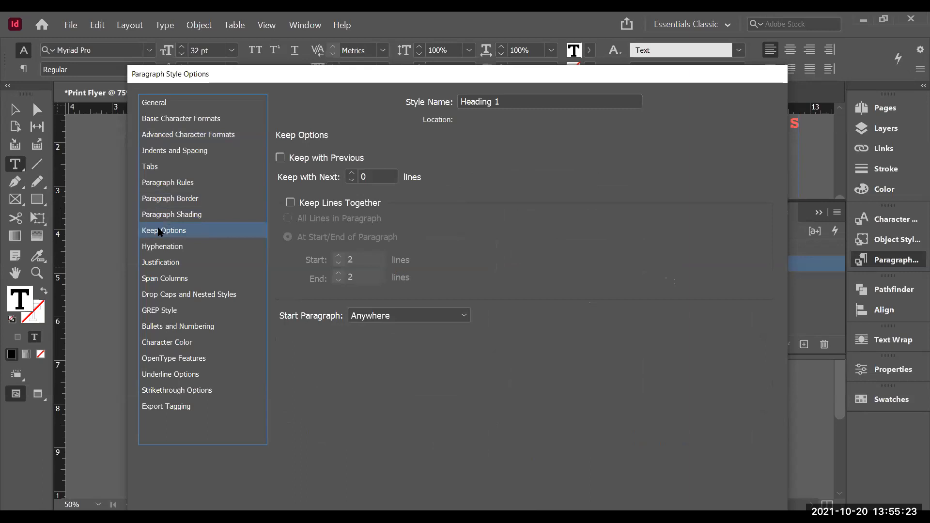
pyautogui.click(157, 246)
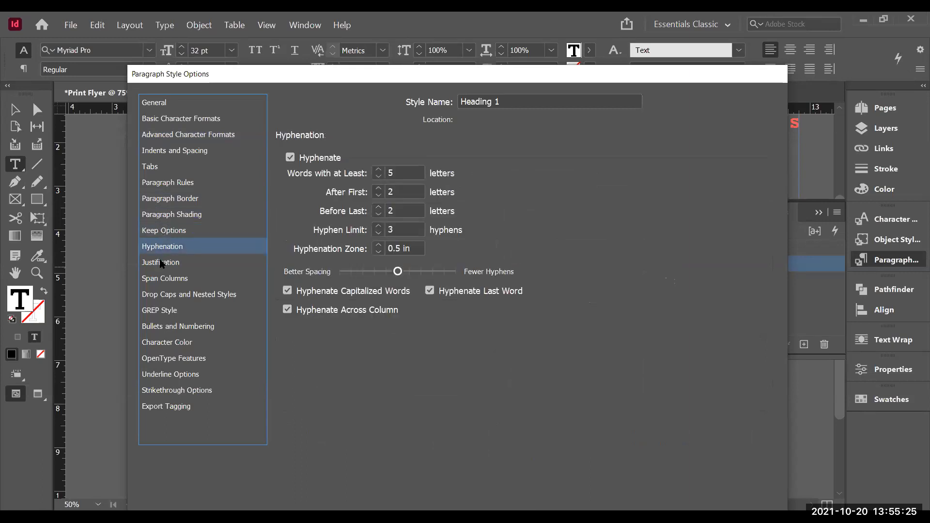
pyautogui.click(161, 263)
pyautogui.click(164, 277)
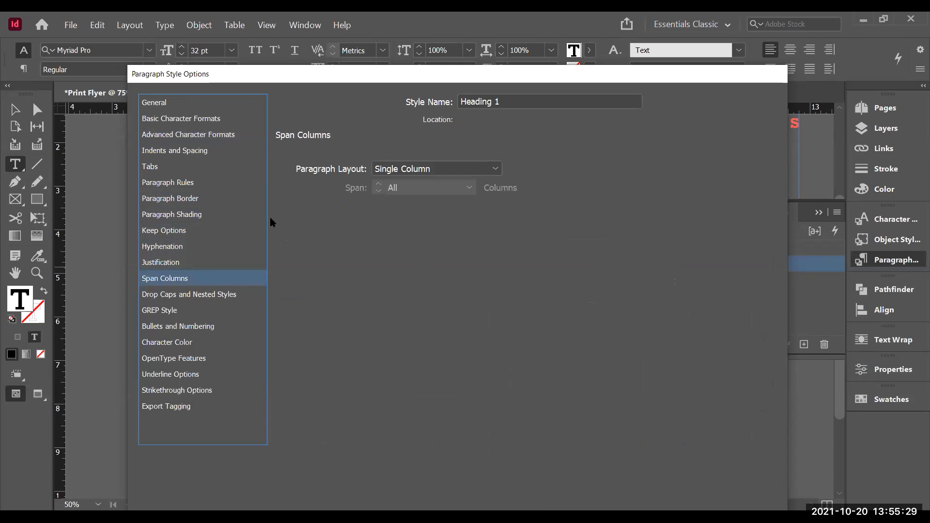
pyautogui.click(470, 167)
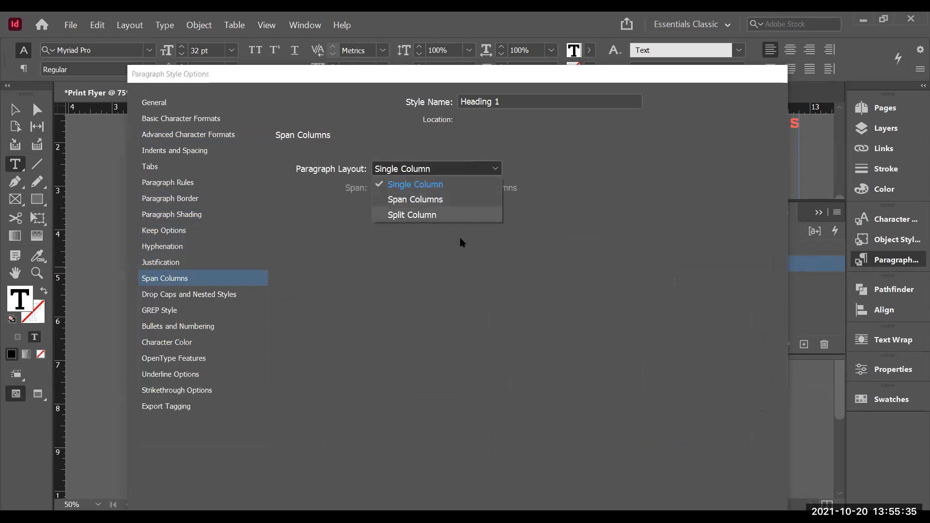
pyautogui.click(203, 292)
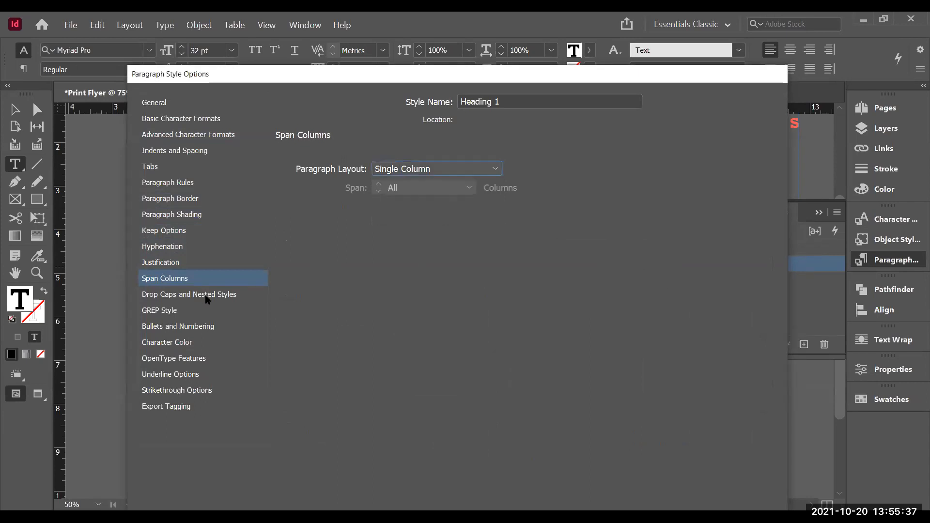
pyautogui.click(205, 296)
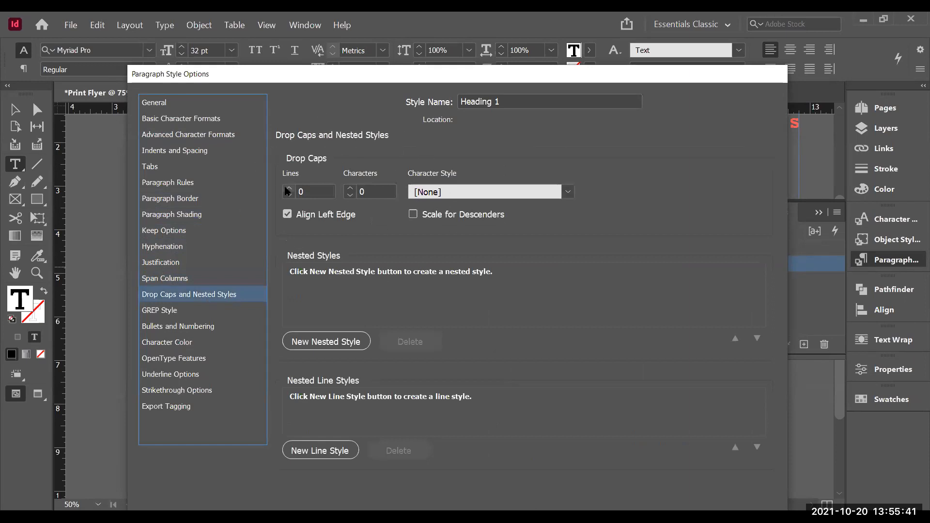
pyautogui.click(169, 314)
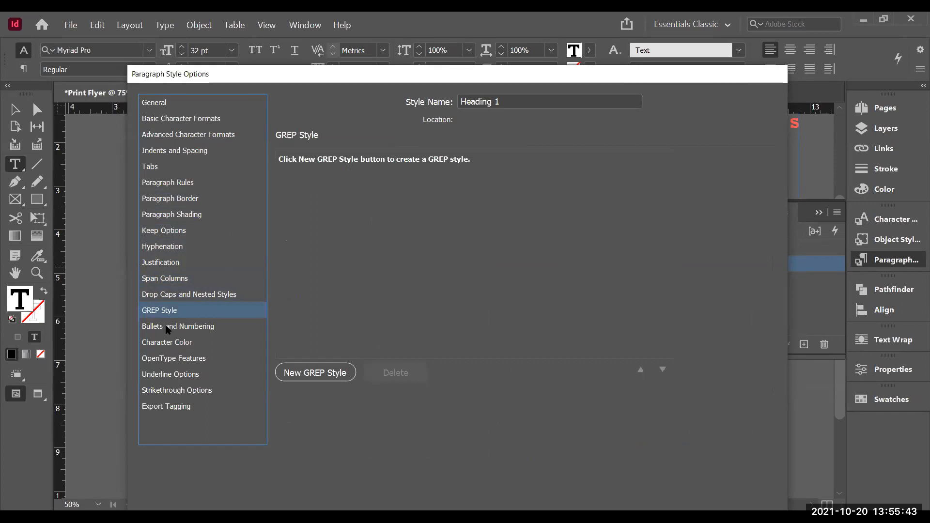
pyautogui.click(165, 328)
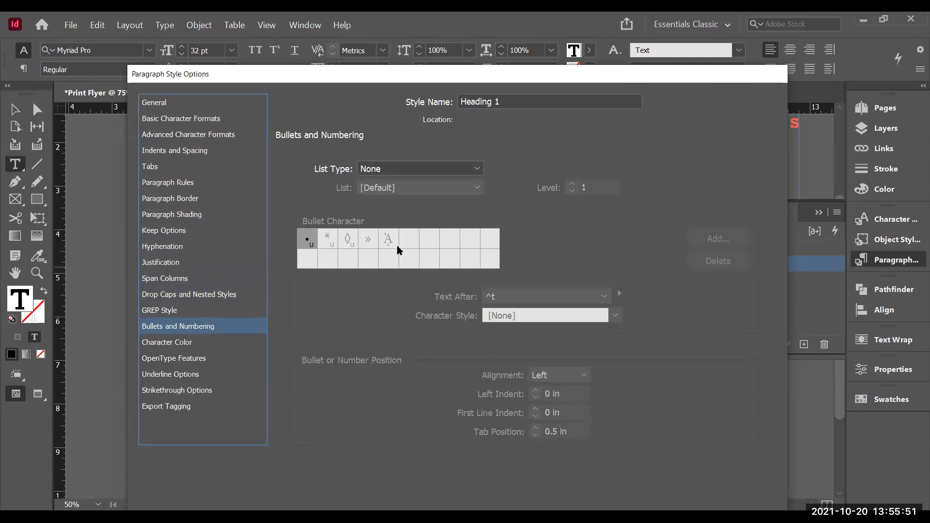
pyautogui.click(172, 344)
pyautogui.click(166, 359)
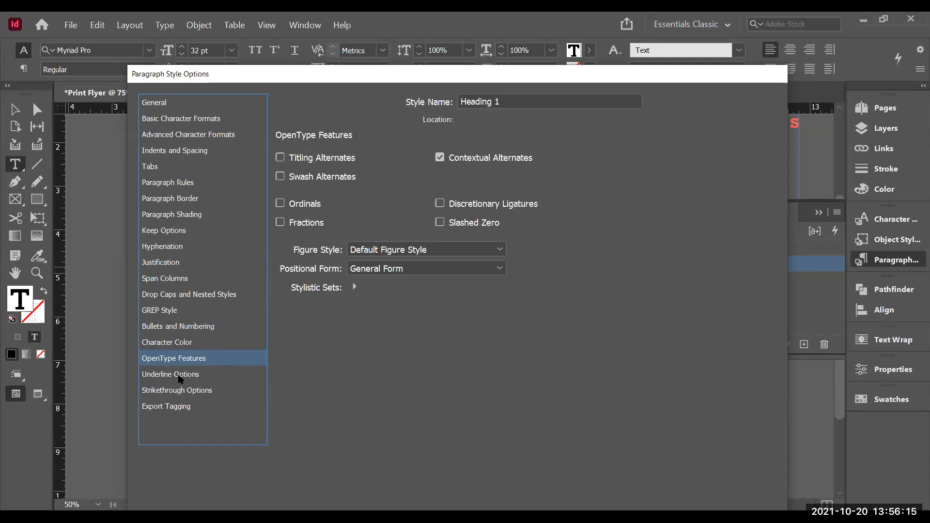
pyautogui.click(179, 378)
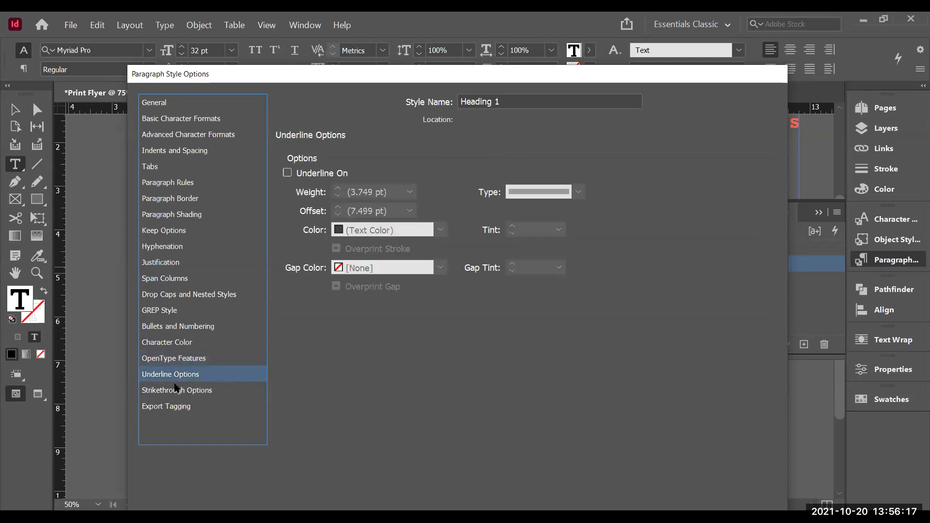
pyautogui.click(199, 398)
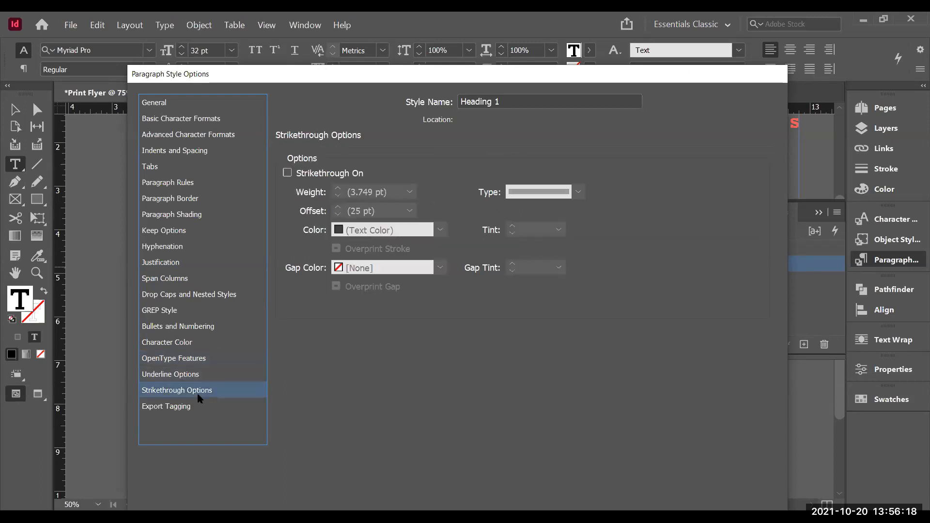
pyautogui.click(170, 408)
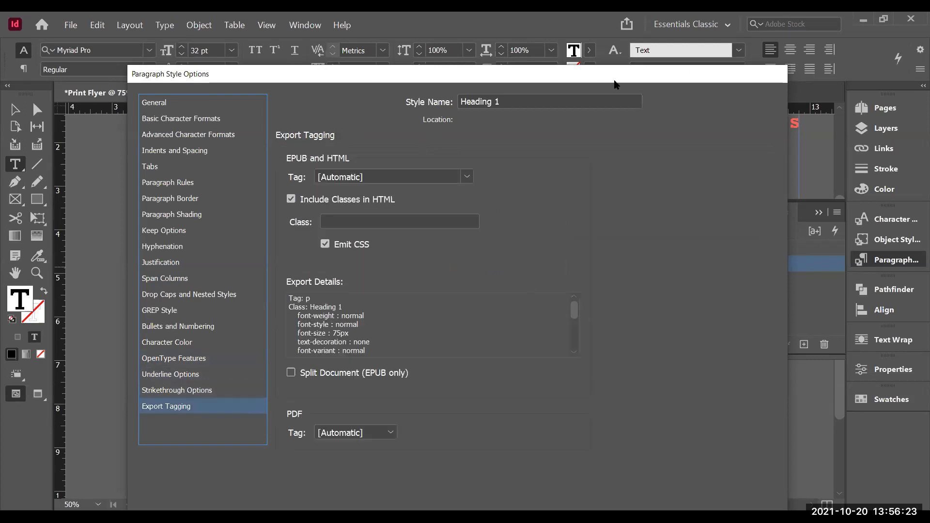
# Step: Recheck the General and Basic Character Formats settings and confirm the Heading 1 style
pyautogui.moveTo(614, 78); pyautogui.dragTo(625, 25)
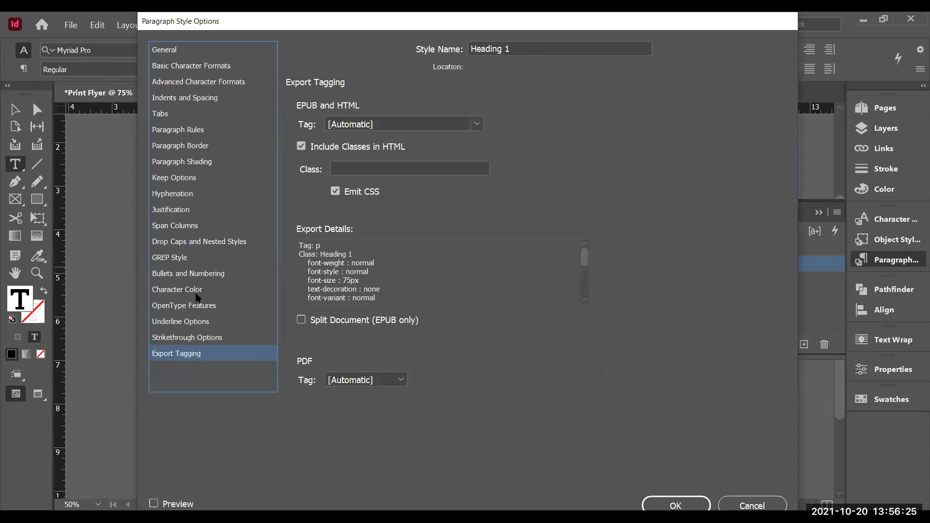
pyautogui.click(167, 51)
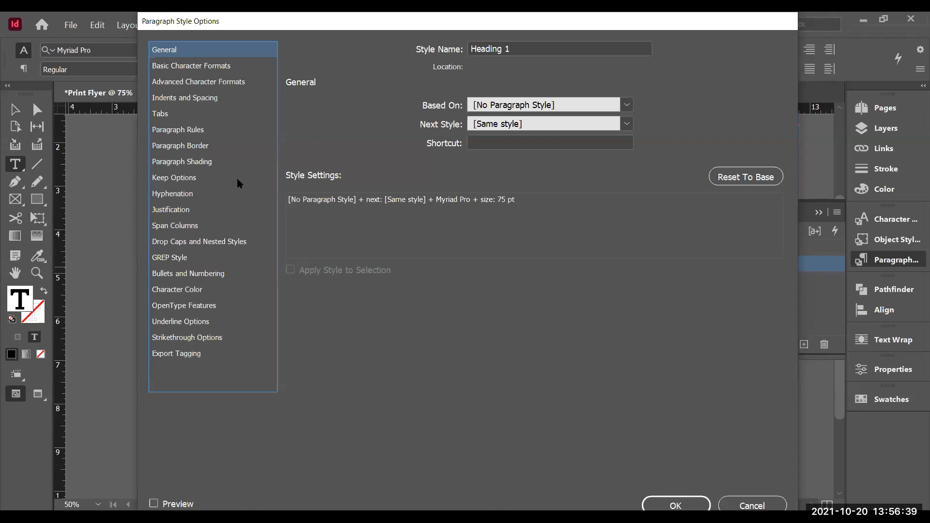
pyautogui.click(194, 68)
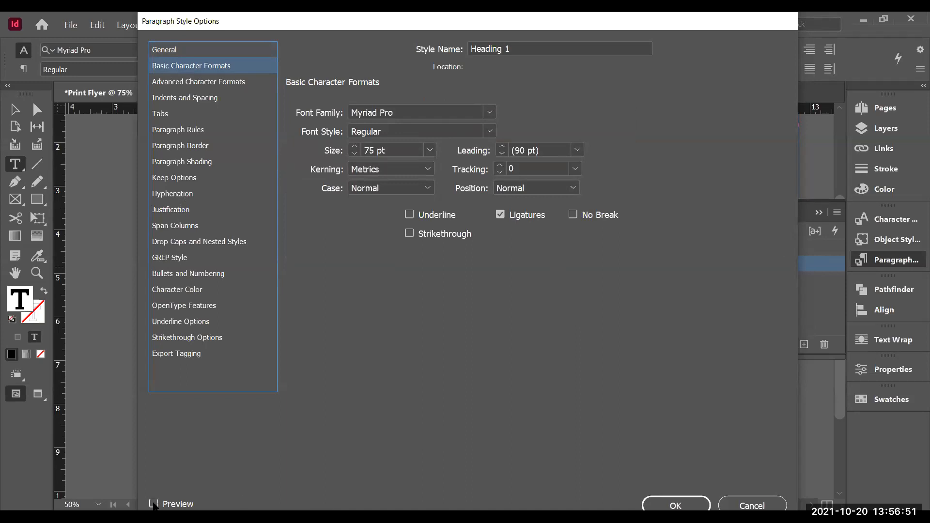
pyautogui.click(677, 505)
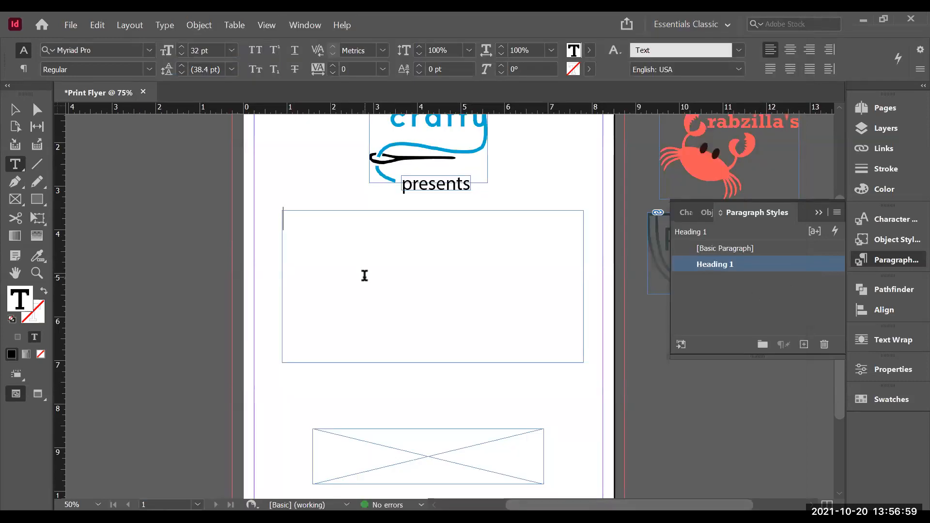
# Step: Type the heading Holiday Sale into the large text frame
pyautogui.write('H')
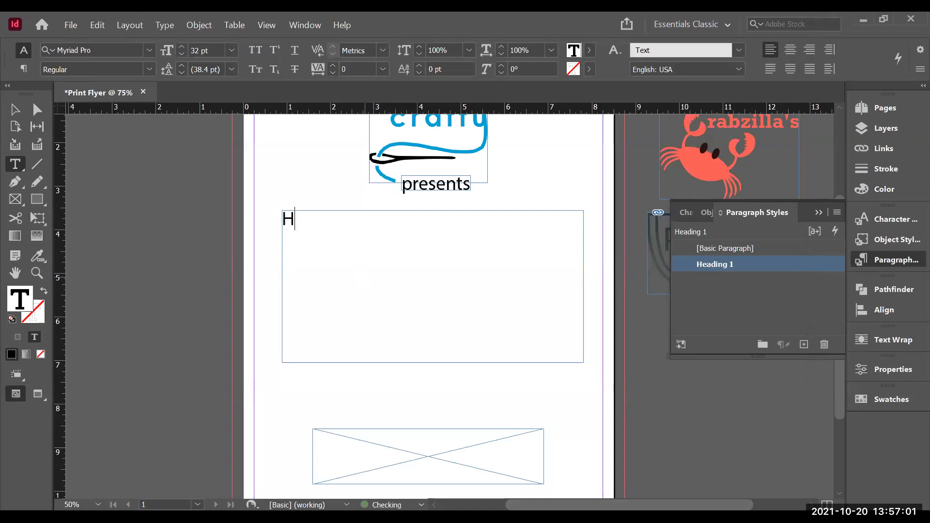
pyautogui.write('oliday Sale')
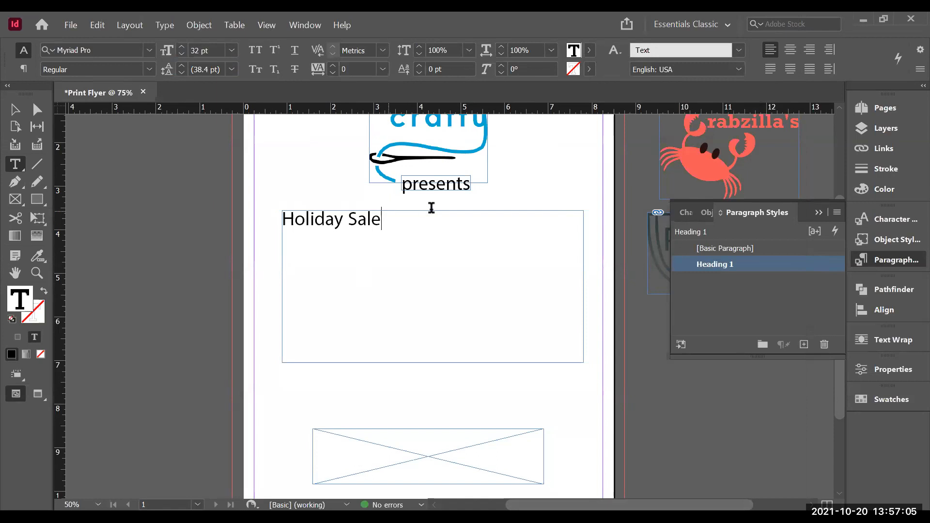
# Step: Select the Holiday Sale text, clear its character style to [None], and center-align it
pyautogui.moveTo(385, 218); pyautogui.dragTo(271, 232)
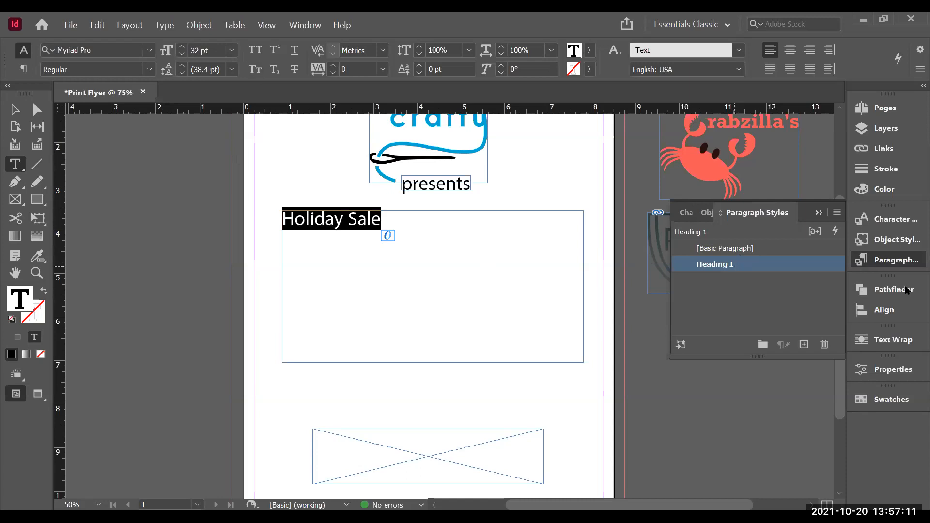
pyautogui.click(909, 226)
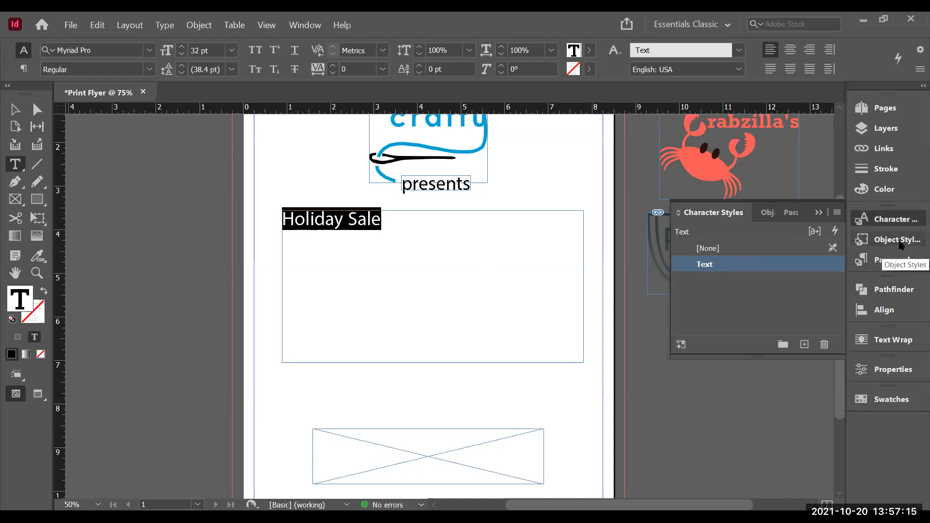
pyautogui.click(896, 260)
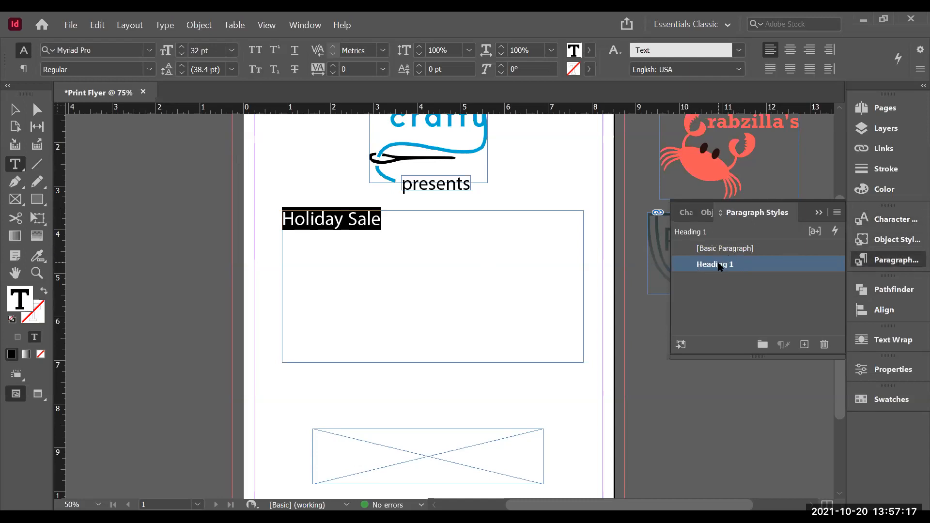
pyautogui.click(895, 219)
pyautogui.click(711, 249)
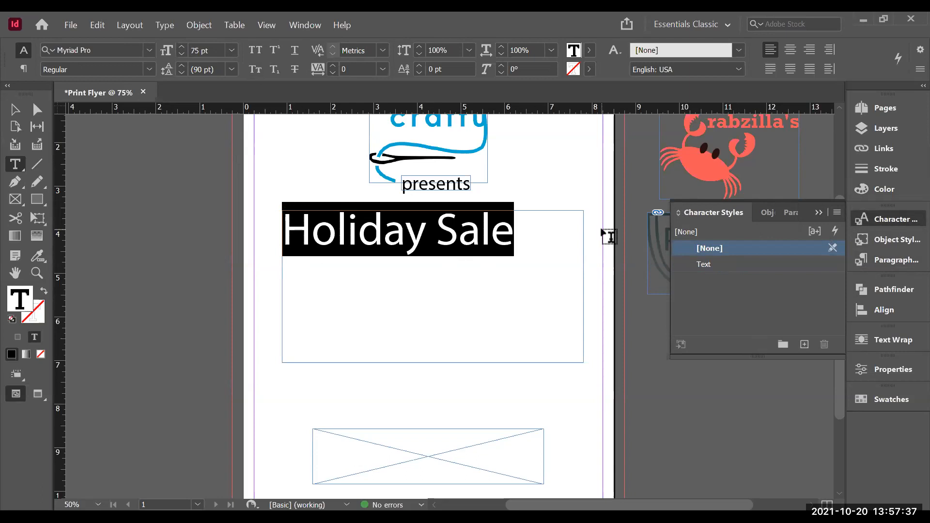
pyautogui.click(796, 57)
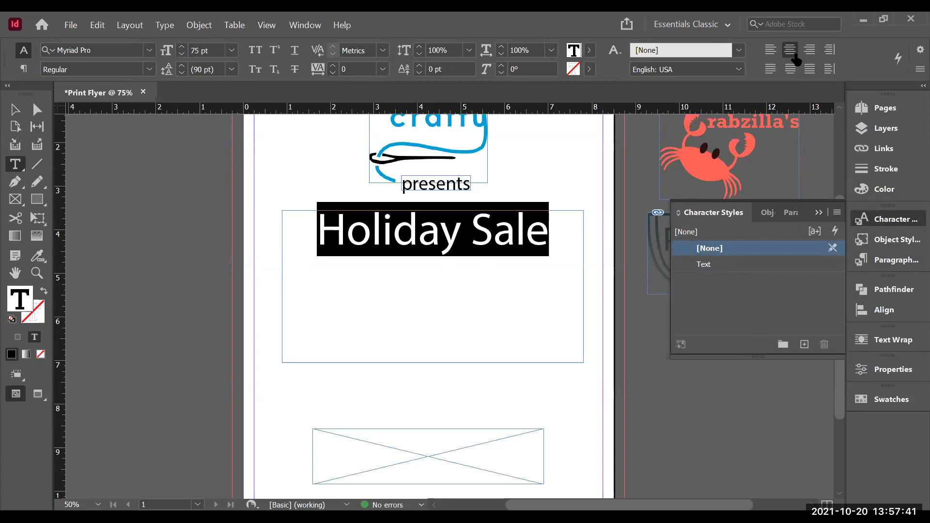
# Step: Add a new line below the heading using the Text character style, reading 40% Off Textiles
pyautogui.click(528, 289)
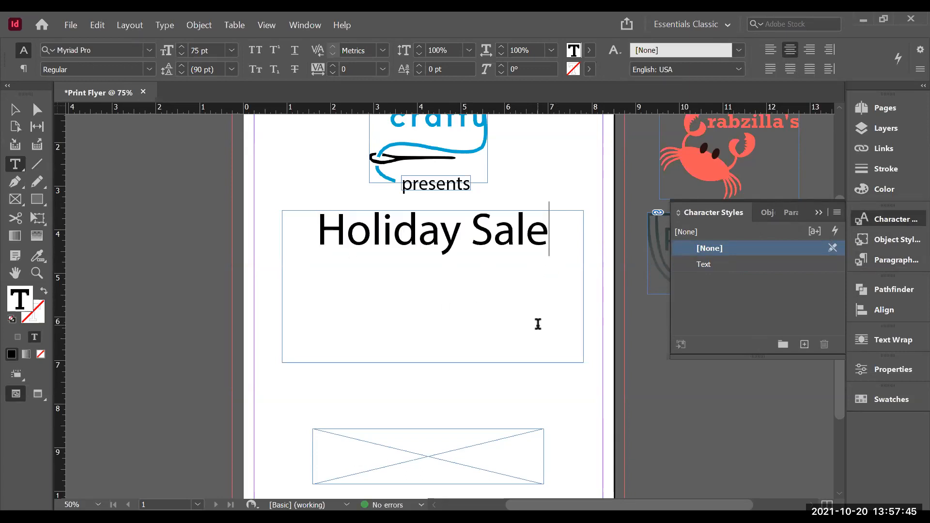
pyautogui.press('Return')
pyautogui.click(705, 266)
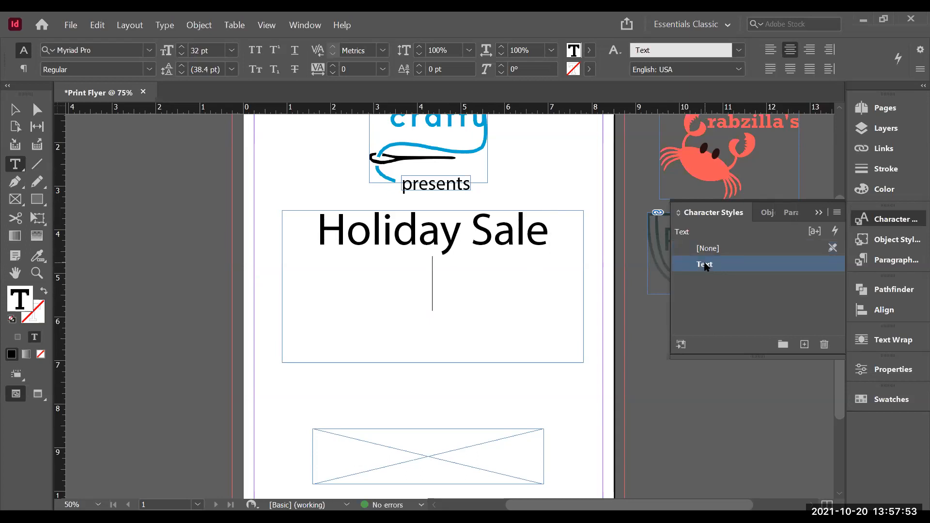
pyautogui.write('40%')
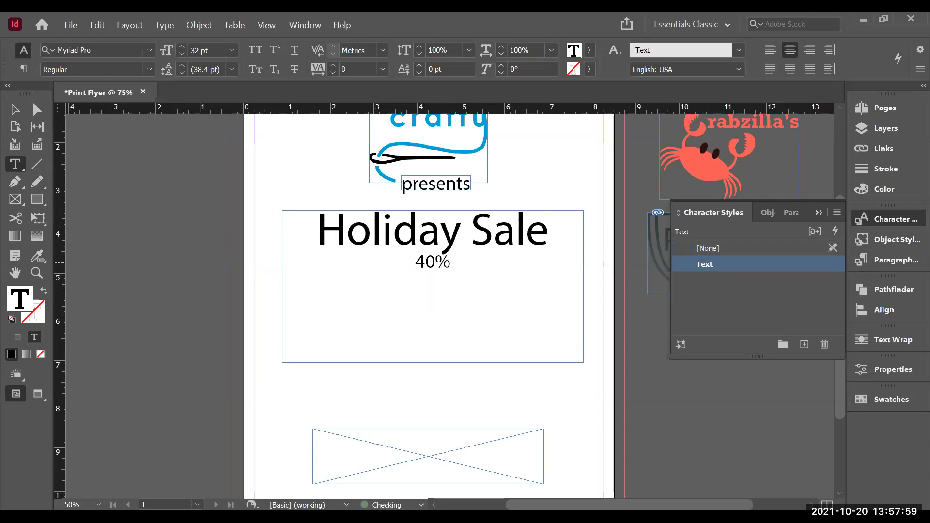
pyautogui.write(' Off ')
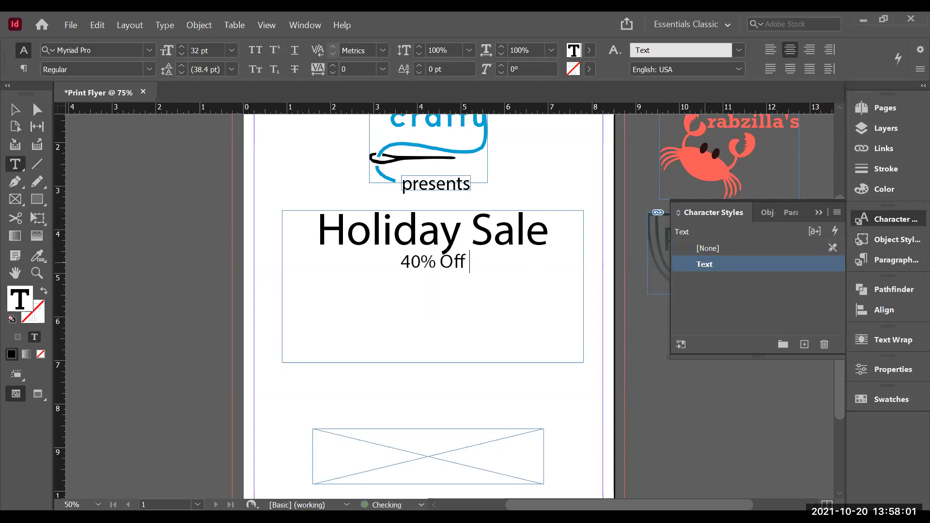
pyautogui.write('Text')
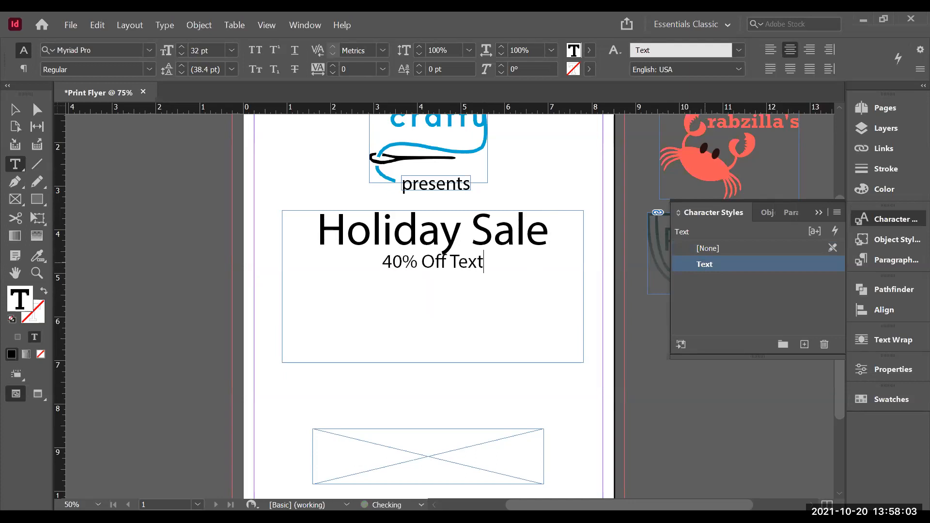
pyautogui.write('iles')
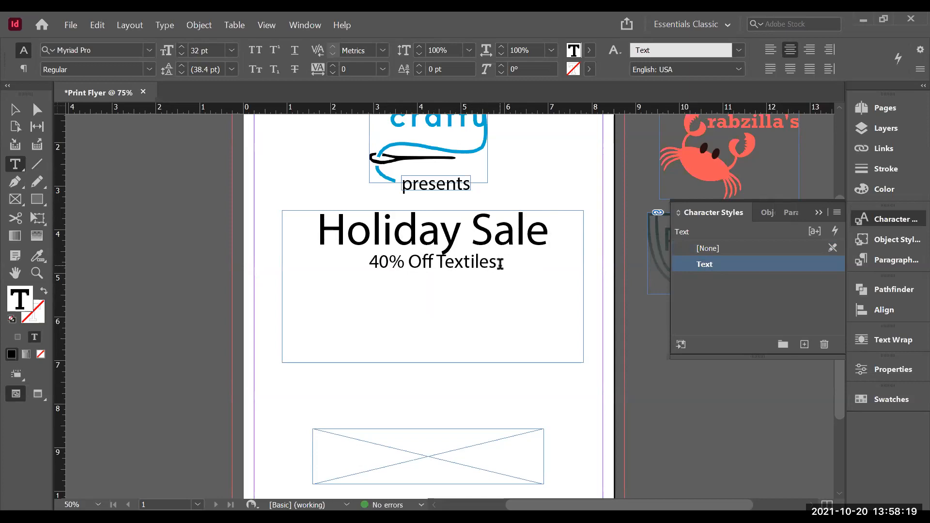
# Step: Select the 40% Off Textiles line and create a new paragraph style
pyautogui.moveTo(500, 262); pyautogui.dragTo(348, 262)
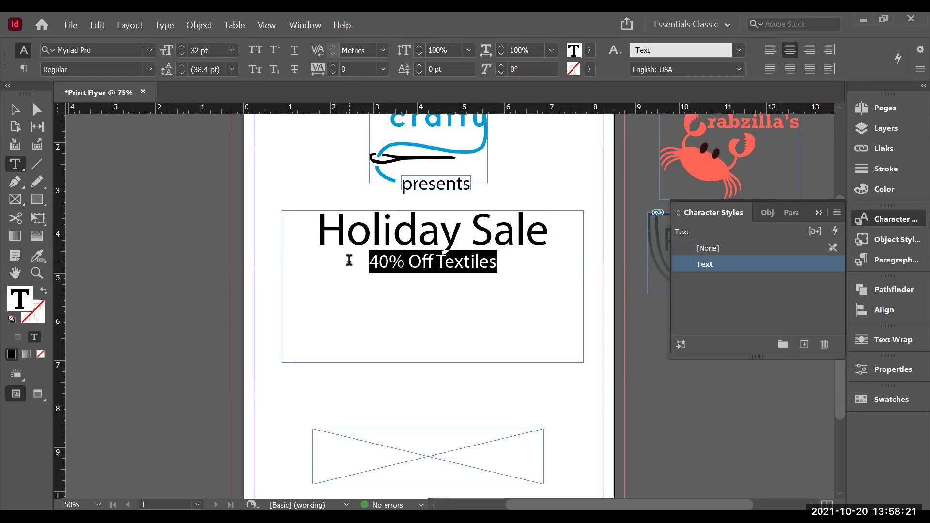
pyautogui.click(890, 262)
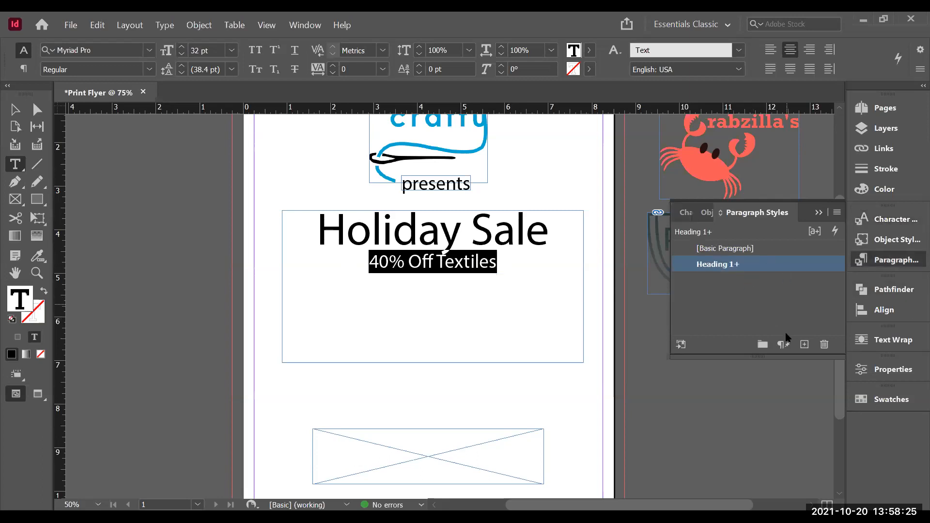
pyautogui.click(804, 345)
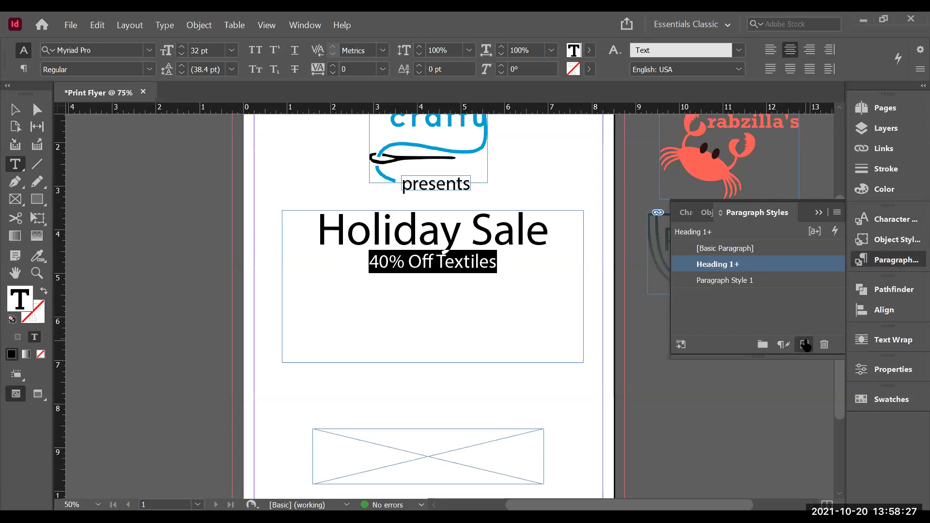
# Step: Edit the Heading 1 paragraph style to be based on [Basic Paragraph] with a font size of 60 pt
pyautogui.doubleClick(718, 266)
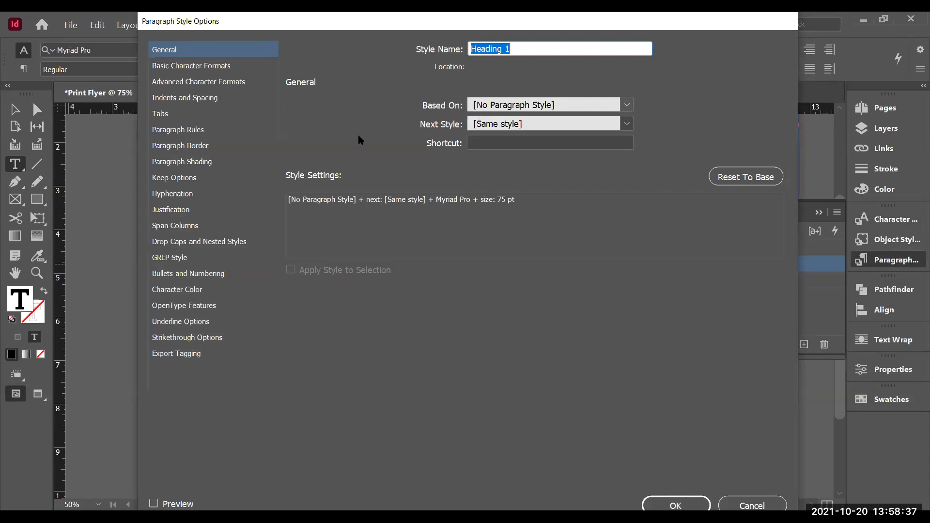
pyautogui.click(626, 105)
pyautogui.click(625, 125)
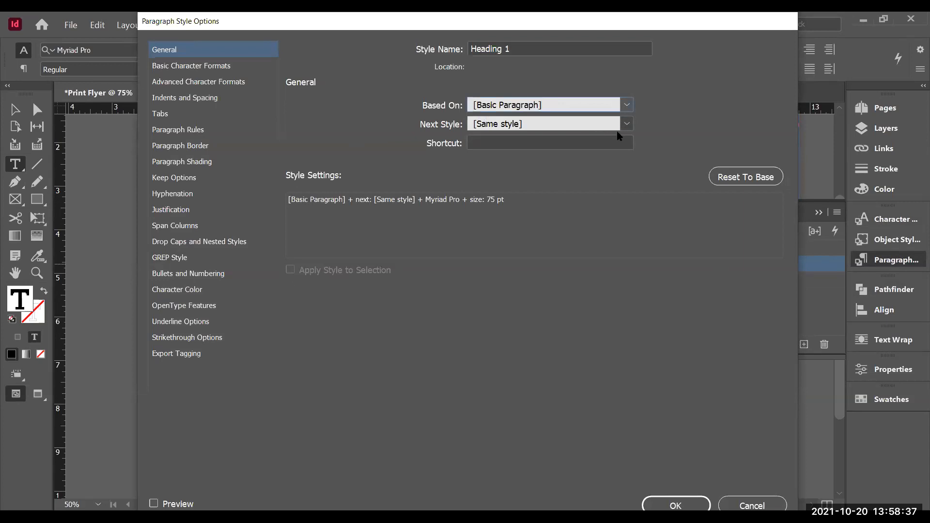
pyautogui.click(171, 70)
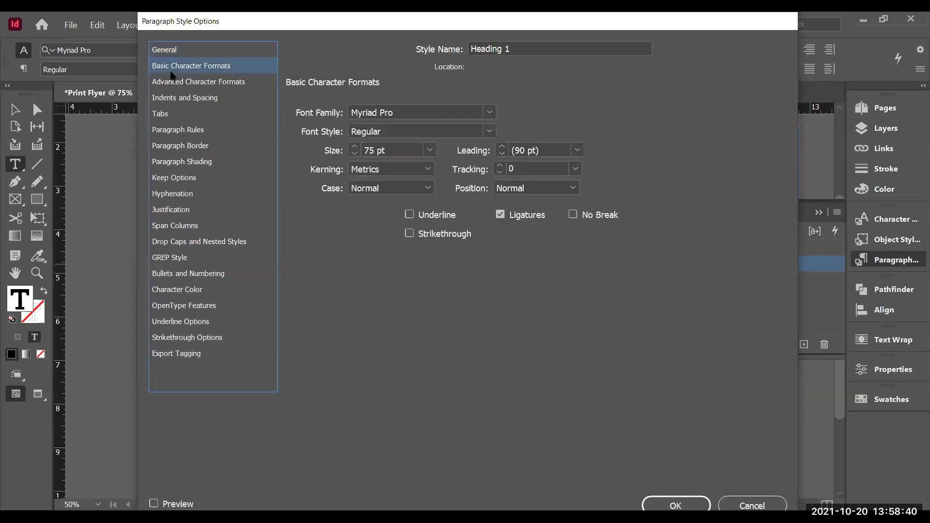
pyautogui.click(354, 154)
pyautogui.click(354, 154)
pyautogui.click(354, 154)
pyautogui.click(354, 154)
pyautogui.click(353, 154)
pyautogui.click(354, 154)
pyautogui.click(354, 154)
pyautogui.click(354, 154)
pyautogui.click(354, 154)
pyautogui.click(354, 146)
pyautogui.click(354, 147)
pyautogui.click(354, 147)
pyautogui.click(354, 147)
# Step: Rename the paragraph style to Sub - Heading 1
pyautogui.moveTo(752, 18); pyautogui.dragTo(757, 69)
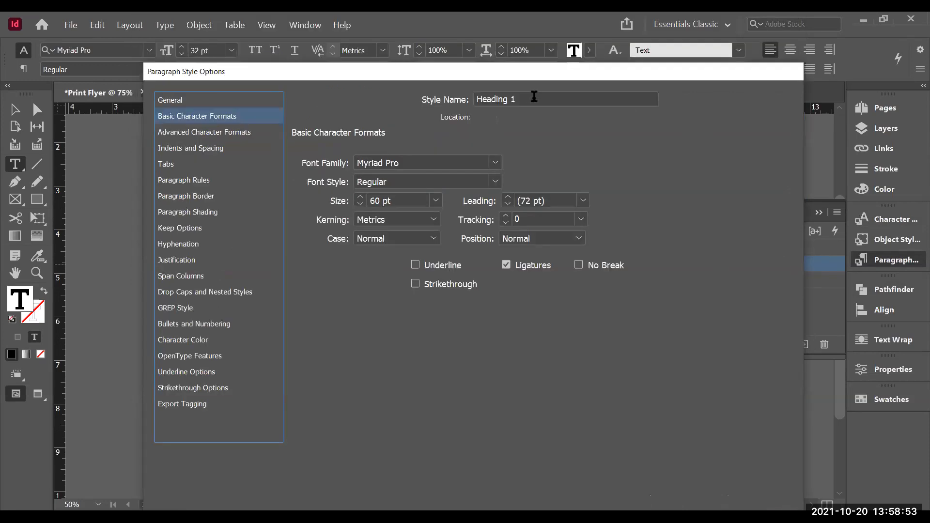
pyautogui.click(528, 98)
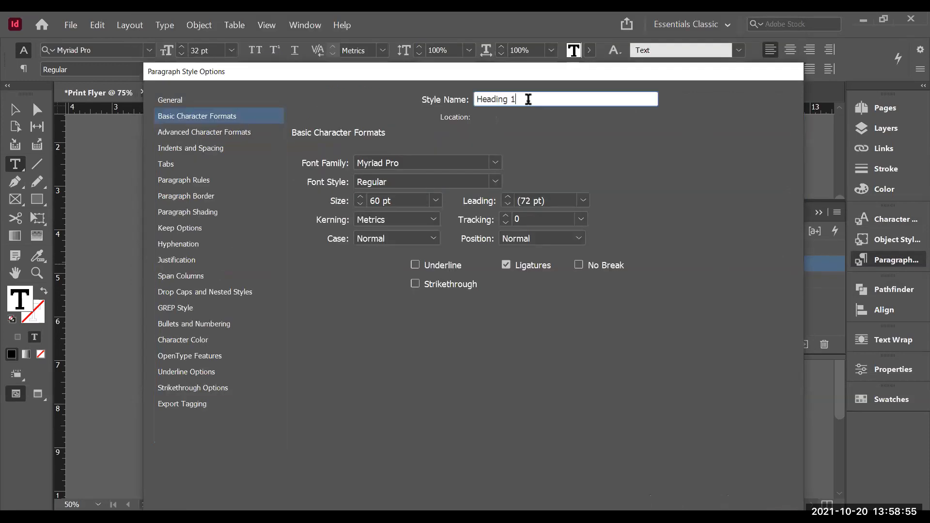
pyautogui.moveTo(528, 102); pyautogui.dragTo(464, 102)
pyautogui.write('Sub - Heading 1')
# Step: Set the style's space before to 0.375 in and confirm the paragraph style options
pyautogui.click(179, 132)
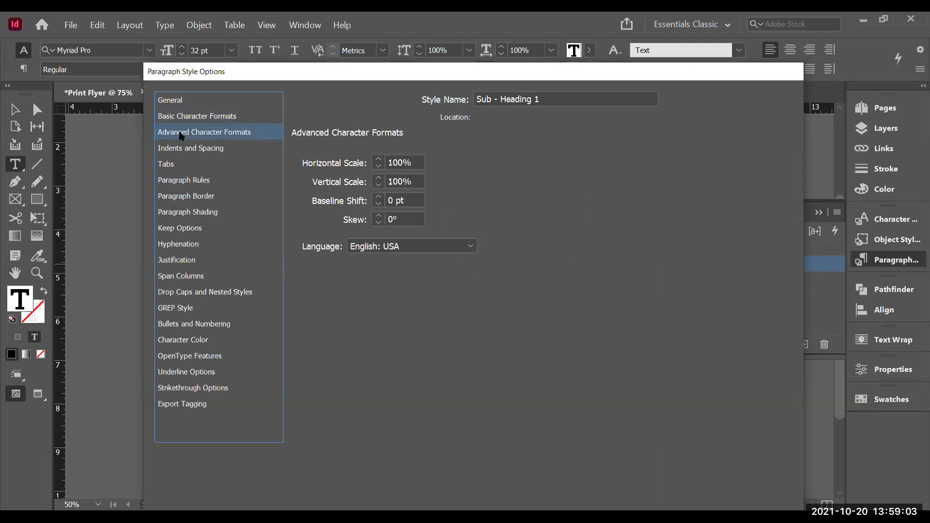
pyautogui.click(190, 149)
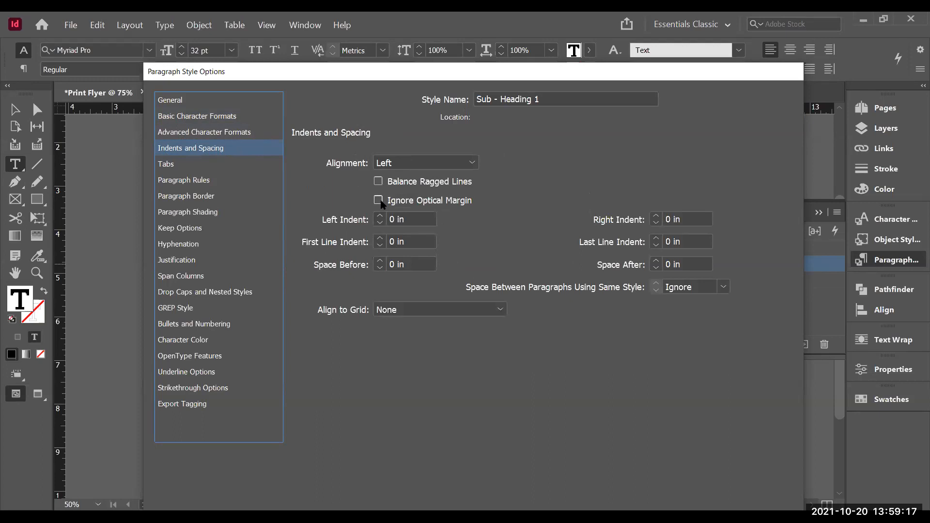
pyautogui.click(381, 260)
pyautogui.click(381, 261)
pyautogui.tripleClick(382, 260)
pyautogui.click(381, 260)
pyautogui.moveTo(561, 73); pyautogui.dragTo(544, 22)
pyautogui.click(671, 502)
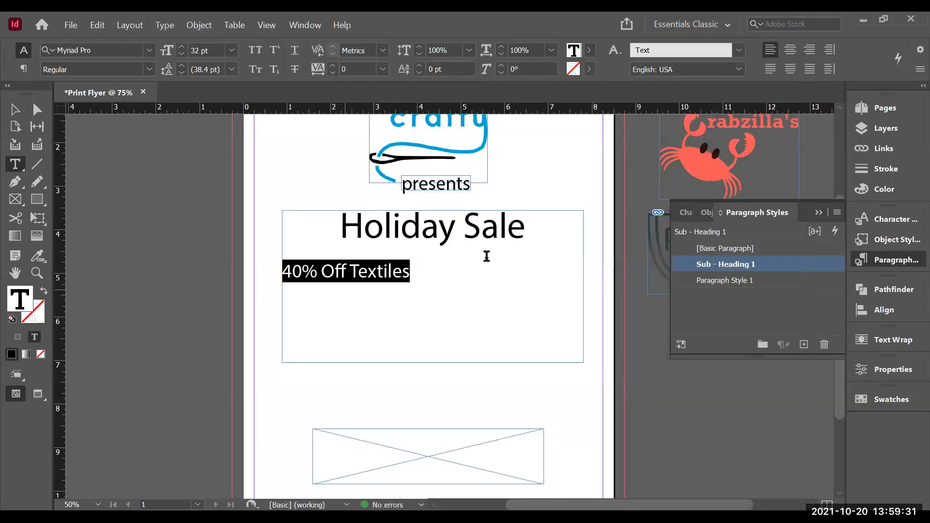
# Step: Center-align the subheading line, try Paragraph Style 1, then reapply the Sub - Heading 1 style
pyautogui.click(789, 50)
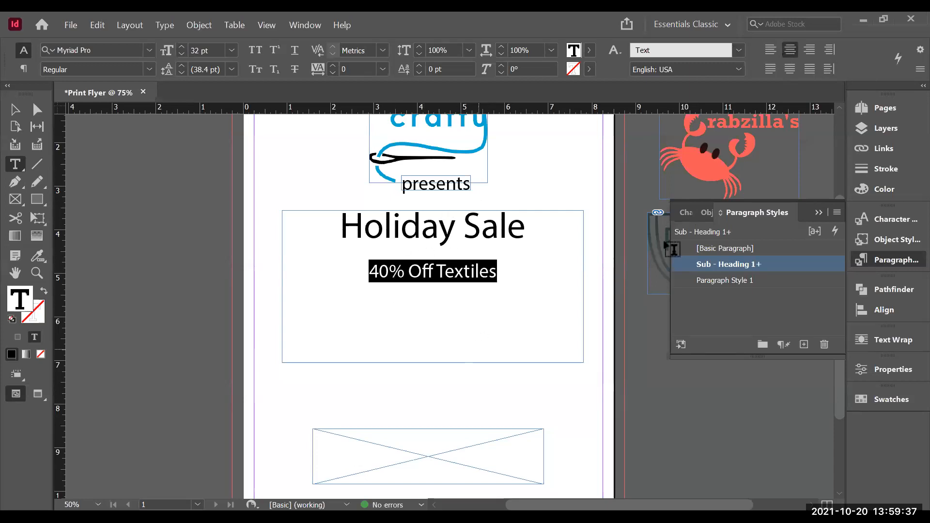
pyautogui.click(772, 278)
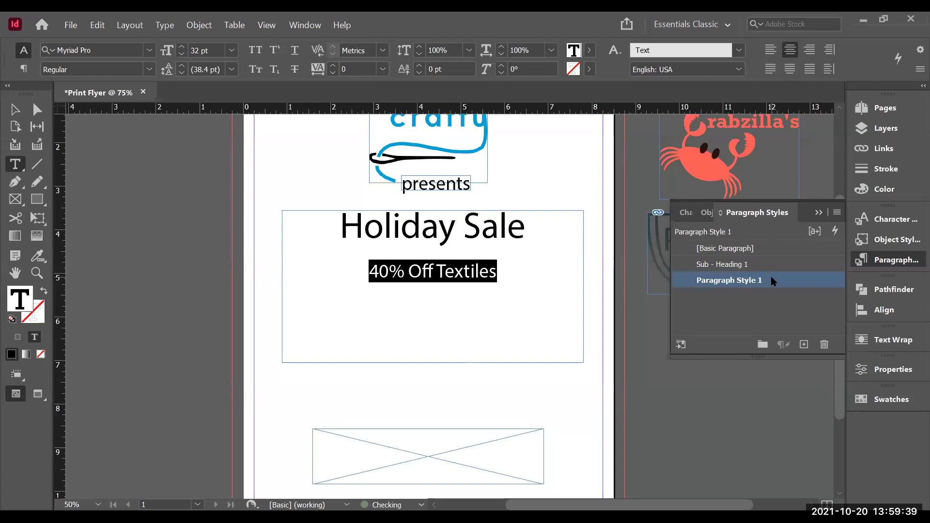
pyautogui.click(744, 267)
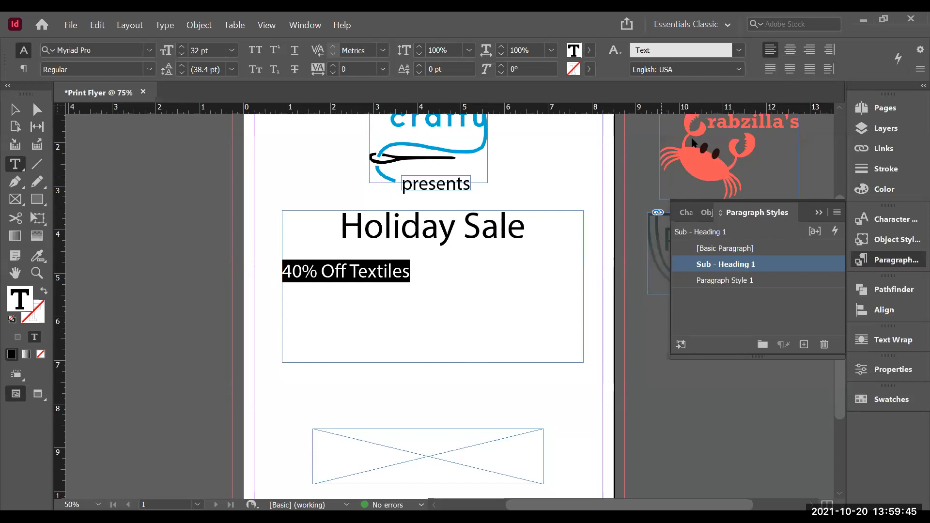
# Step: Set the Sub - Heading 1 style's alignment to Center
pyautogui.doubleClick(738, 267)
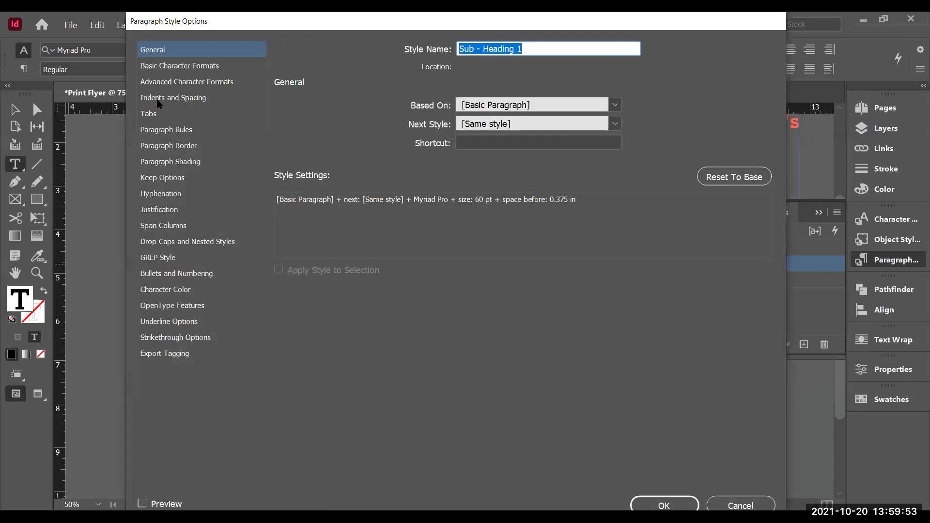
pyautogui.click(158, 210)
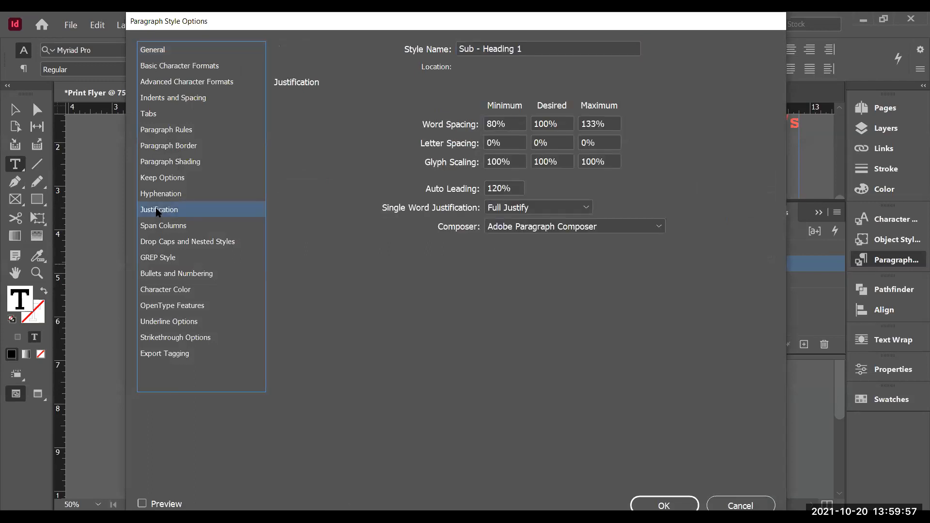
pyautogui.click(162, 99)
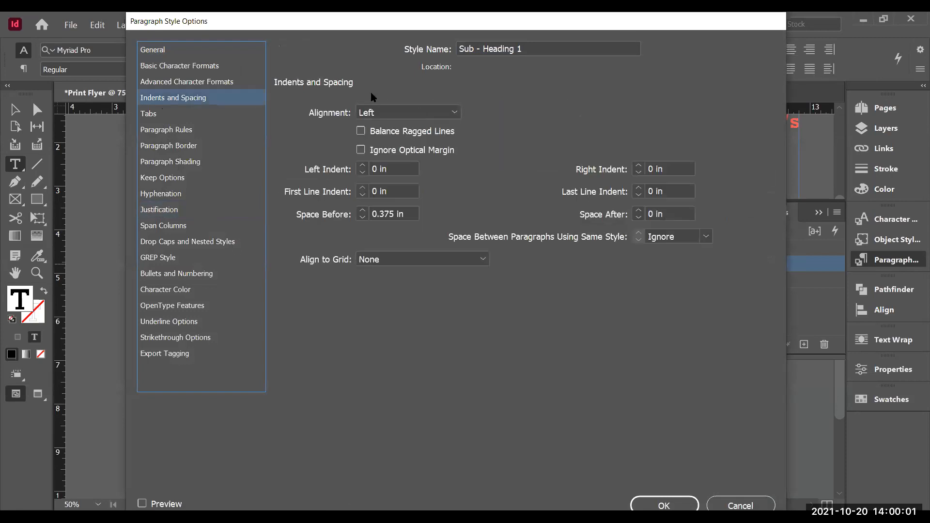
pyautogui.click(435, 111)
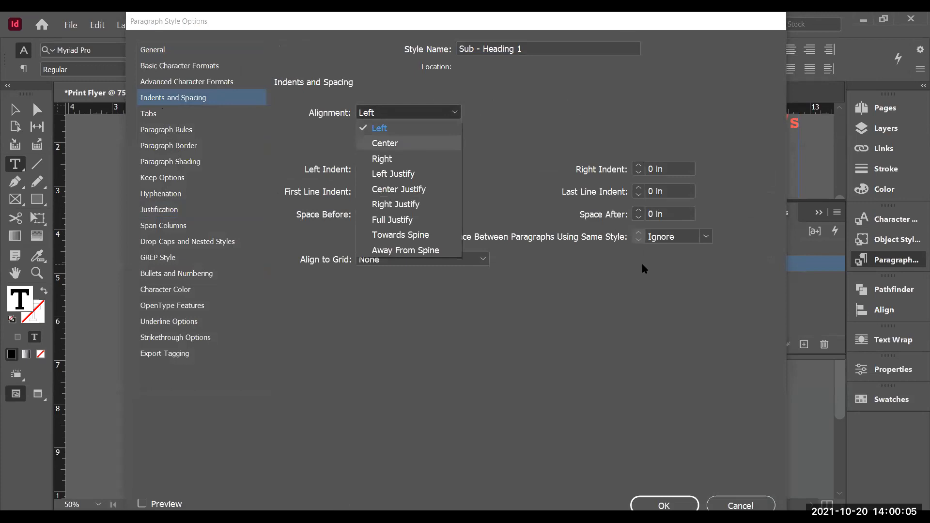
pyautogui.click(416, 143)
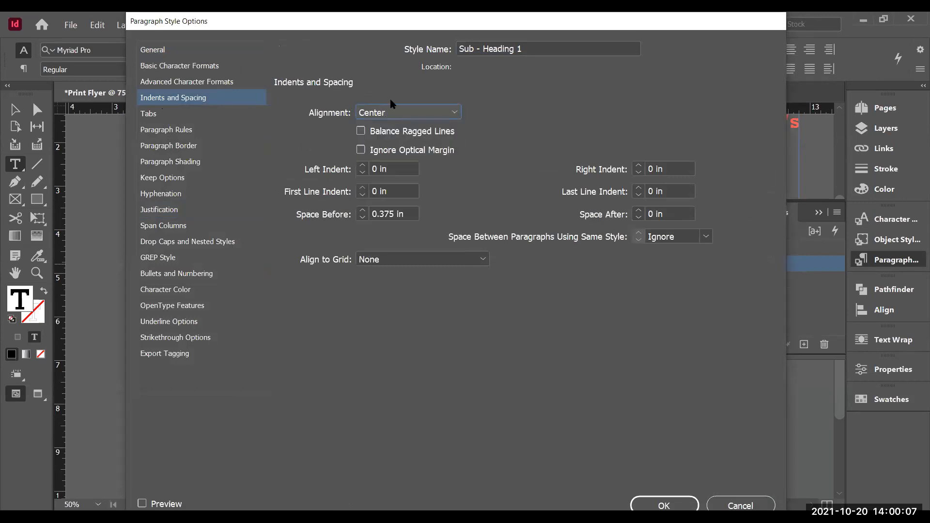
pyautogui.click(669, 499)
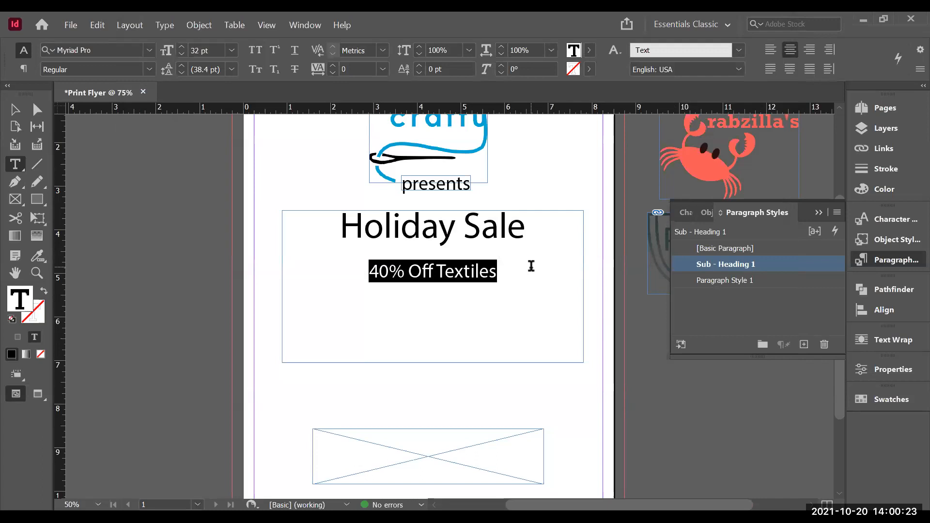
# Step: Shorten the Holiday Sale text frame to about 2.4 in tall
pyautogui.click(403, 280)
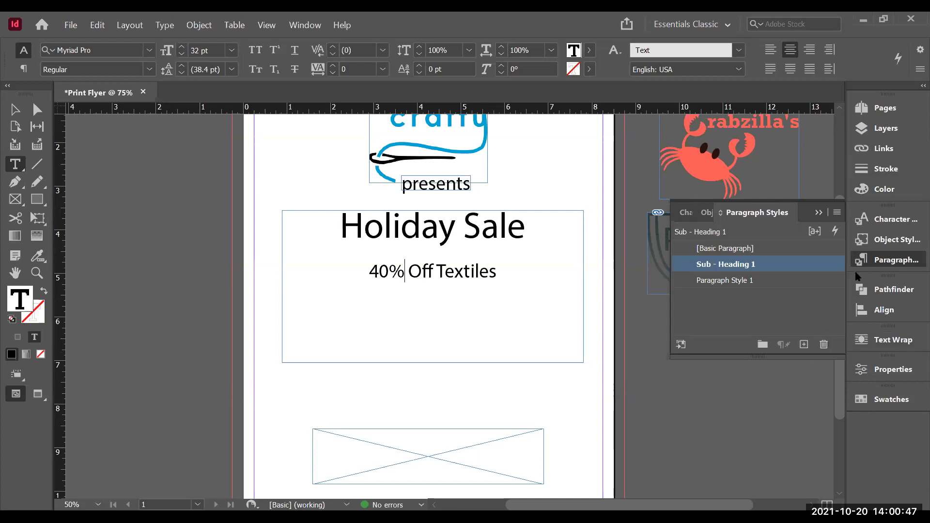
pyautogui.click(884, 262)
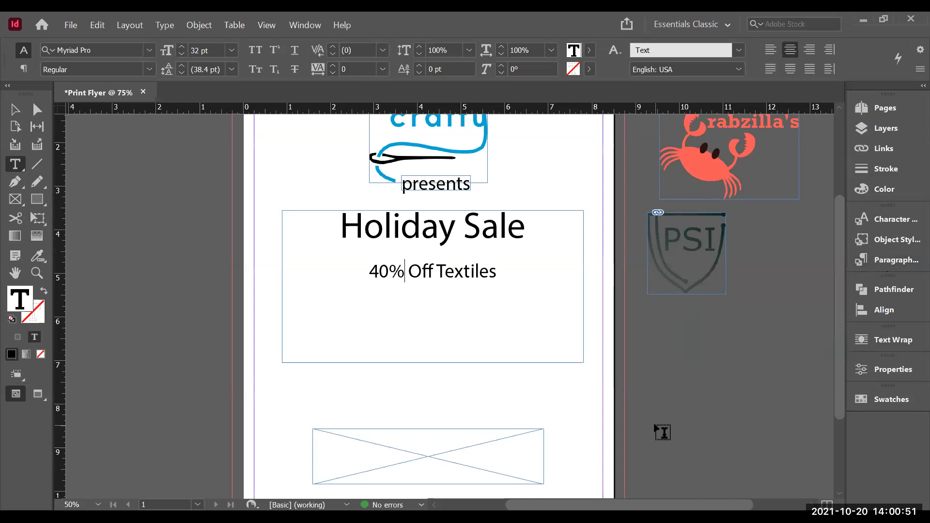
pyautogui.moveTo(840, 266); pyautogui.dragTo(841, 243)
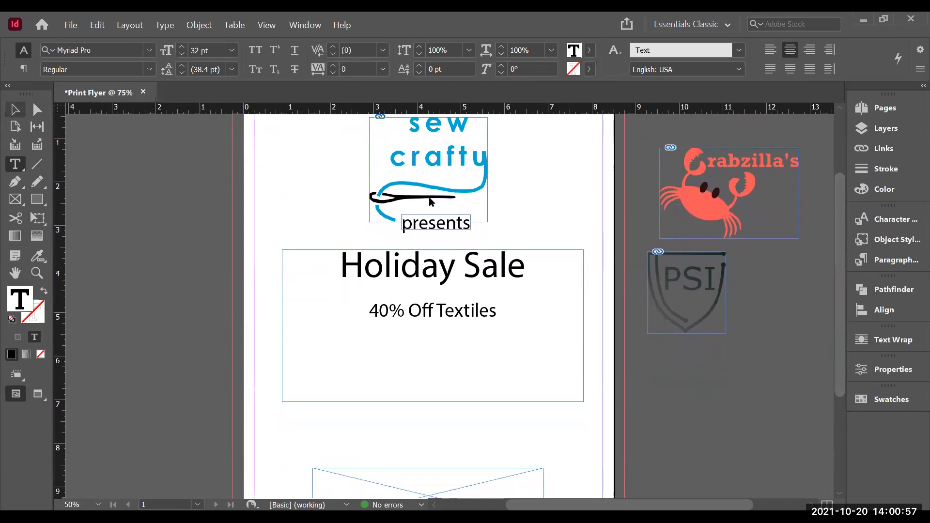
pyautogui.click(14, 110)
pyautogui.click(456, 315)
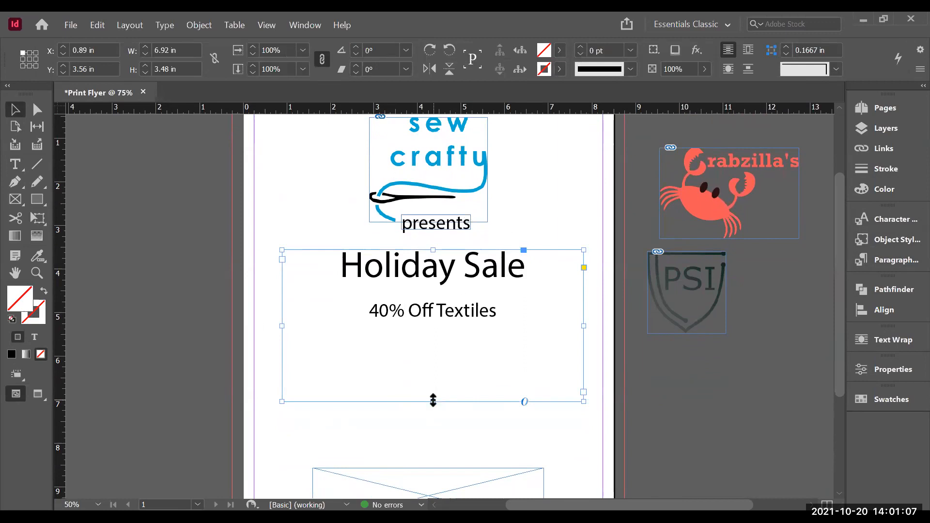
pyautogui.moveTo(433, 401); pyautogui.dragTo(434, 354)
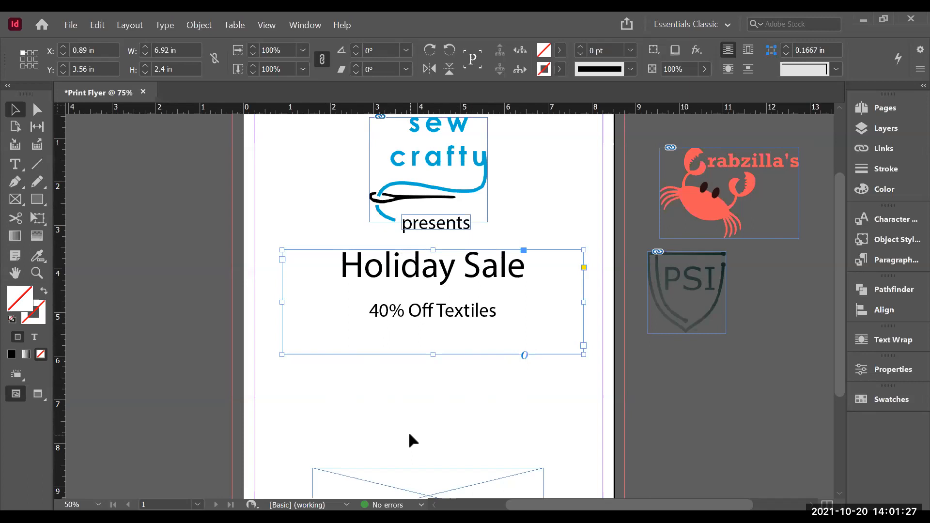
# Step: Draw a new text frame below the heading frame and apply the Text character style
pyautogui.click(15, 165)
pyautogui.moveTo(303, 388); pyautogui.dragTo(552, 449)
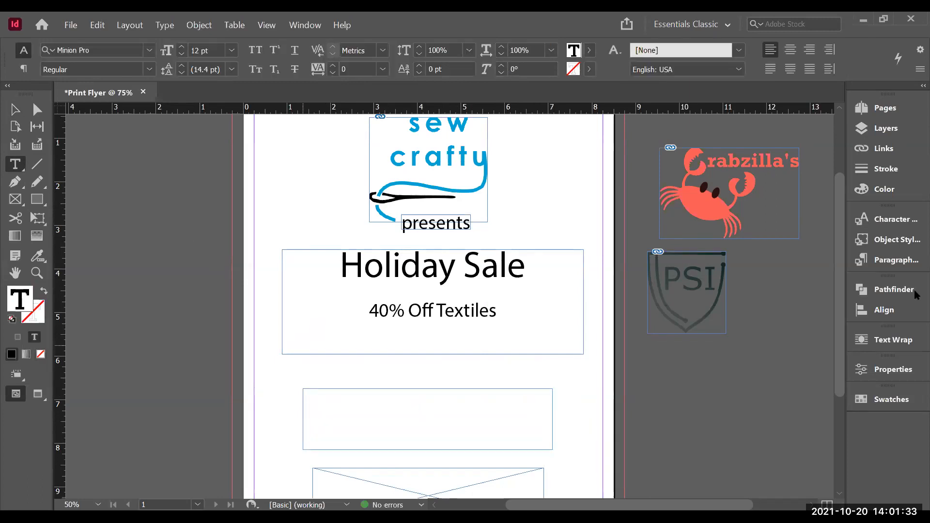
pyautogui.click(891, 224)
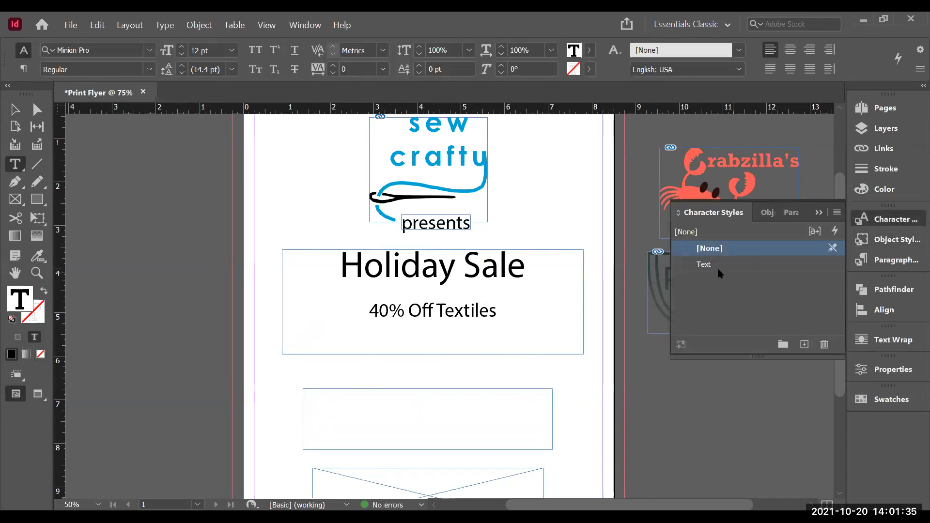
pyautogui.click(711, 265)
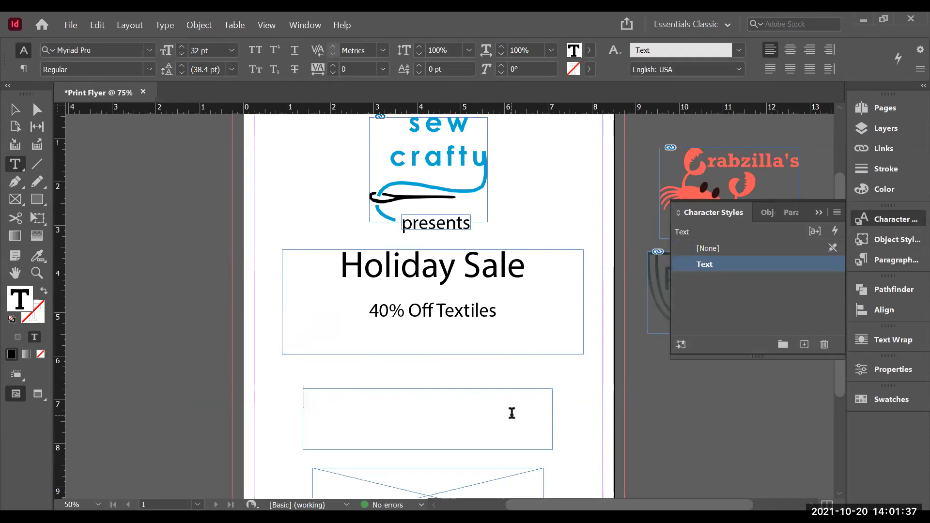
# Step: Enter the store's street address and city line on two lines in the new frame
pyautogui.write('111 K Avenue')
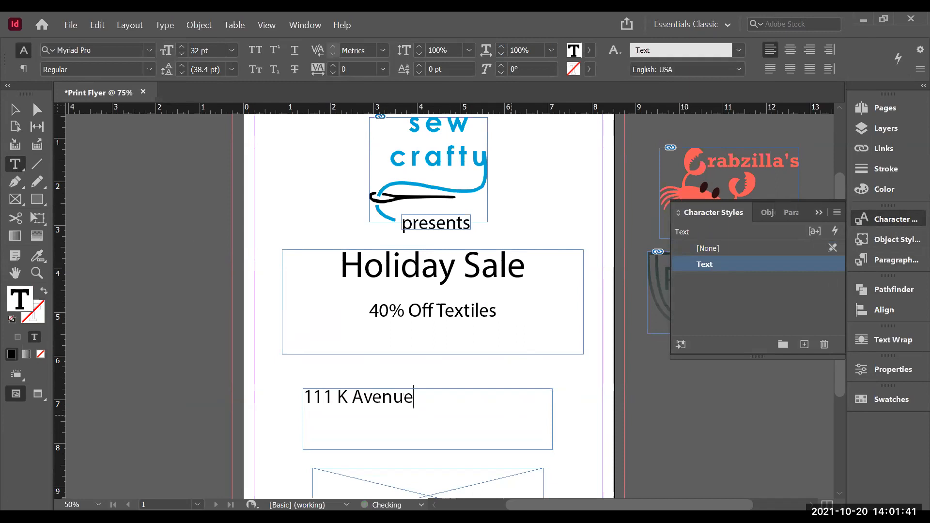
pyautogui.press('Return')
pyautogui.write('Plano, TX 750')
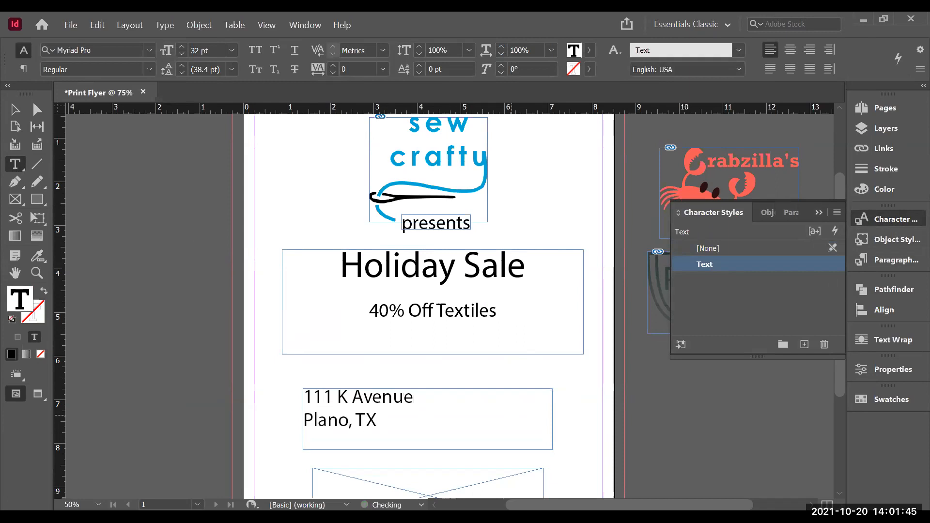
pyautogui.write('35')
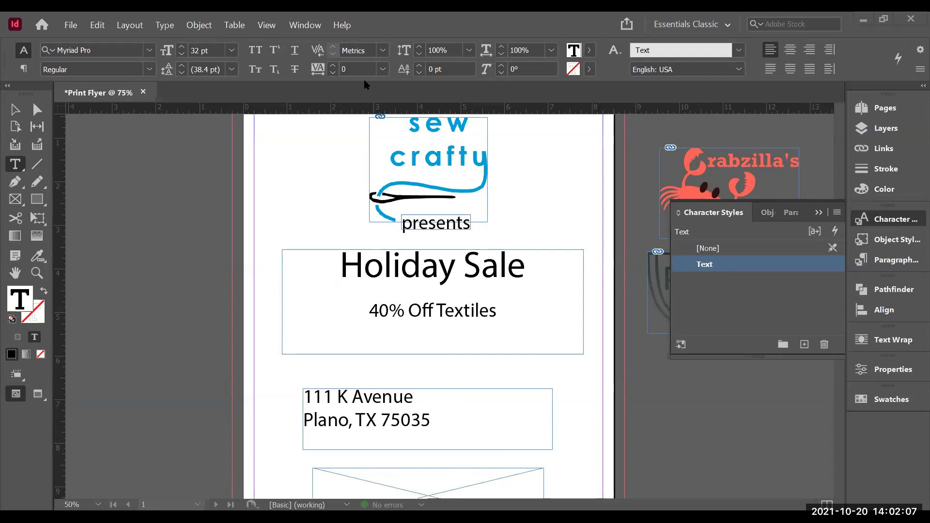
pyautogui.click(872, 219)
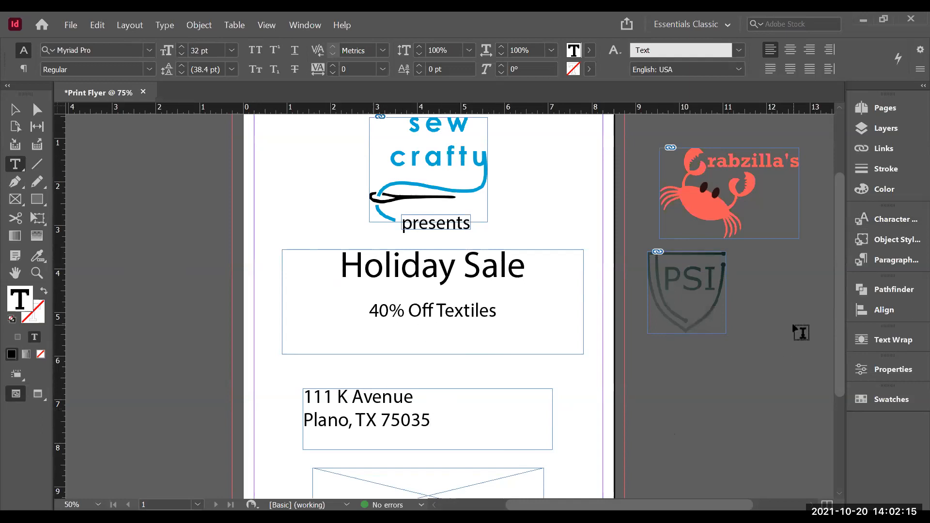
pyautogui.scroll(1, 838, 246)
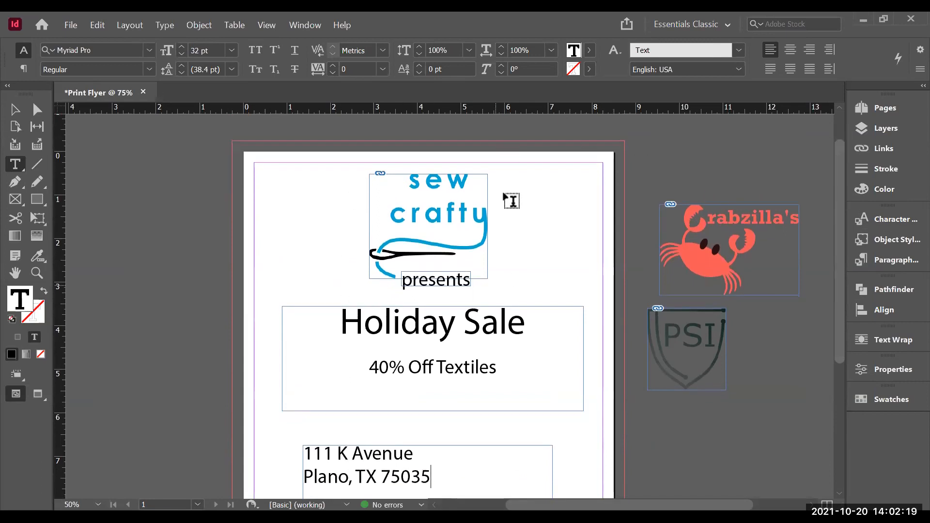
pyautogui.click(16, 110)
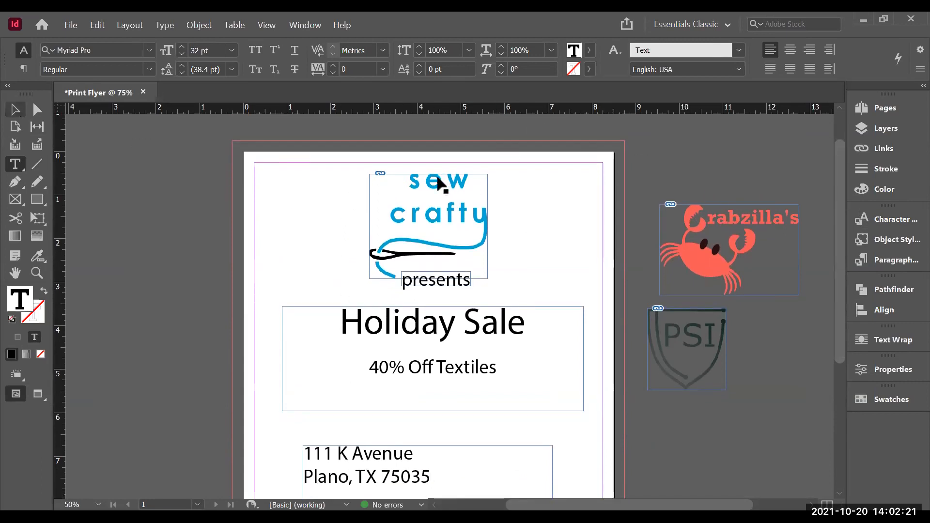
pyautogui.click(441, 187)
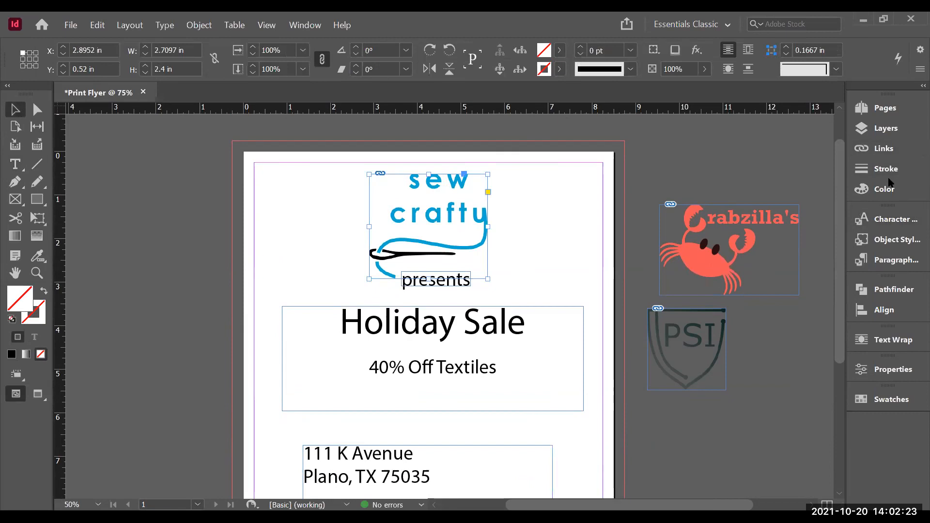
pyautogui.click(896, 189)
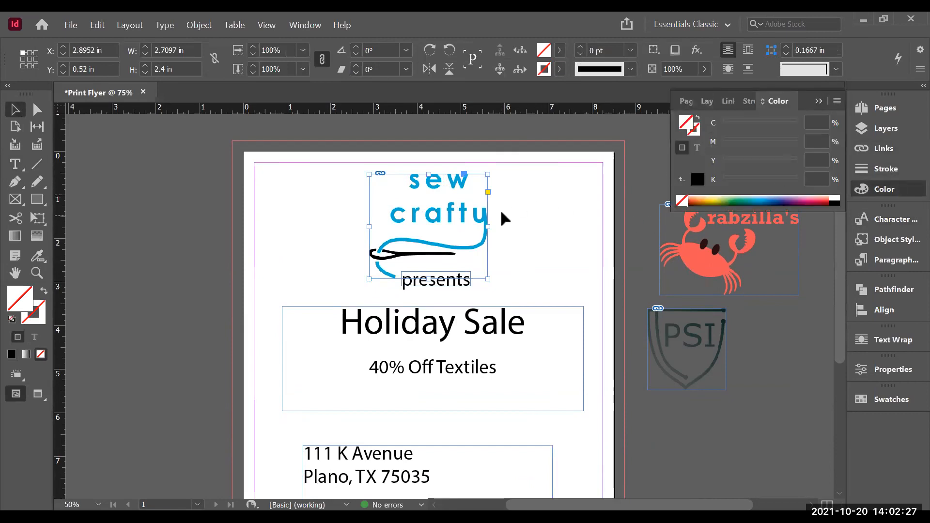
pyautogui.click(889, 192)
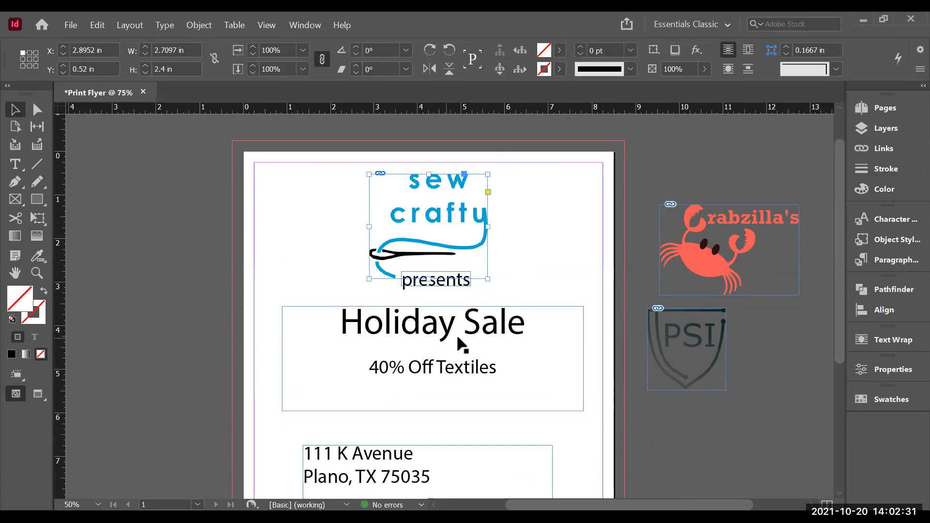
pyautogui.click(293, 187)
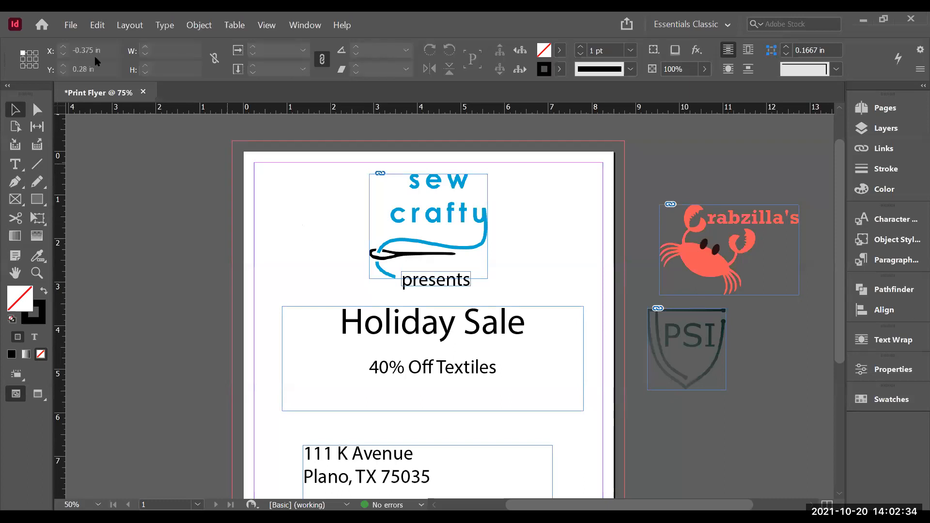
# Step: Export the flyer as Print Flyer.pdf in Adobe PDF (Print) format with Create Tagged PDF turned off
pyautogui.click(68, 25)
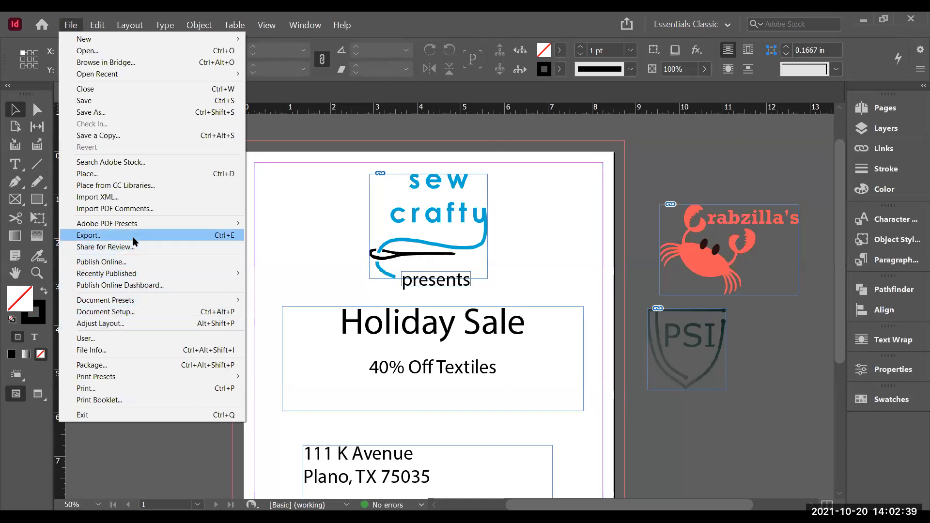
pyautogui.click(88, 235)
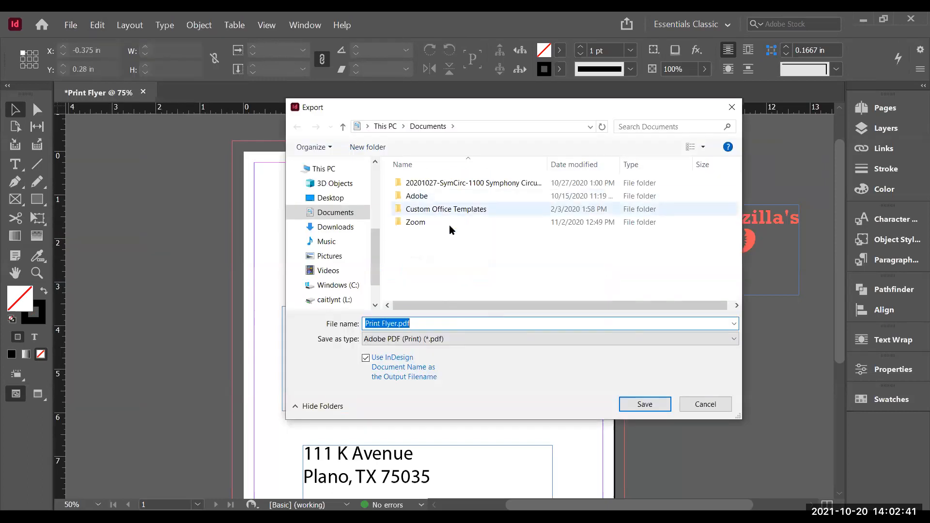
pyautogui.click(420, 339)
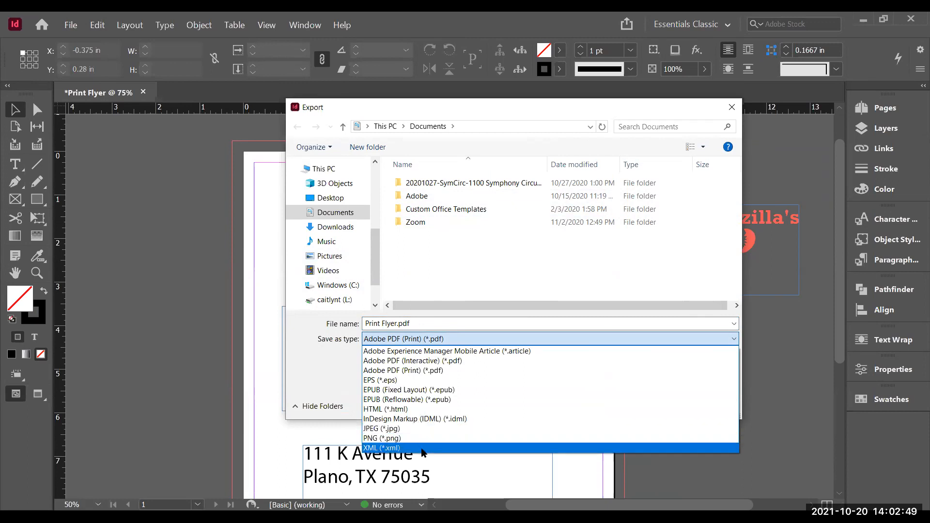
pyautogui.click(472, 371)
pyautogui.click(651, 406)
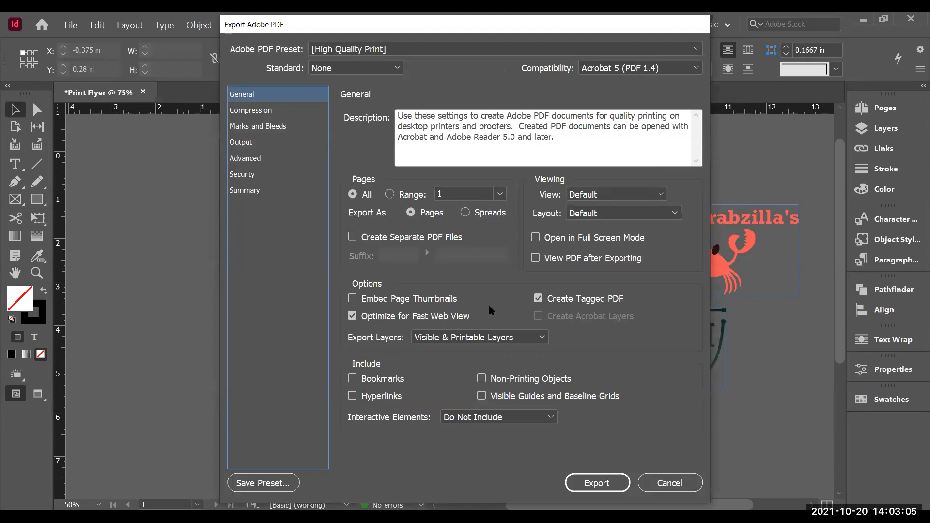
pyautogui.click(537, 300)
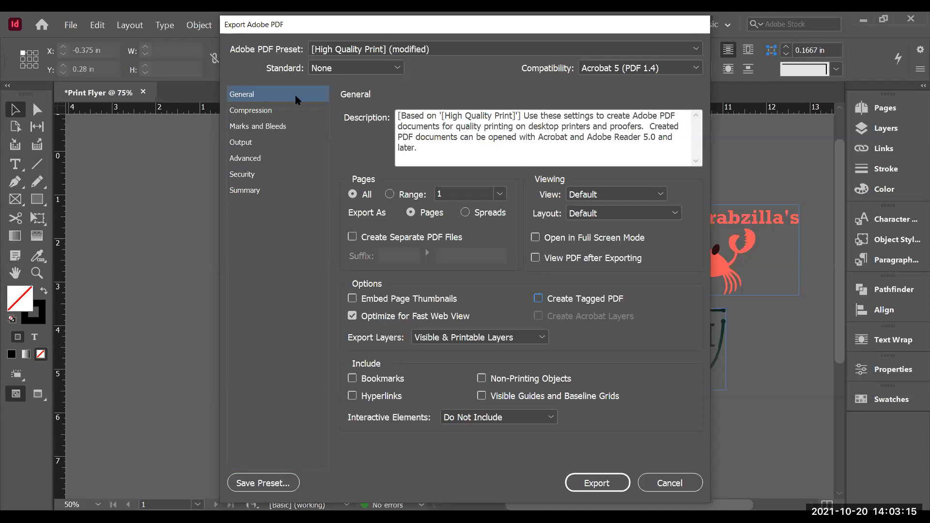
# Step: Review the Compression, Marks and Bleeds, Output, Advanced, Security and Summary settings and export the PDF
pyautogui.click(251, 111)
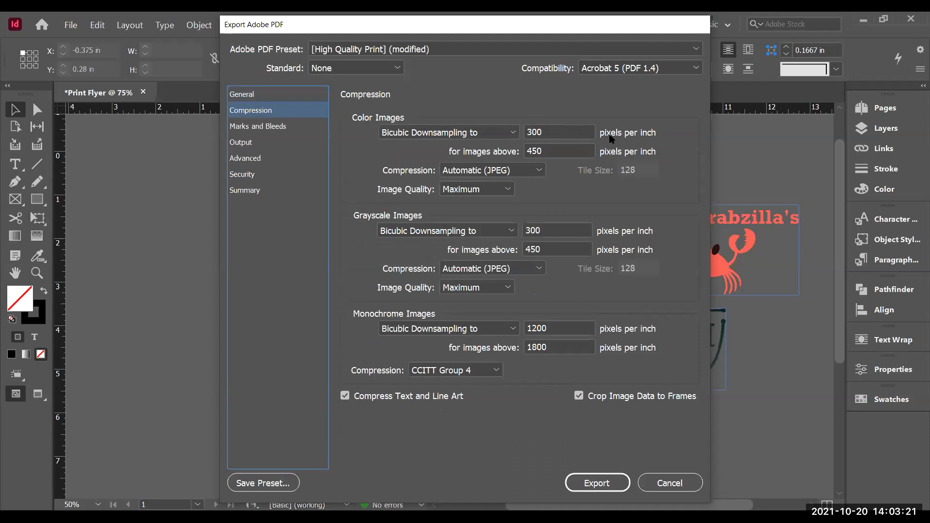
pyautogui.click(535, 172)
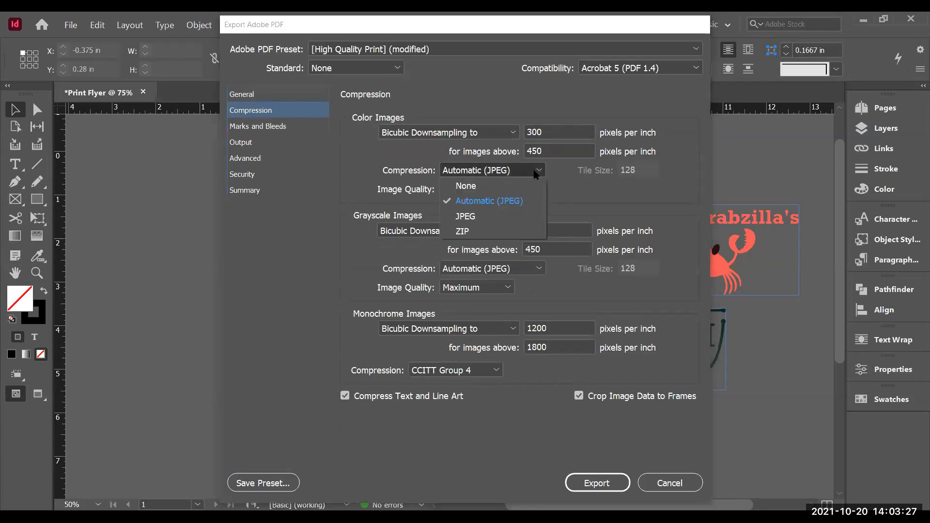
pyautogui.click(535, 173)
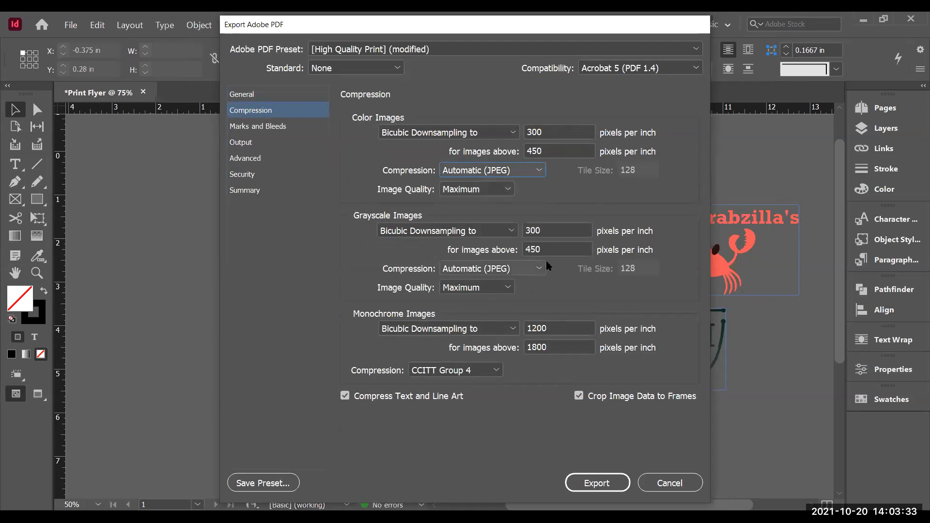
pyautogui.click(289, 124)
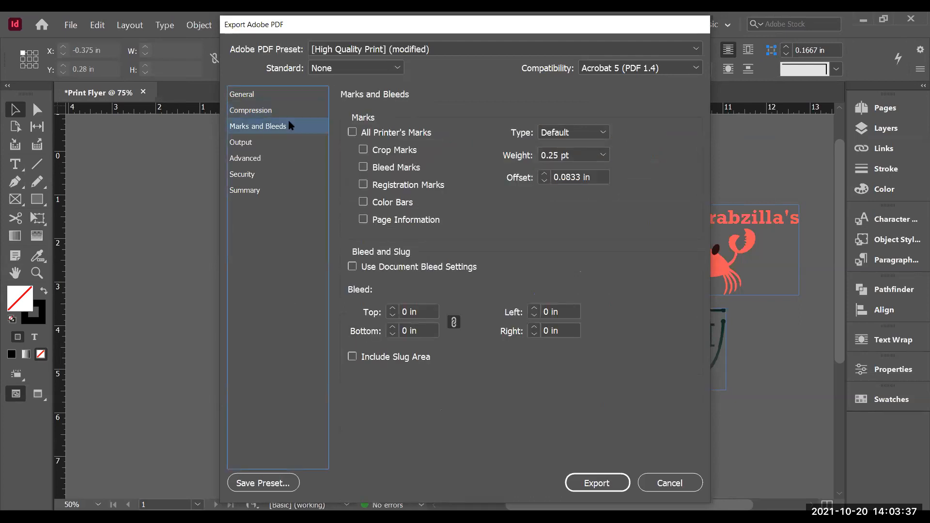
pyautogui.click(243, 143)
pyautogui.click(245, 163)
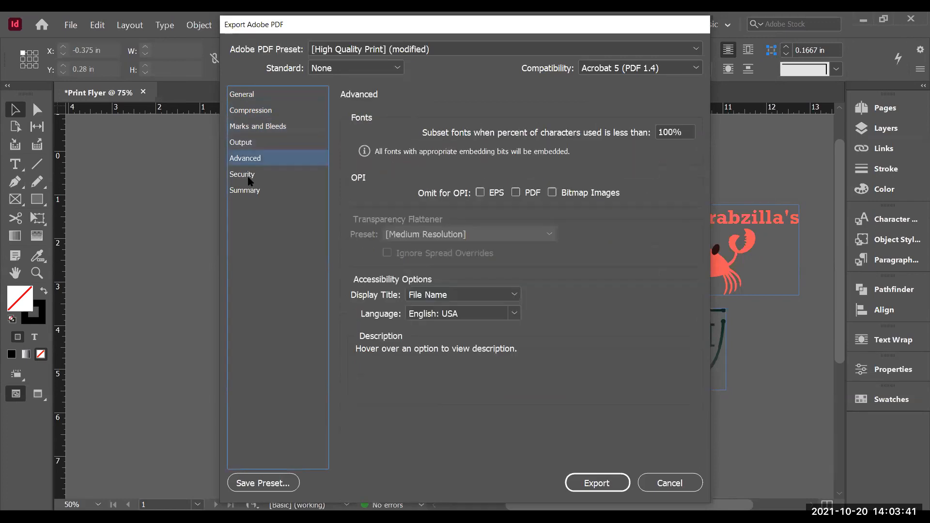
pyautogui.click(246, 175)
pyautogui.click(248, 193)
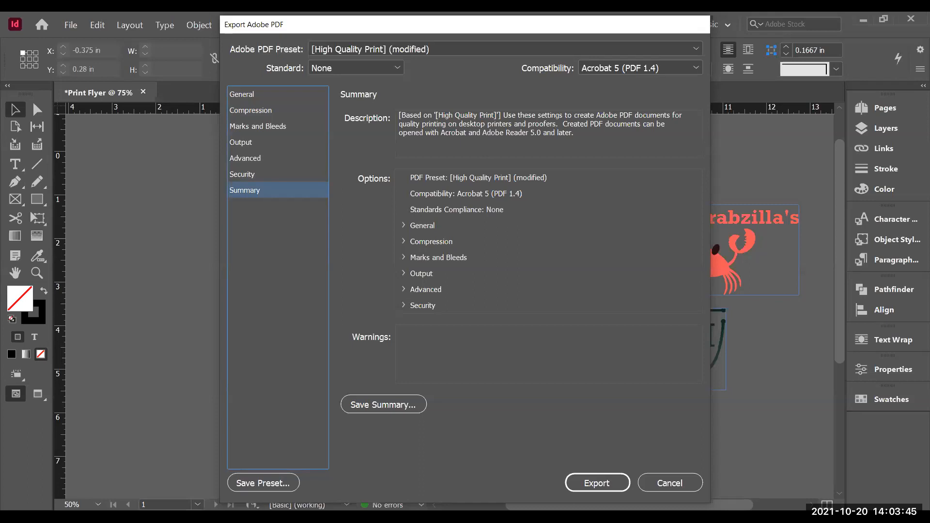
pyautogui.click(596, 481)
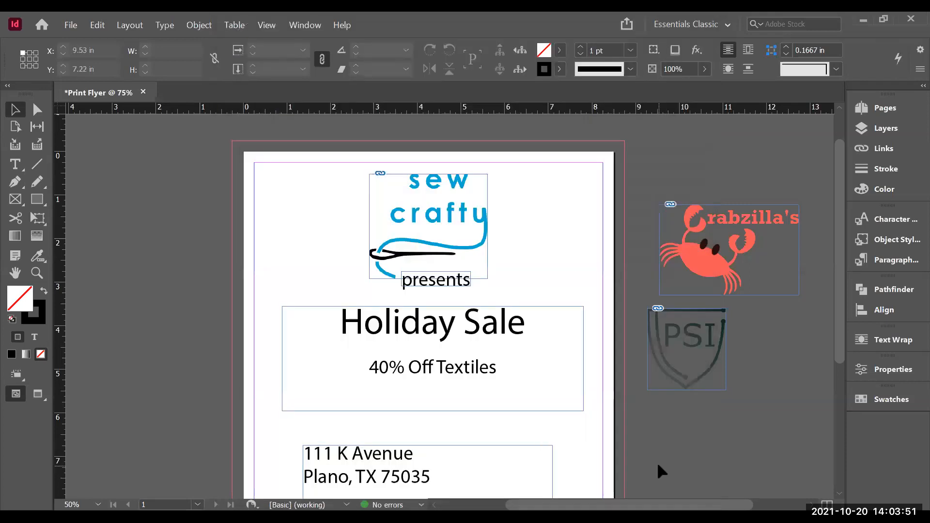
# Step: Delete the 40% Off Textiles line from the Holiday Sale text frame
pyautogui.moveTo(841, 214)
pyautogui.mouseDown()
pyautogui.moveTo(841, 291)
pyautogui.moveTo(847, 220)
pyautogui.moveTo(847, 227)
pyautogui.mouseUp()
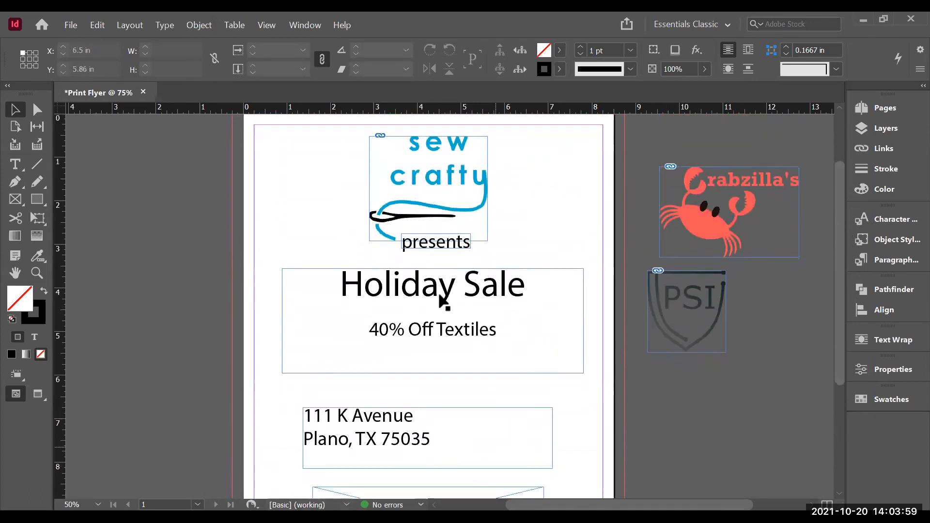
pyautogui.moveTo(841, 264)
pyautogui.mouseDown()
pyautogui.moveTo(844, 330)
pyautogui.moveTo(835, 268)
pyautogui.mouseUp()
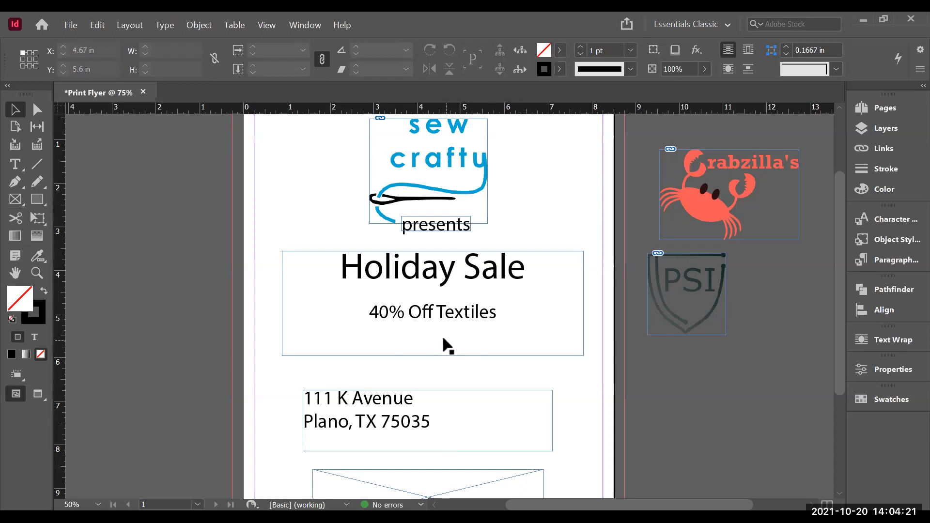
pyautogui.doubleClick(399, 296)
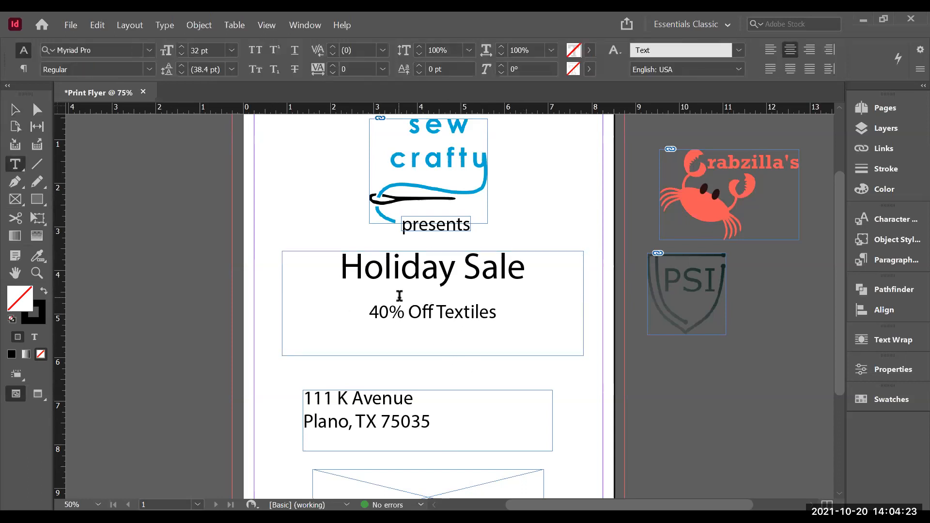
pyautogui.moveTo(523, 313); pyautogui.dragTo(367, 301)
pyautogui.hotkey('ctrl', 'c')
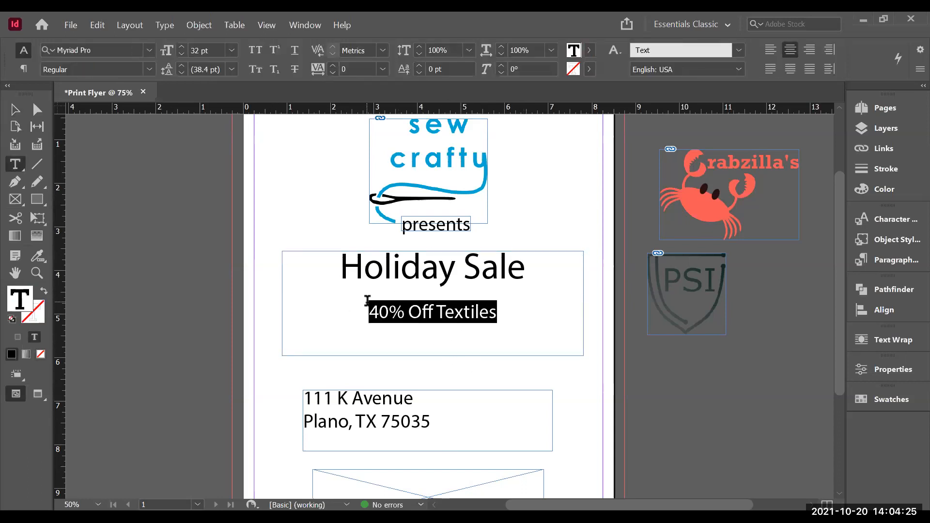
pyautogui.press('BackSpace')
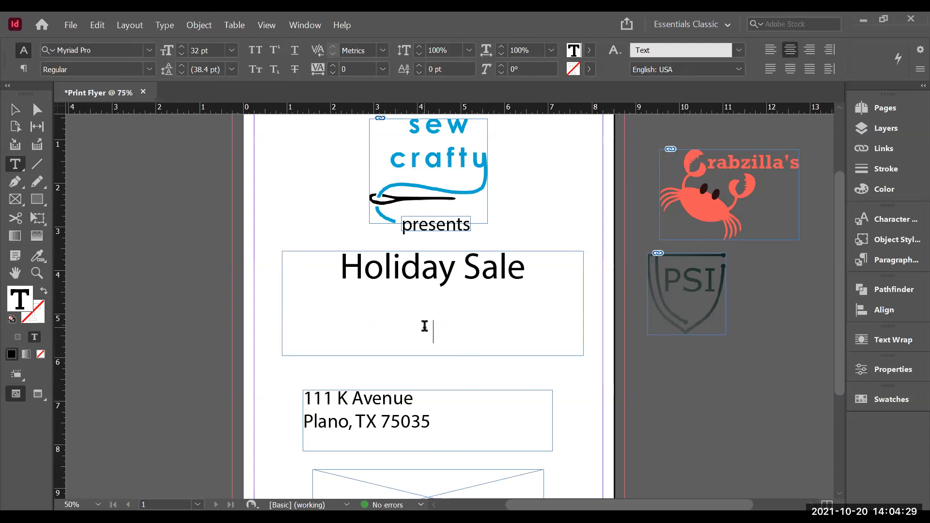
pyautogui.press('BackSpace')
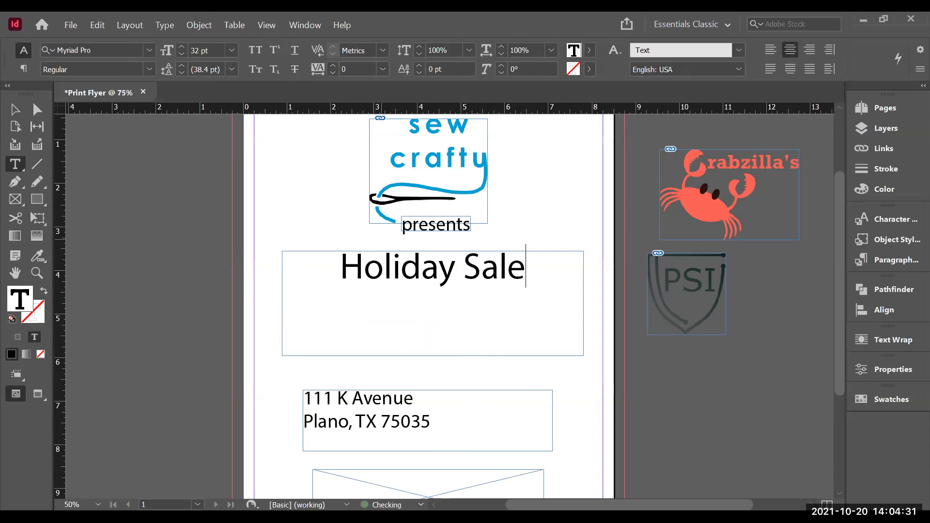
# Step: Shrink the Holiday Sale text frame to about 0.88 in tall
pyautogui.click(15, 110)
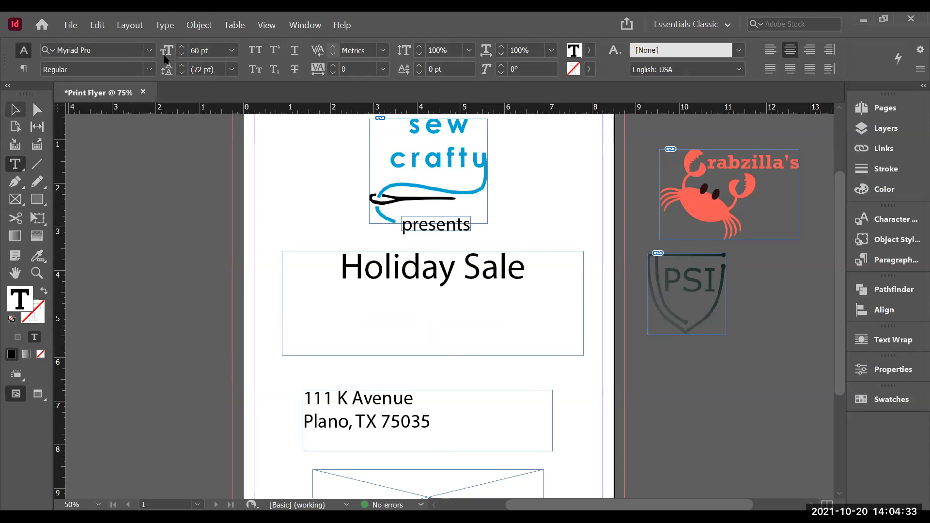
pyautogui.press('Escape')
pyautogui.moveTo(432, 356); pyautogui.dragTo(427, 291)
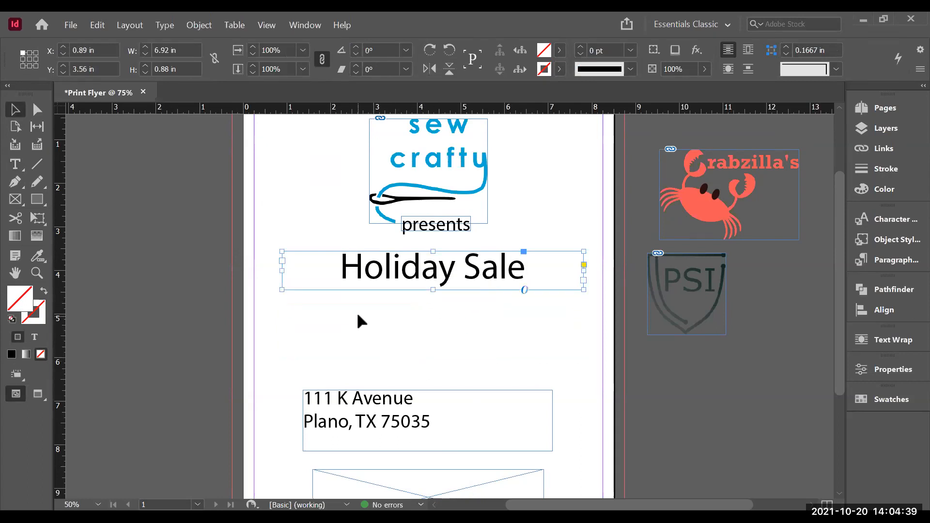
# Step: Draw a new text frame below the heading and paste the 40% Off Textiles text into it
pyautogui.click(16, 166)
pyautogui.click(417, 338)
pyautogui.moveTo(360, 306); pyautogui.dragTo(502, 344)
pyautogui.hotkey('ctrl', 'v')
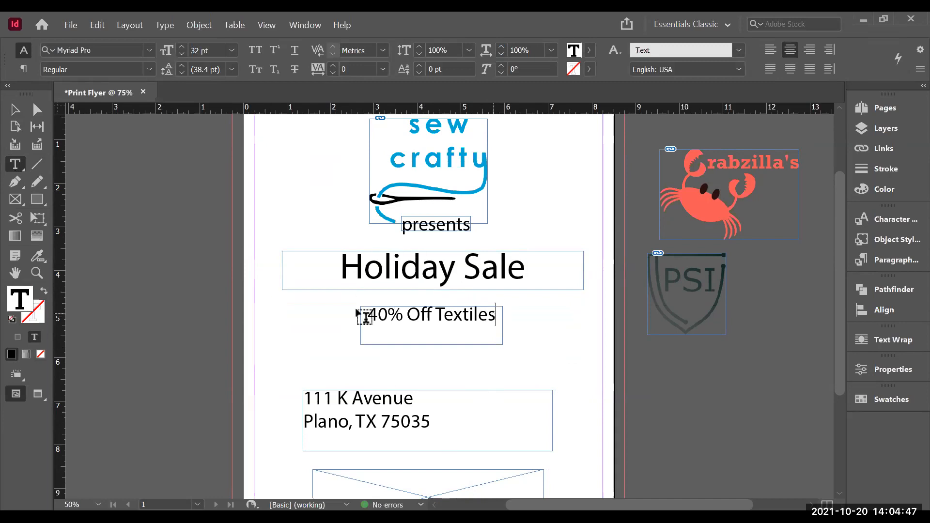
# Step: Break the text after 40% onto its own line and enlarge the frame to about 3.7 × 1.7 in
pyautogui.click(408, 315)
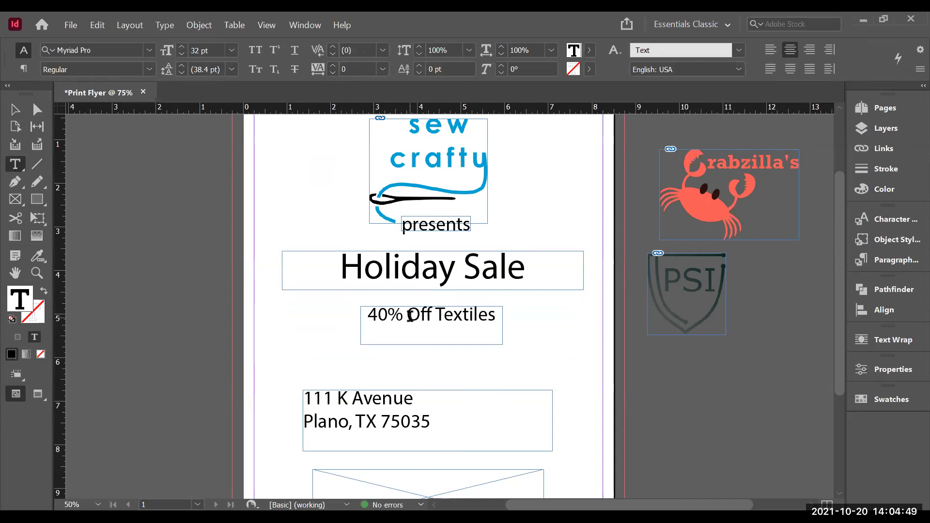
pyautogui.press('Return')
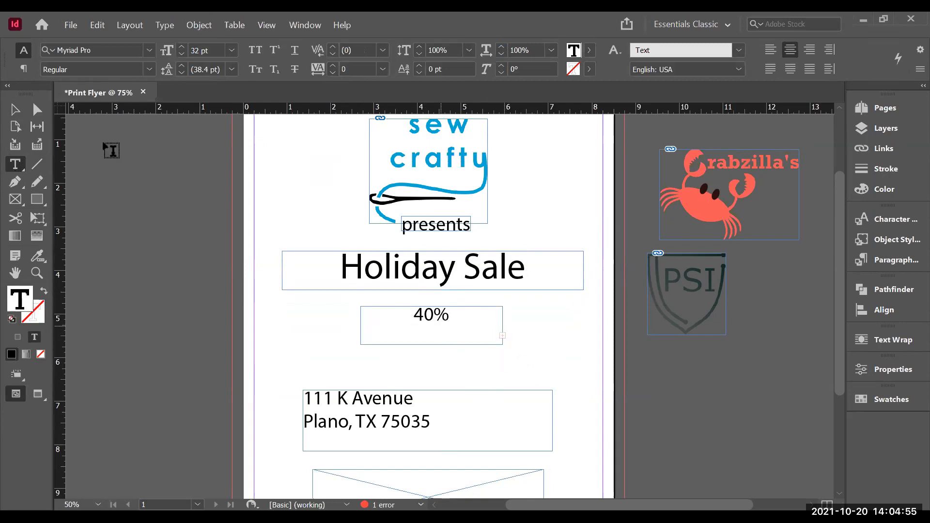
pyautogui.click(18, 114)
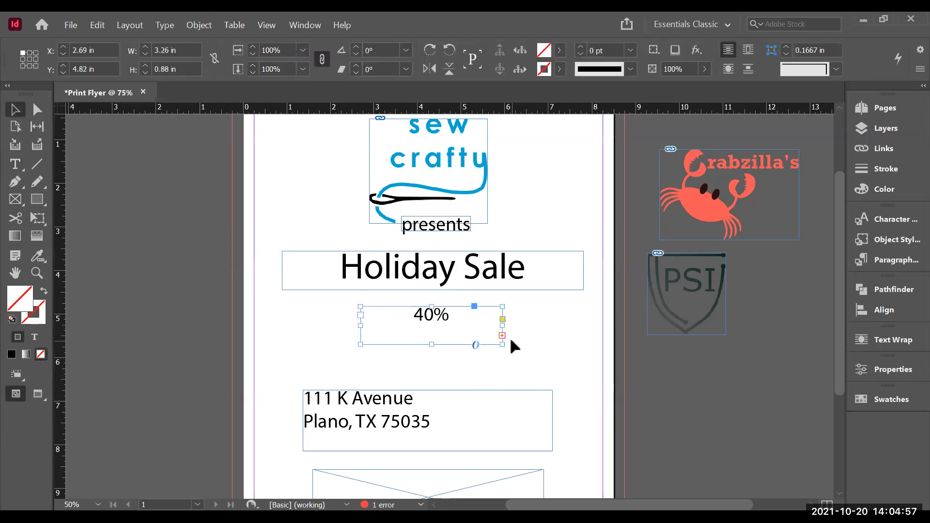
pyautogui.moveTo(502, 345); pyautogui.dragTo(521, 378)
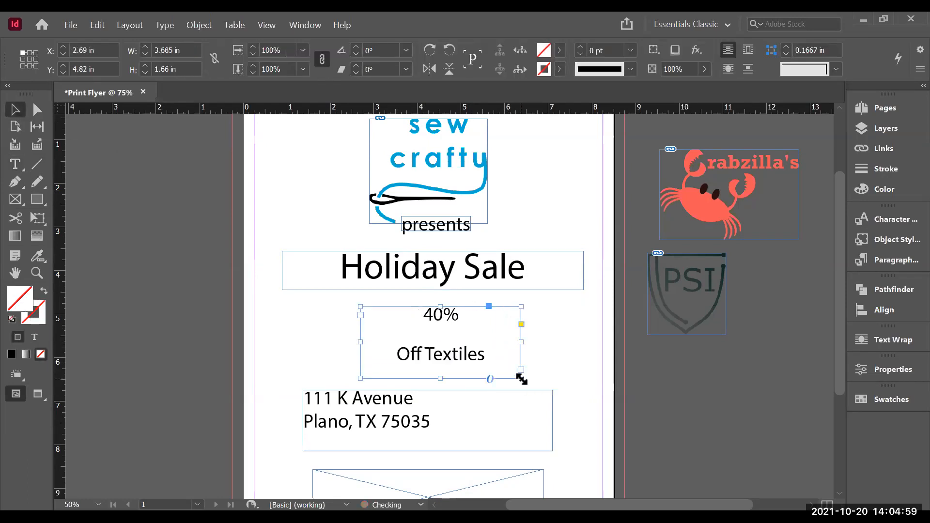
# Step: Select the 40% text and set its font size to 80 pt
pyautogui.tripleClick(468, 356)
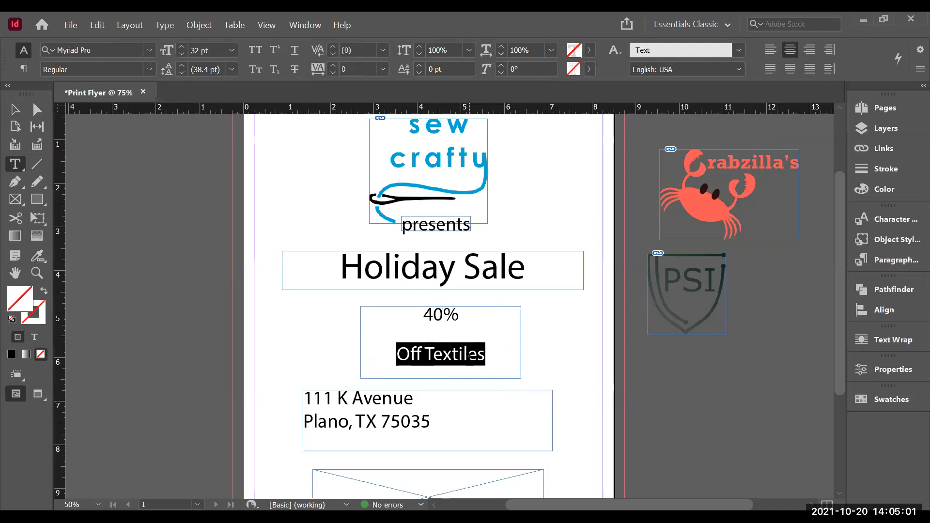
pyautogui.moveTo(457, 313); pyautogui.dragTo(421, 312)
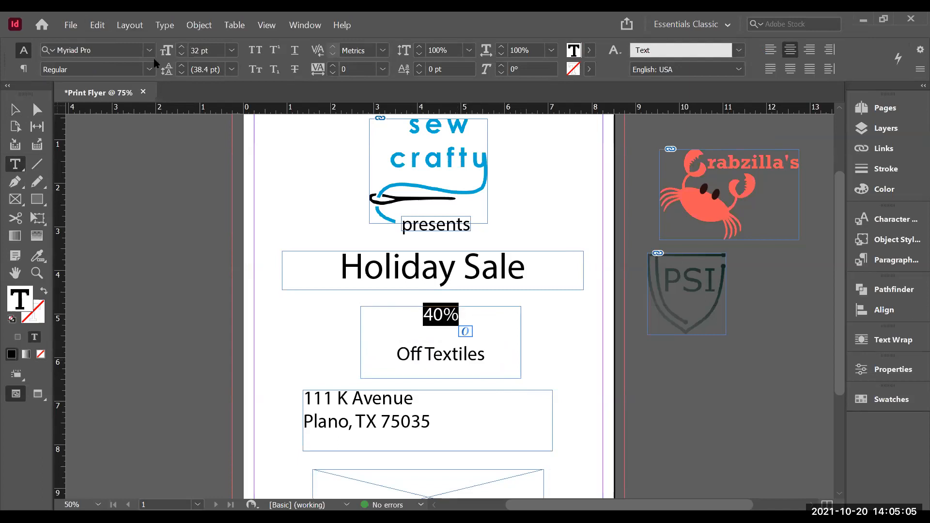
pyautogui.click(181, 47)
pyautogui.click(182, 48)
pyautogui.click(182, 48)
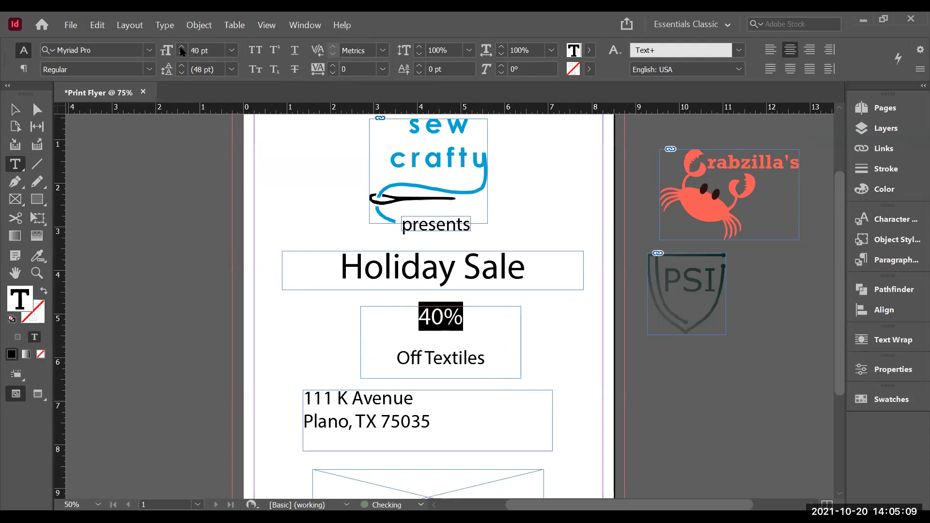
pyautogui.write('8')
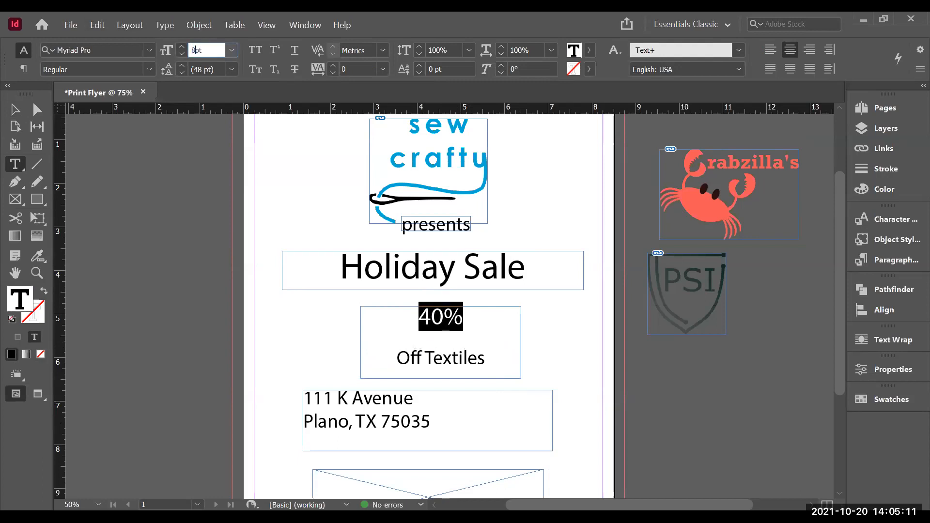
pyautogui.press('Return')
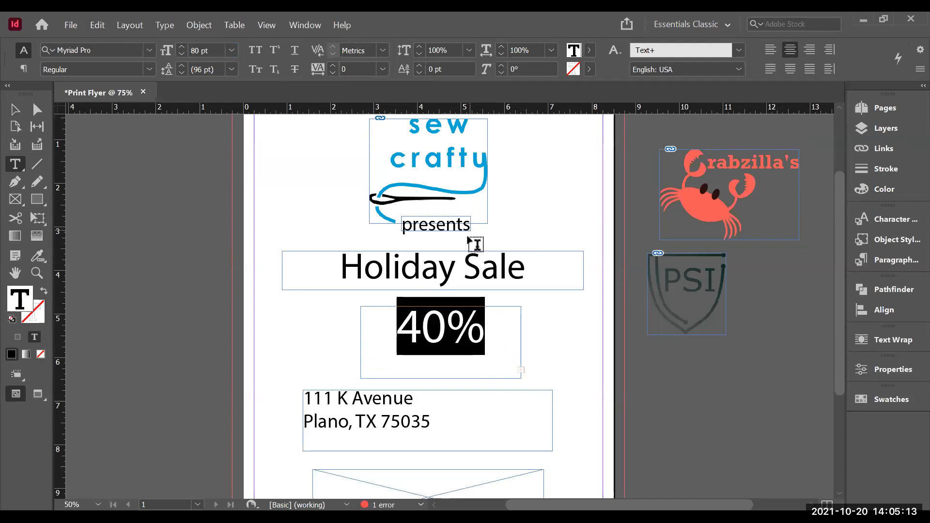
# Step: Resize the 40% Off Textiles frame to about 4.74 × 2 in and reposition it centred below the heading
pyautogui.click(22, 112)
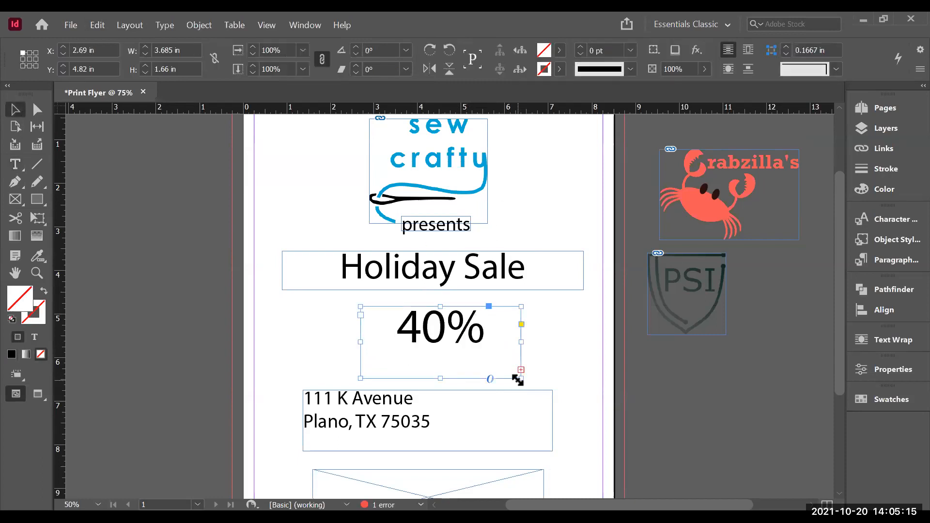
pyautogui.moveTo(519, 380); pyautogui.dragTo(567, 460)
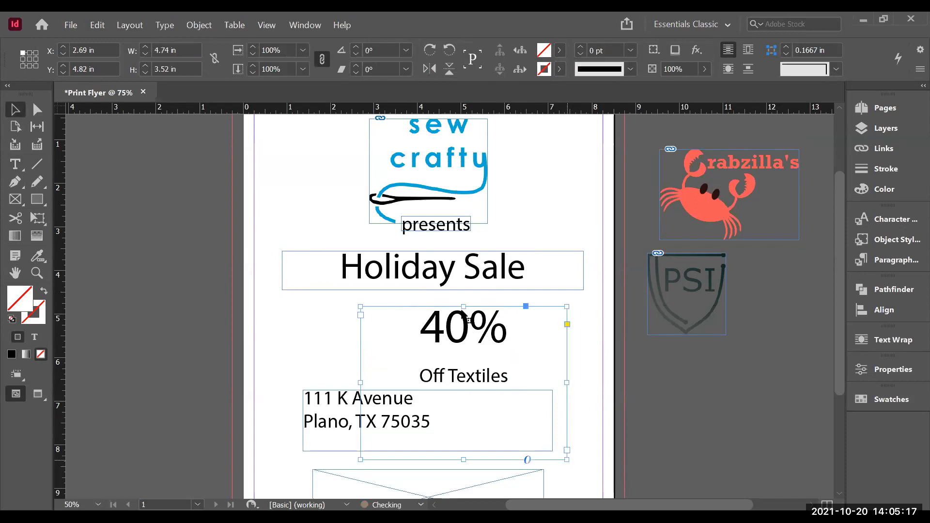
pyautogui.moveTo(482, 332); pyautogui.dragTo(459, 330)
pyautogui.moveTo(439, 448); pyautogui.dragTo(437, 382)
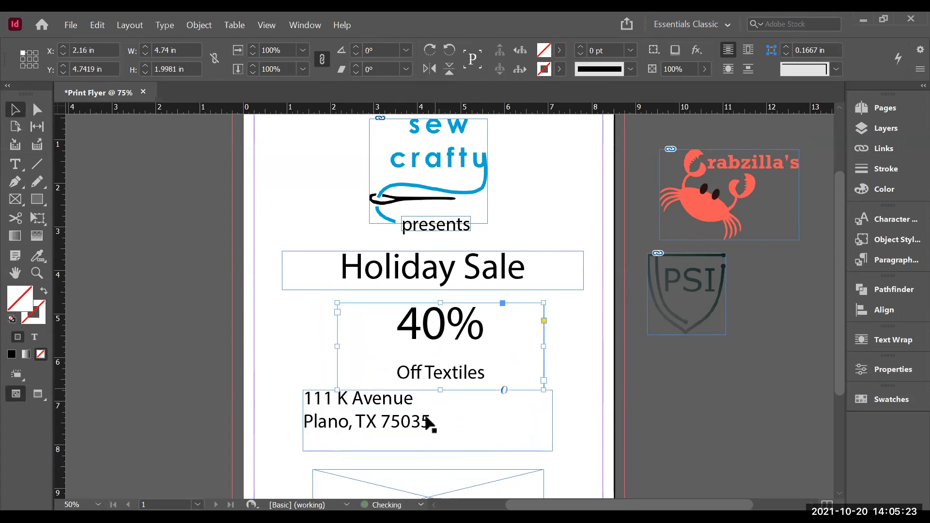
# Step: Move the address text frame down to about 7.54 in vertical position
pyautogui.moveTo(443, 420); pyautogui.dragTo(448, 455)
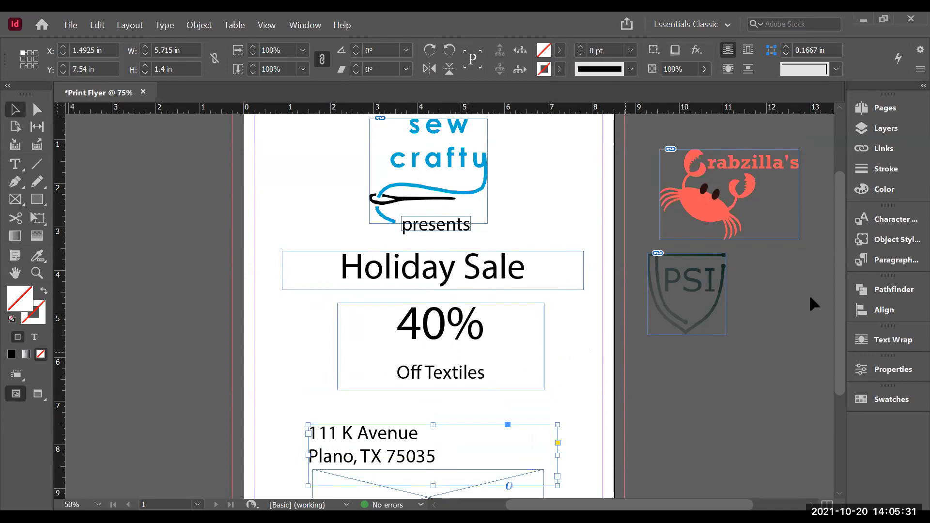
pyautogui.scroll(3, 841, 288)
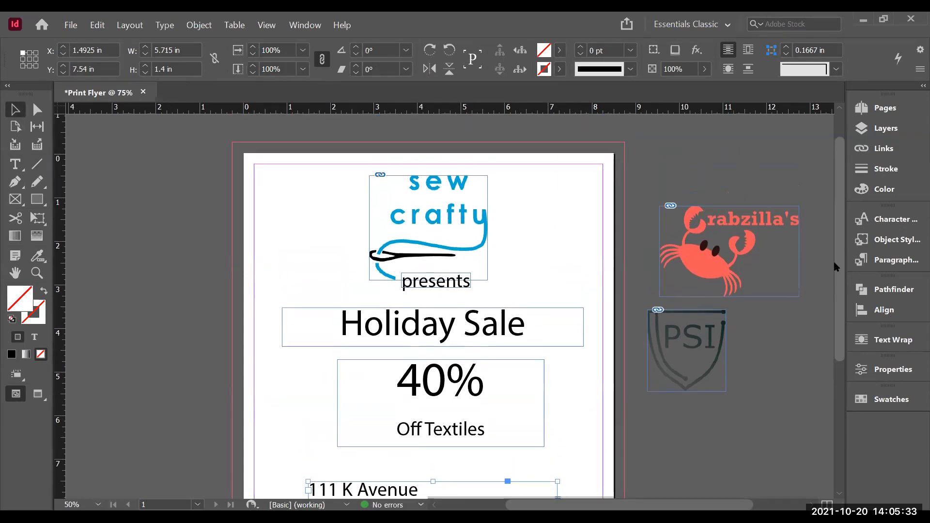
pyautogui.scroll(-5, 839, 279)
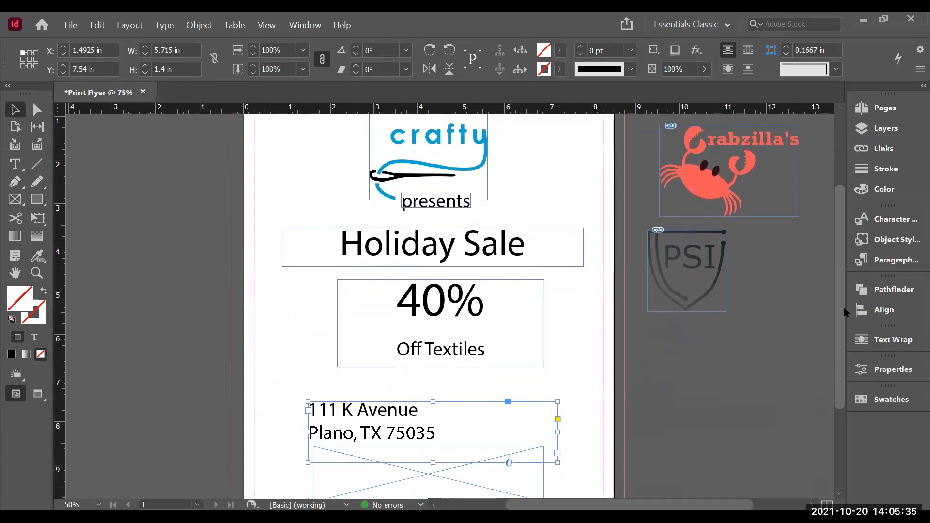